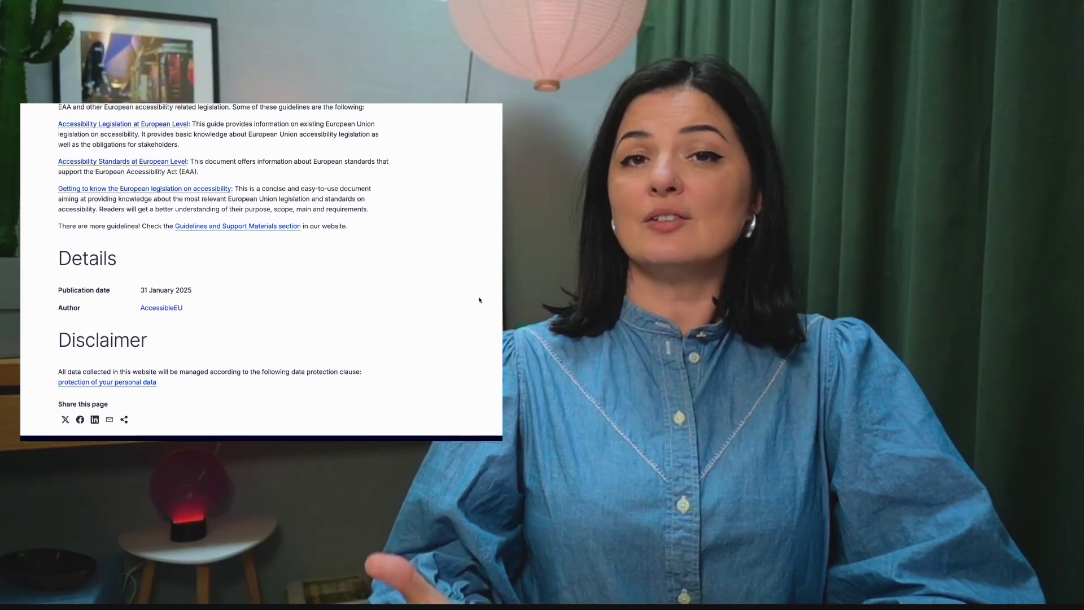
scroll(480, 300, down, 1)
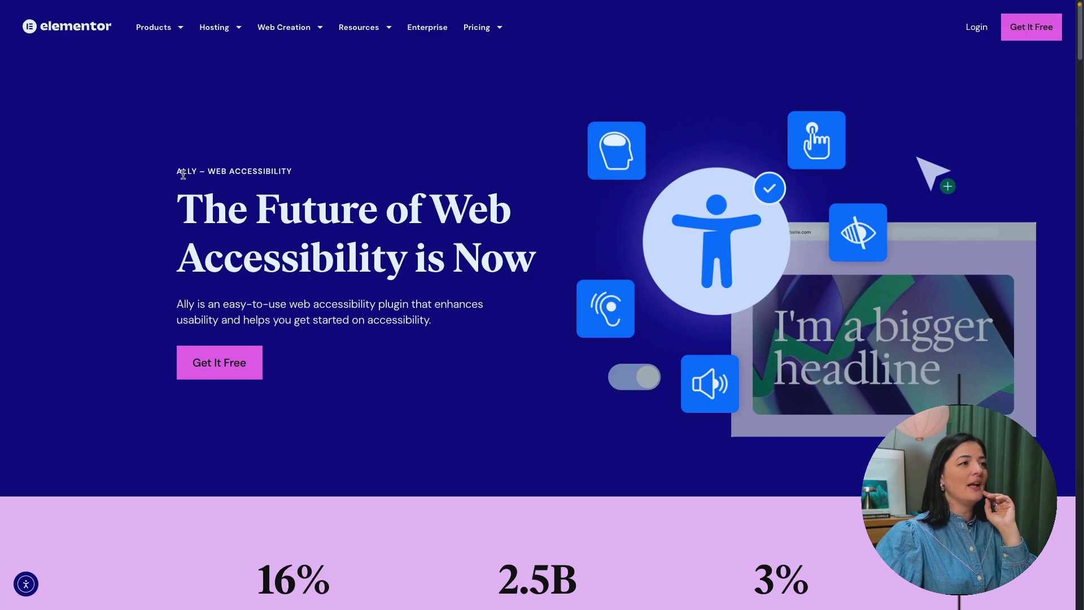
Step: Highlight the ALLY – WEB ACCESSIBILITY label, then the 16% and 3% statistics
drag(183, 175, 291, 170)
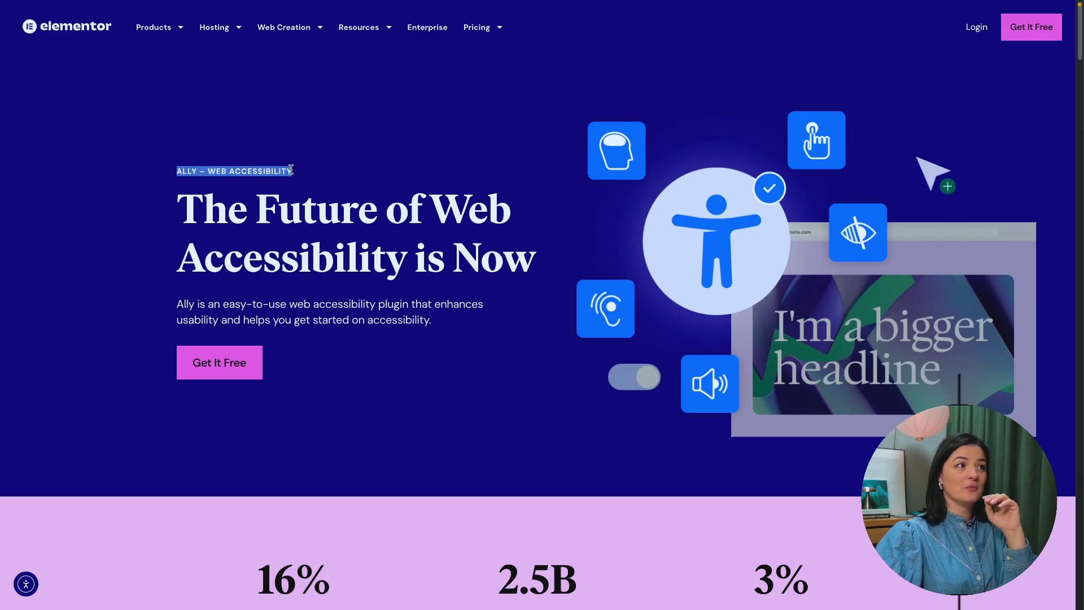
click(427, 343)
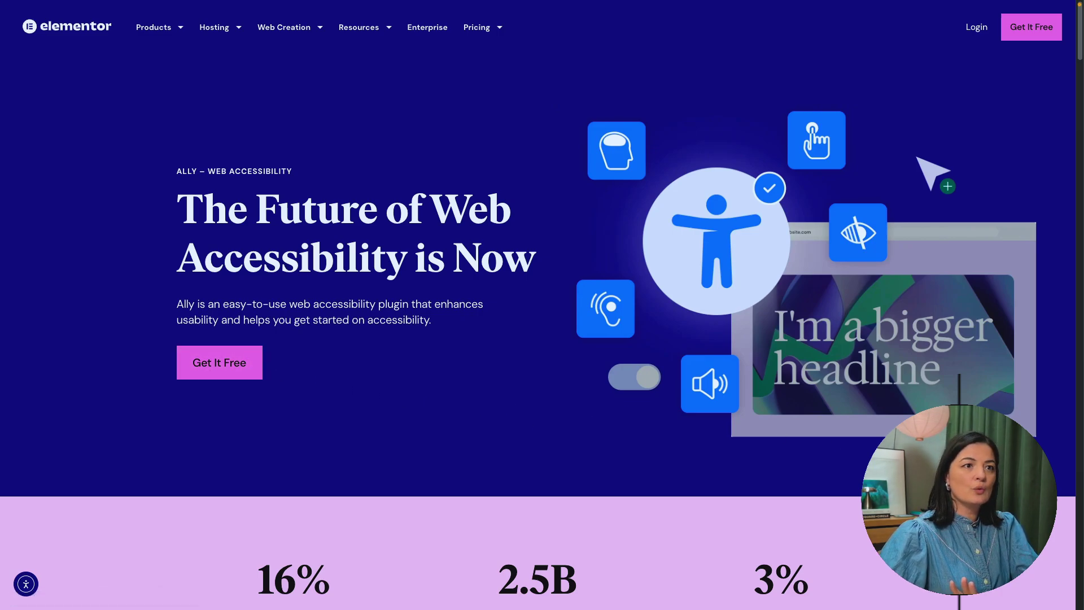
scroll(538, 305, down, 5)
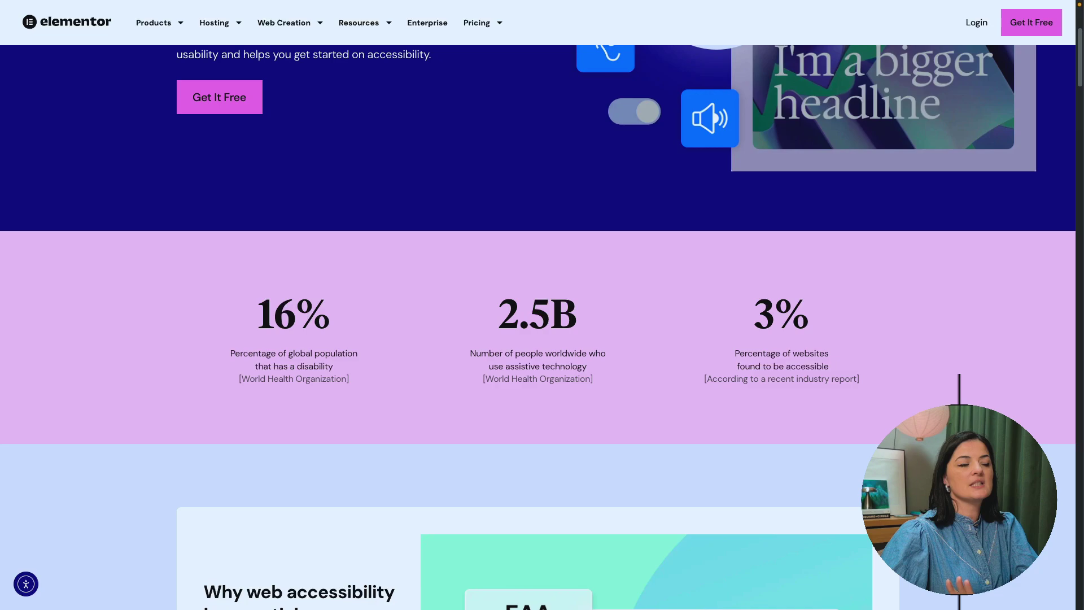
scroll(537, 305, down, 2)
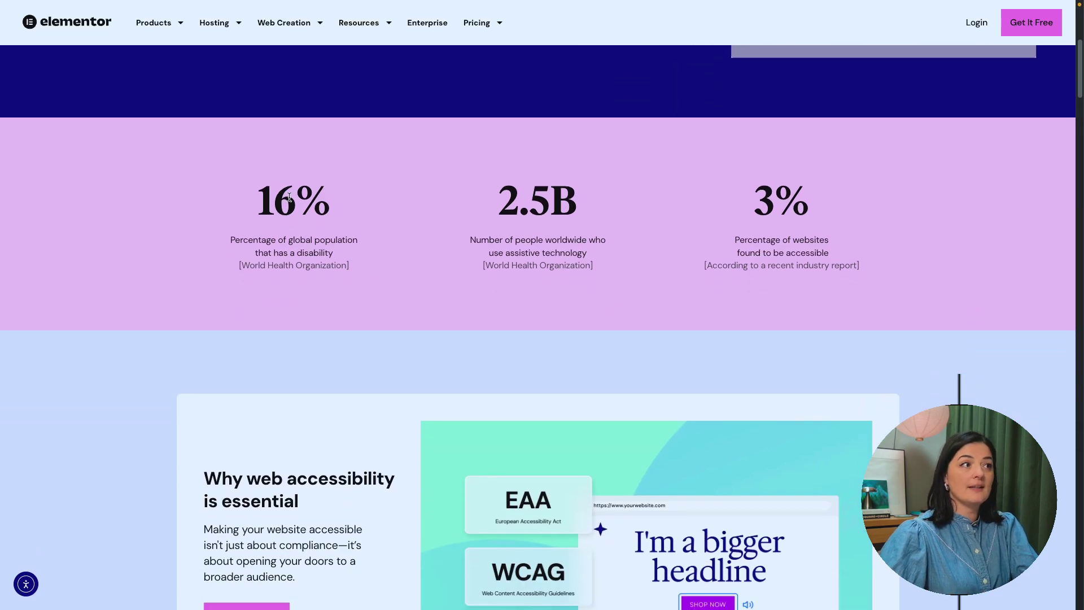
drag(255, 197, 347, 206)
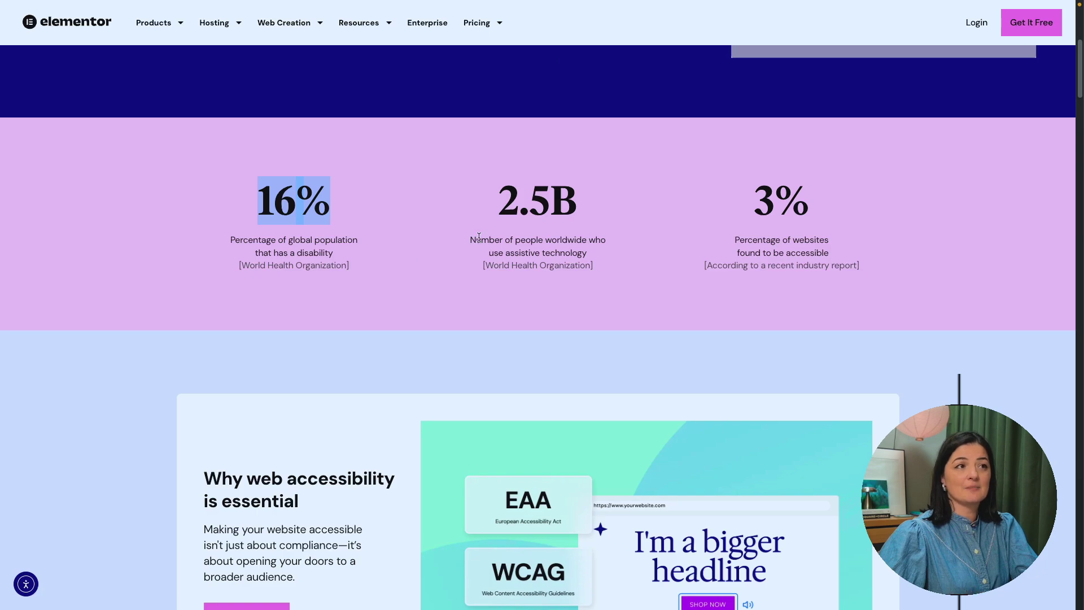
drag(751, 208, 809, 207)
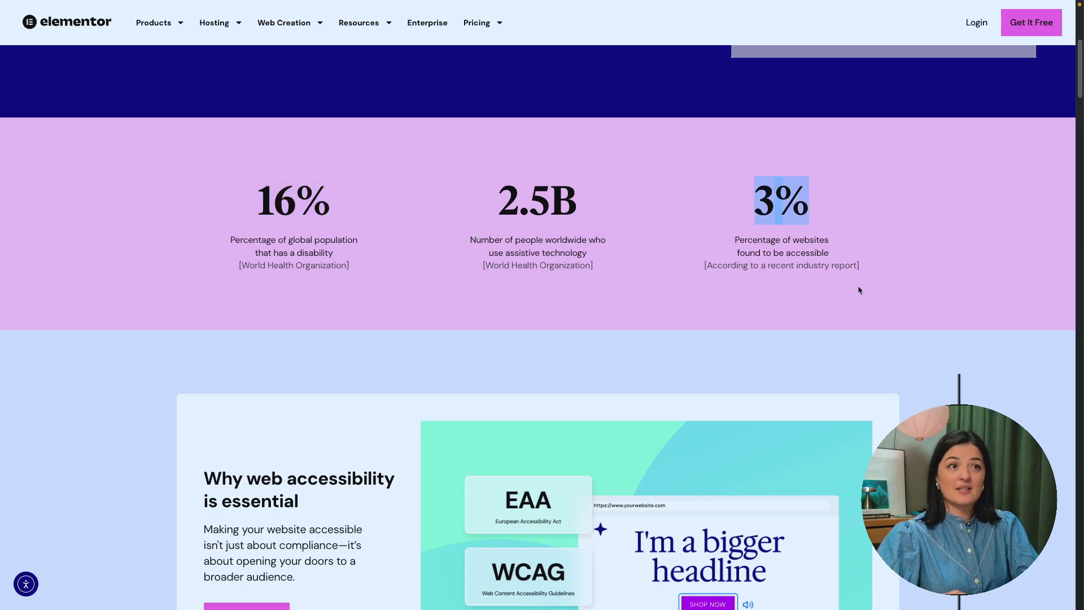
Step: Scroll past the widget features to The Accessibility Statement heading
scroll(886, 311, down, 1)
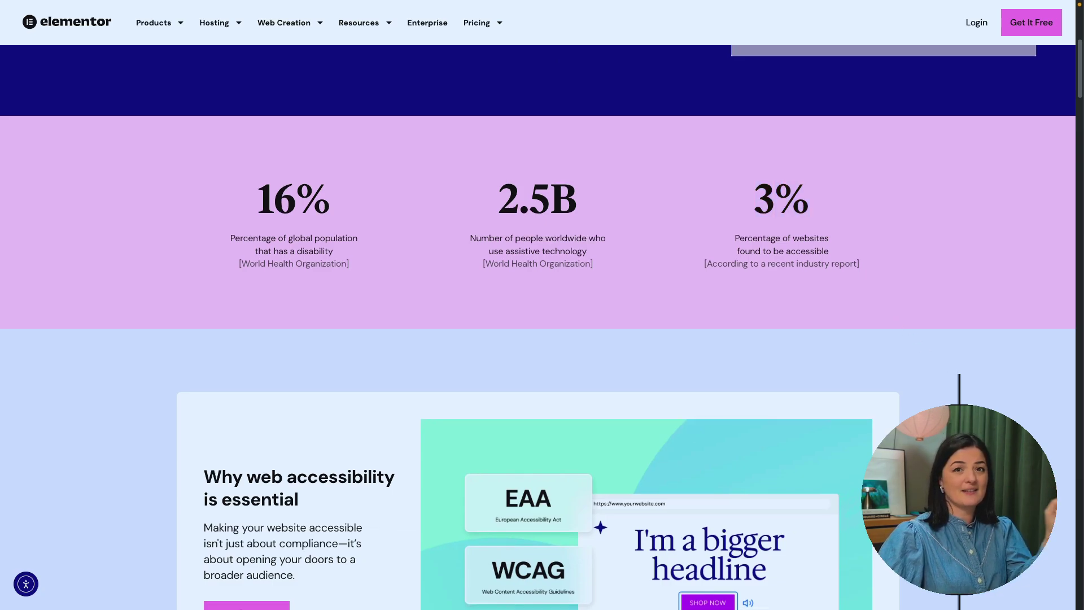
scroll(960, 400, down, 5)
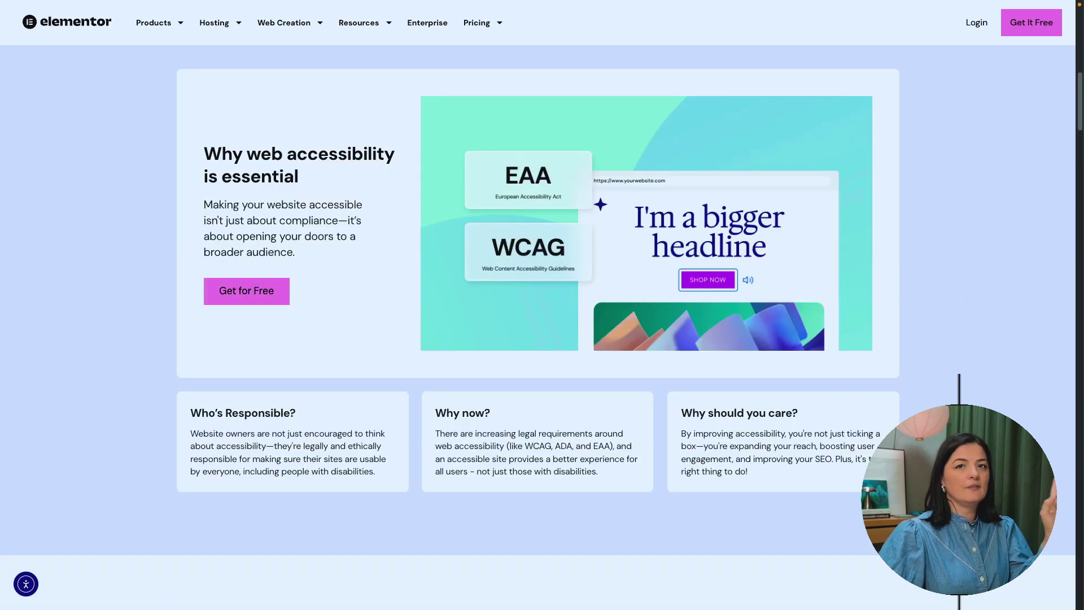
scroll(538, 327, down, 7)
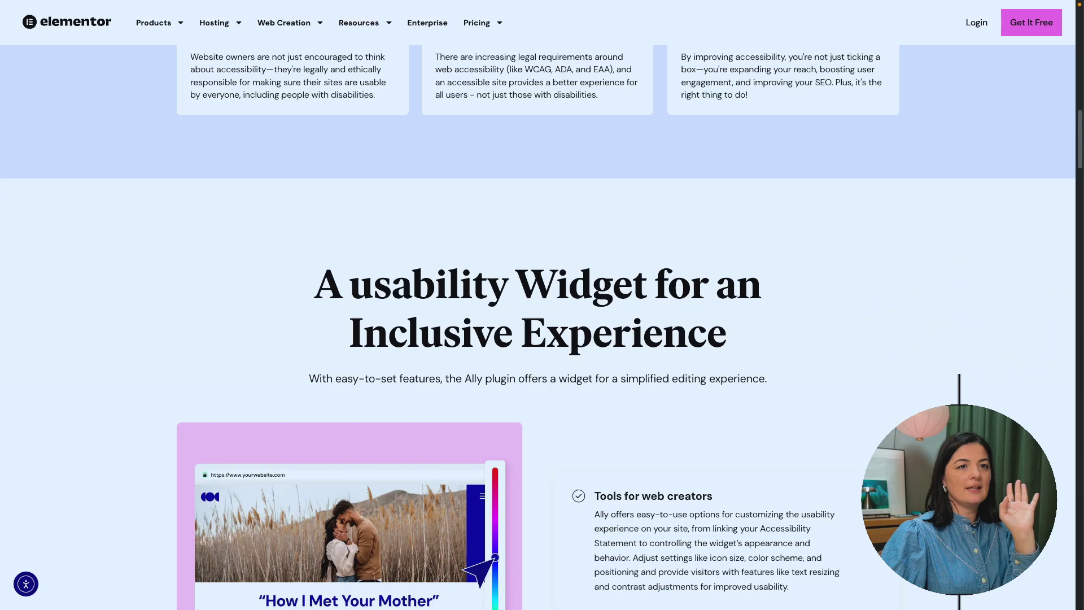
scroll(537, 328, down, 3)
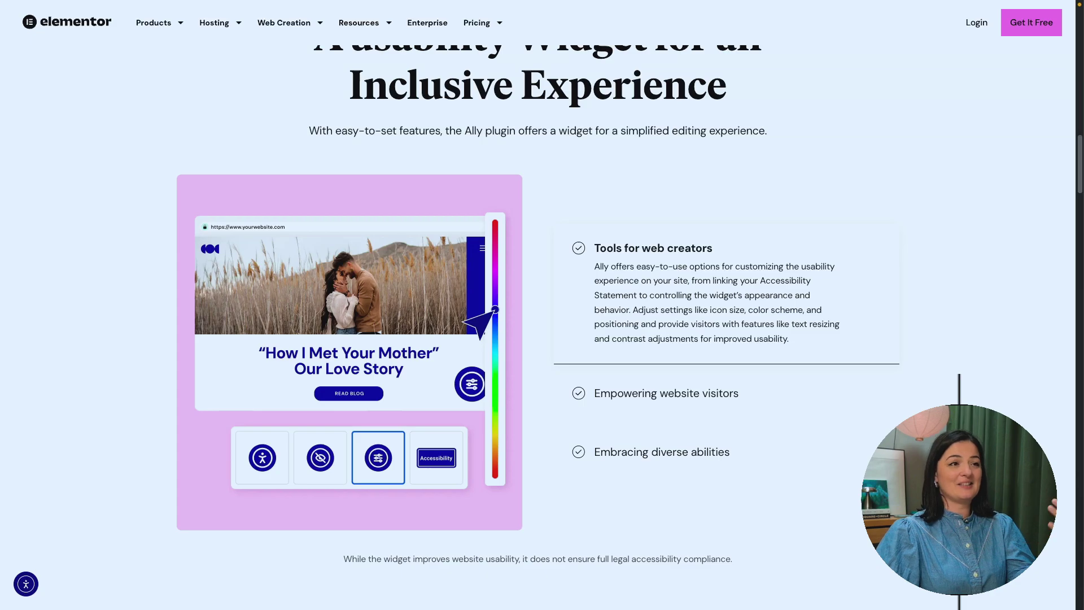
scroll(537, 328, down, 3)
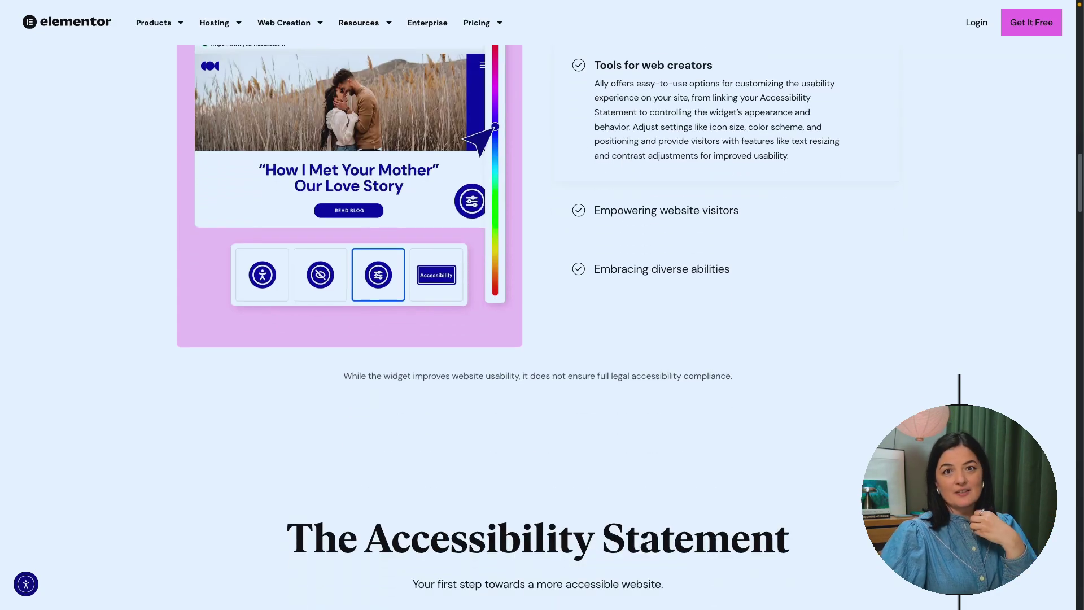
scroll(538, 328, down, 1)
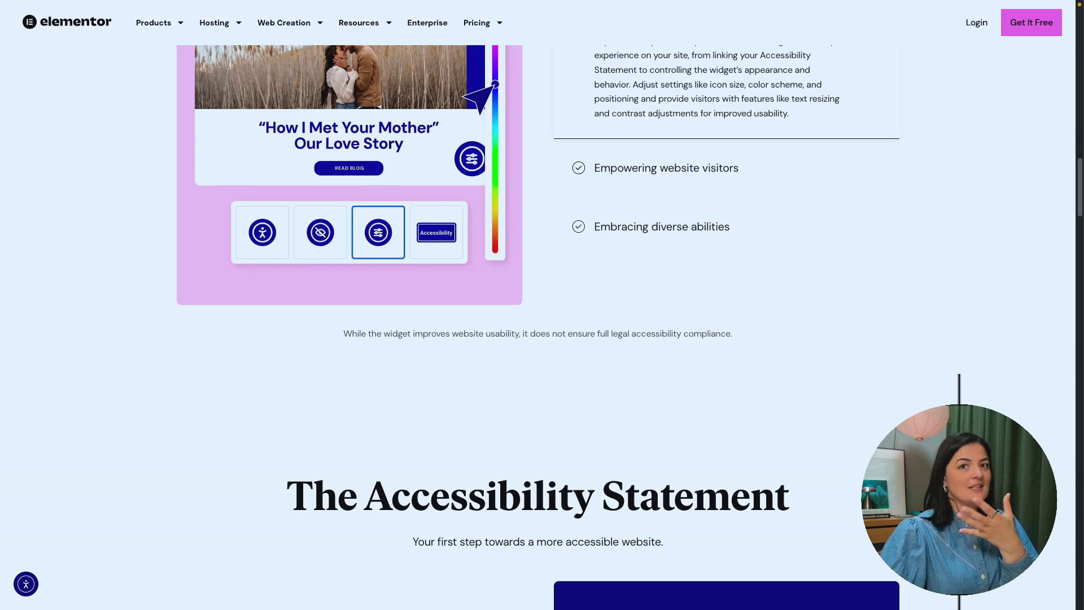
scroll(538, 328, down, 5)
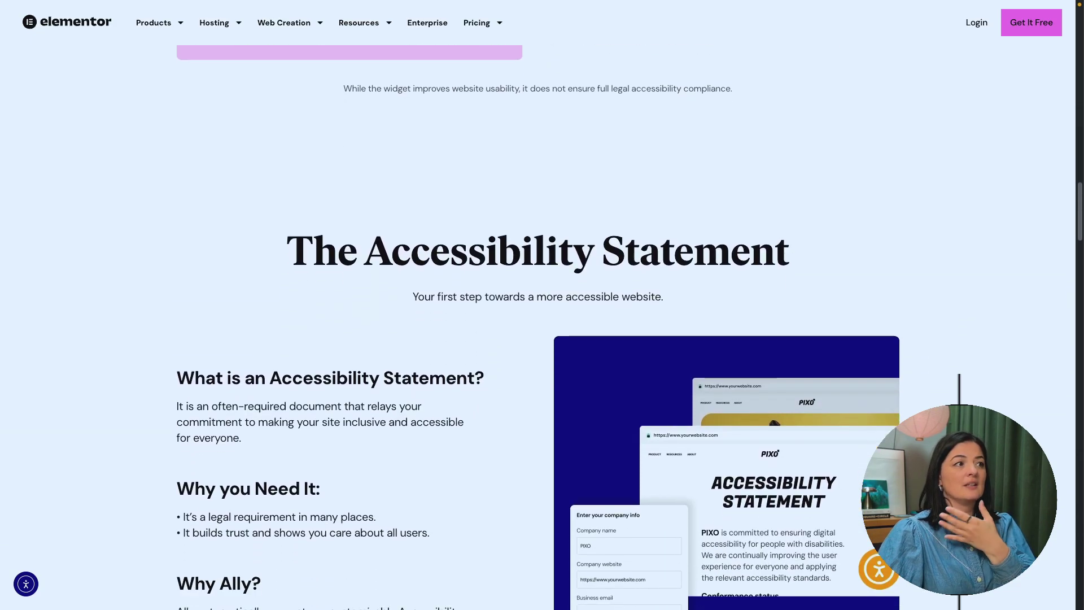
Step: Scroll past the Accessibility Statement explanation down to the Roadmap: What's next for Ally? section
scroll(537, 328, down, 5)
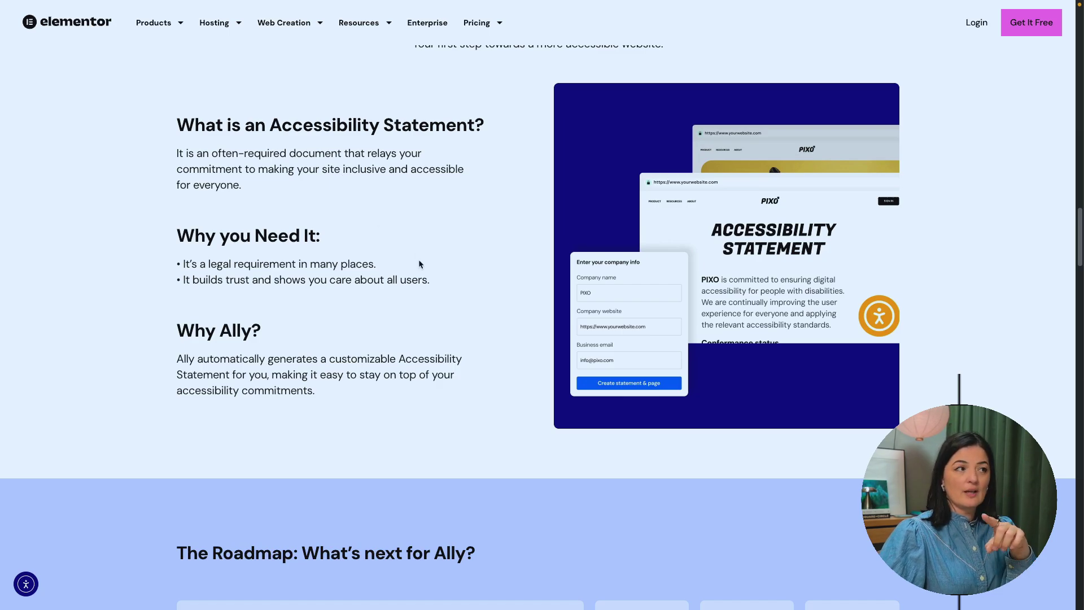
scroll(419, 261, down, 1)
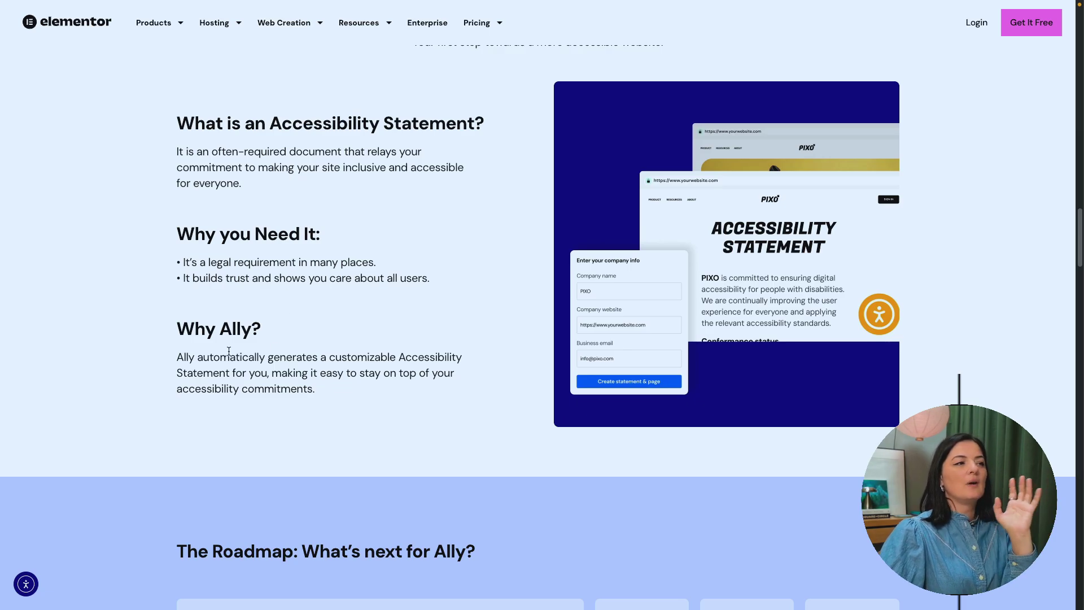
scroll(399, 398, down, 2)
scroll(538, 311, down, 5)
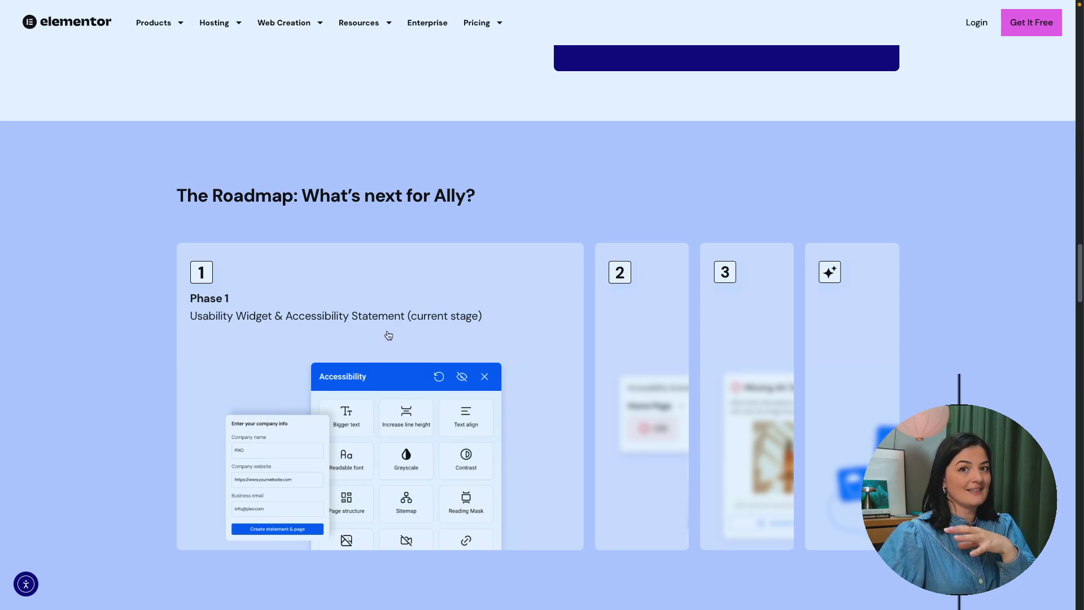
Step: Review each Roadmap phase card and scroll to 'Start your path to accessibility'
mouse_move(604, 353)
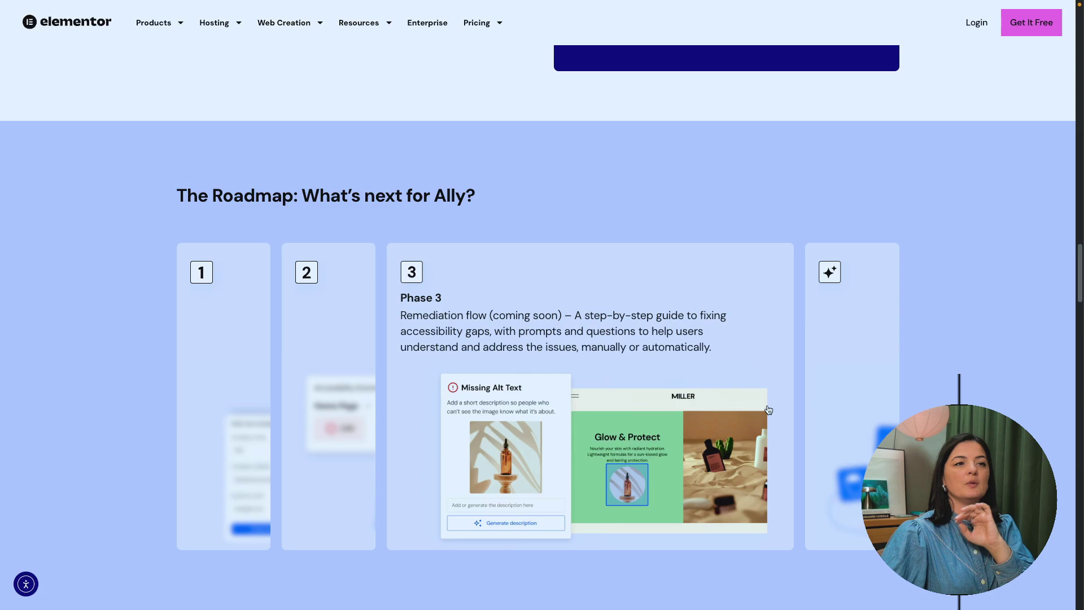
mouse_move(811, 400)
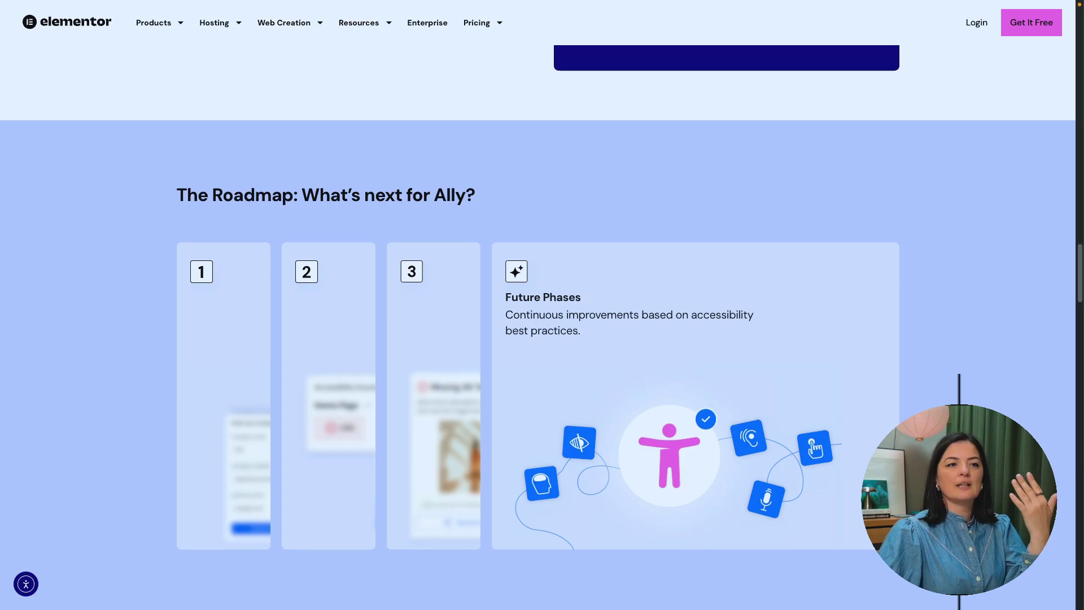
scroll(538, 305, down, 9)
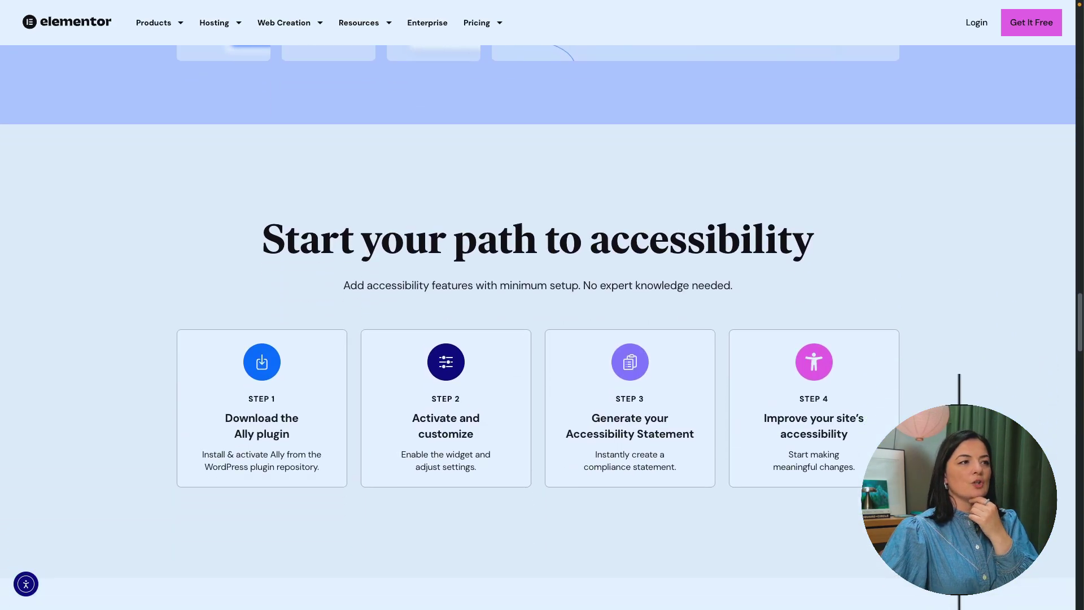
scroll(538, 304, down, 1)
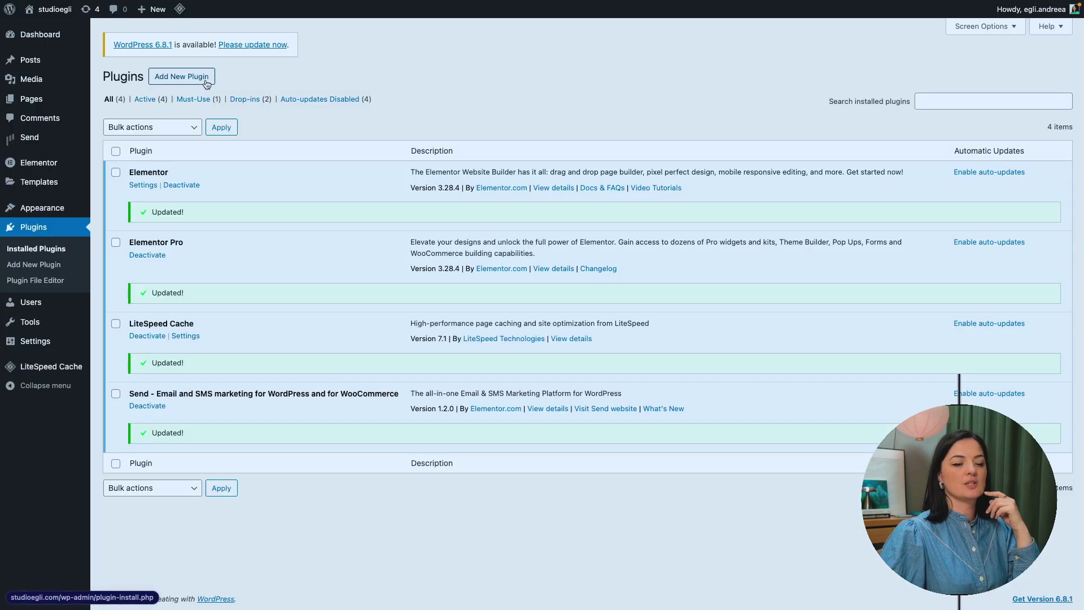
Step: Search the plugin directory for 'ally' and activate Ally – Web Accessibility
click(205, 83)
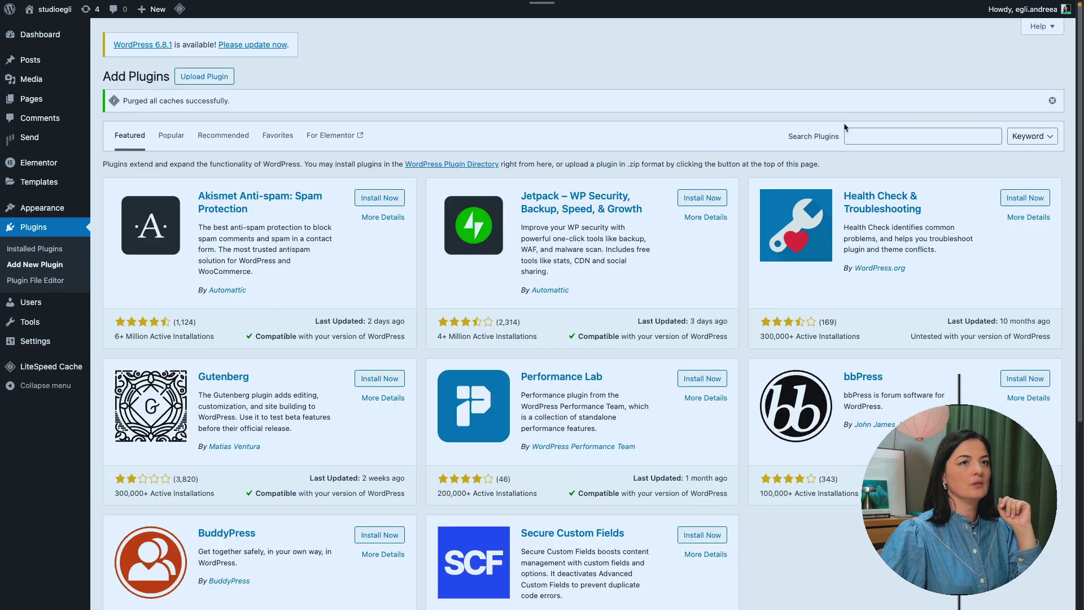
click(856, 133)
text(ally)
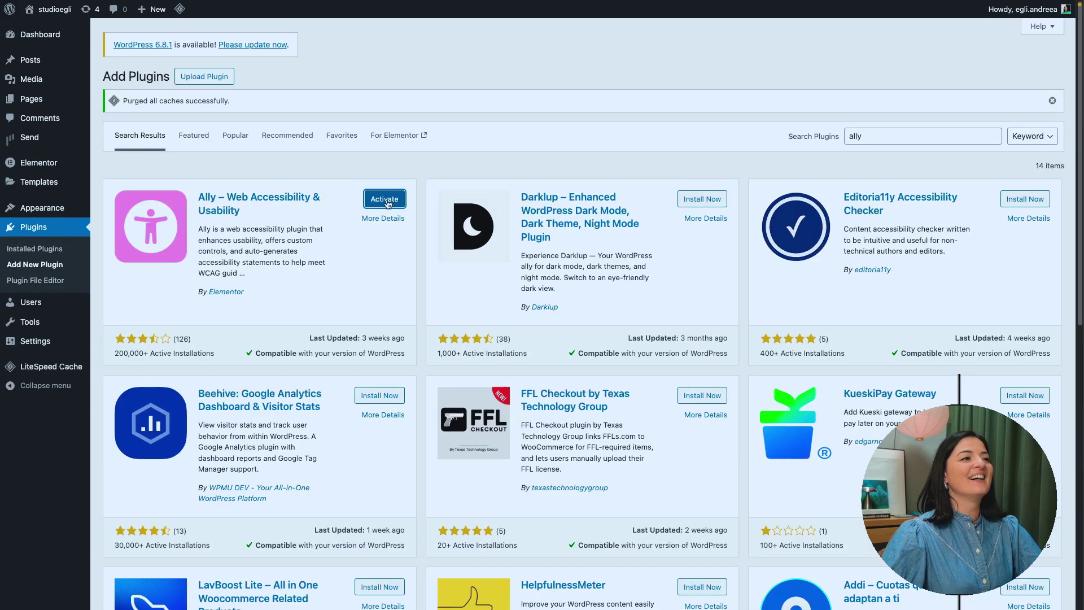
click(380, 198)
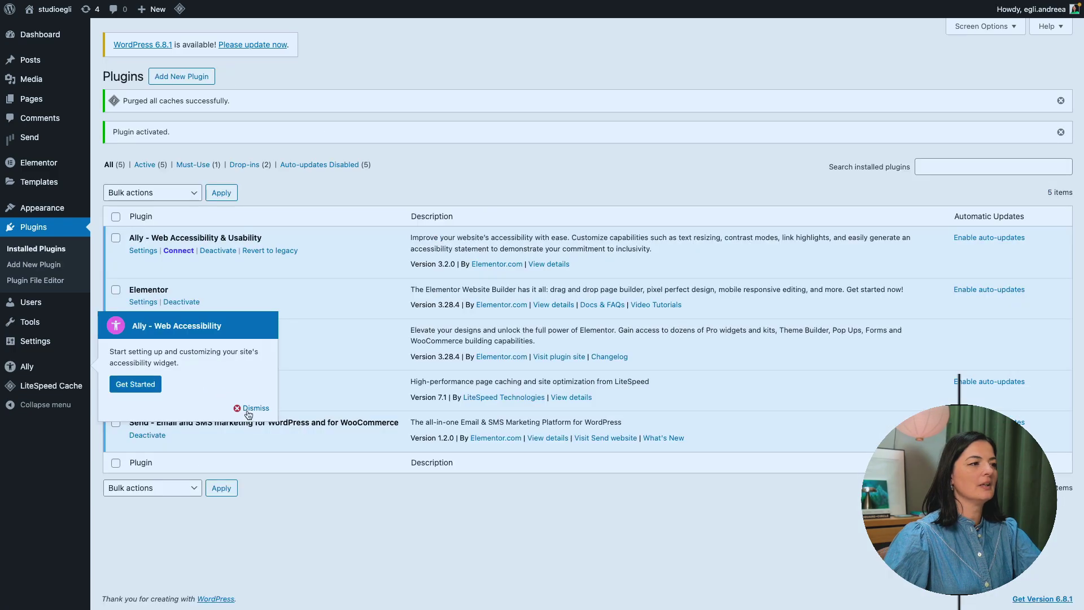
Step: Run Ally's Get Started setup, approve connecting it to the account, and finish with Done
click(124, 385)
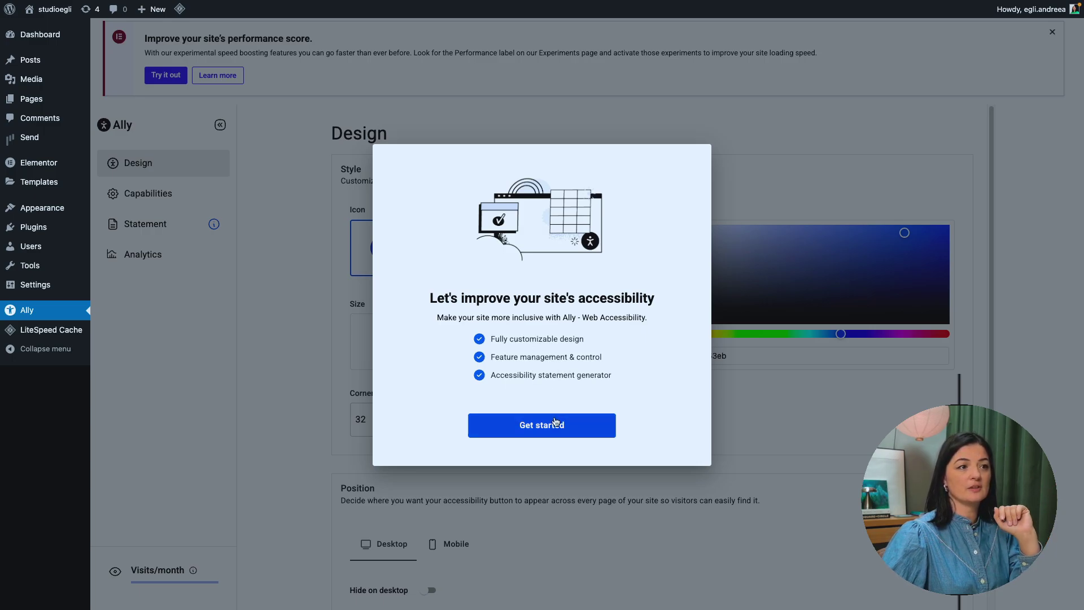
click(612, 436)
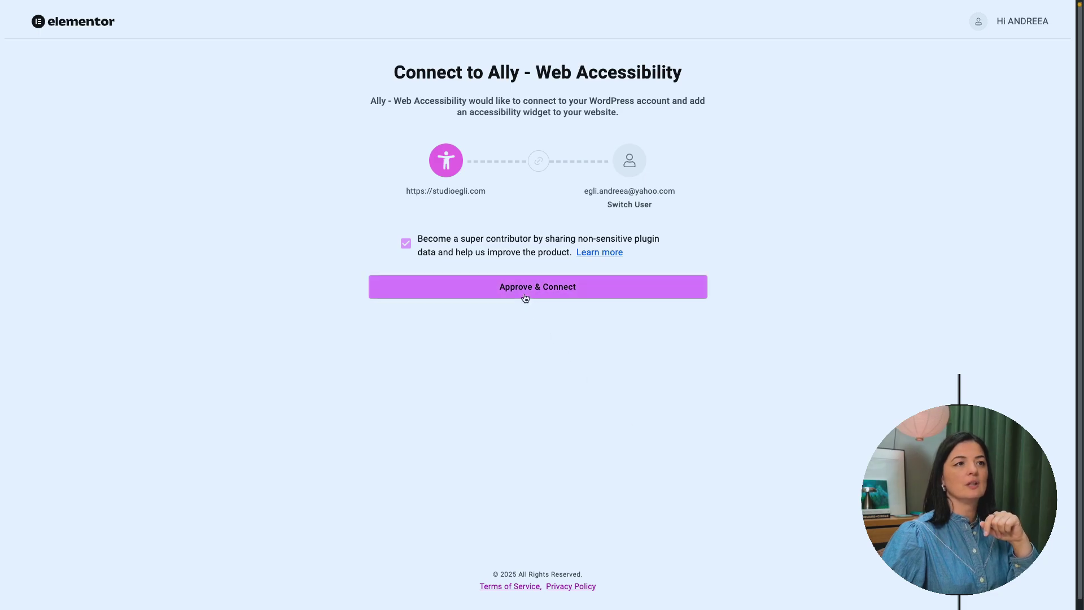
click(524, 294)
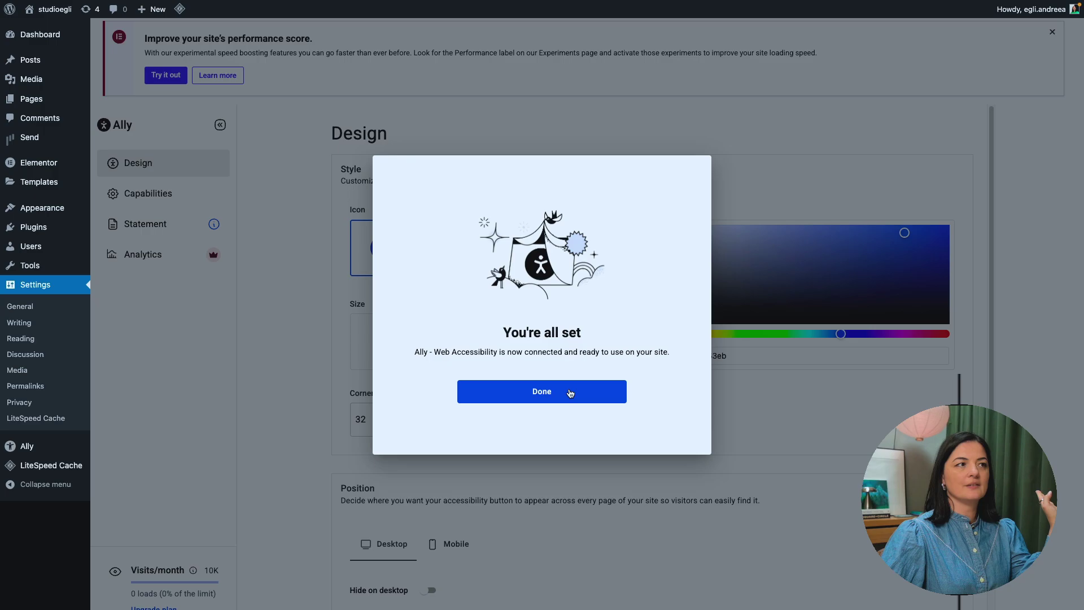
click(570, 393)
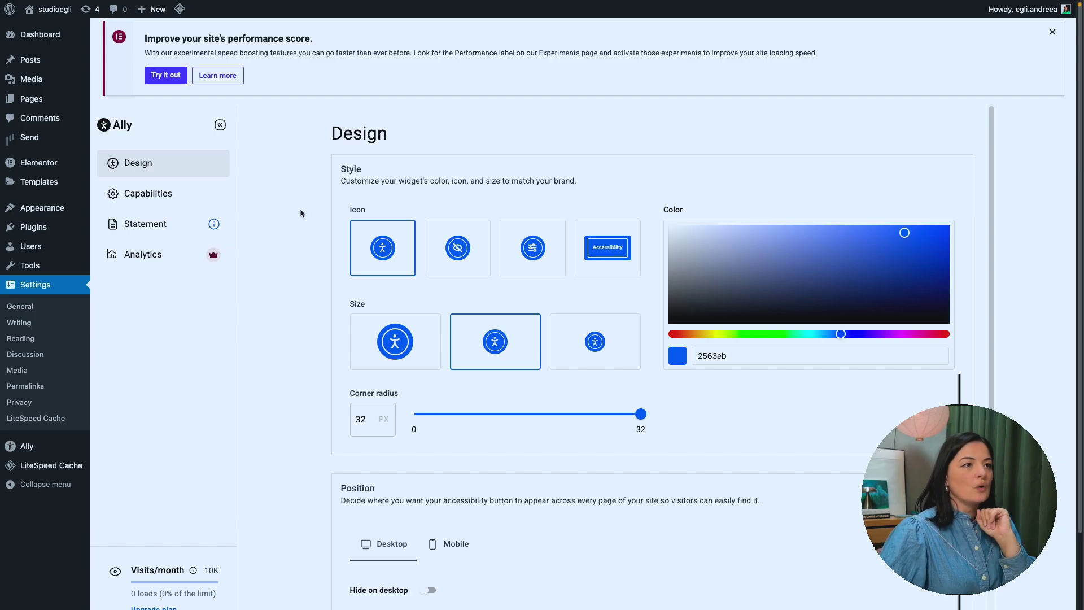
Step: Open the site's homepage in a new tab from the admin bar site name
right_click(64, 8)
click(85, 14)
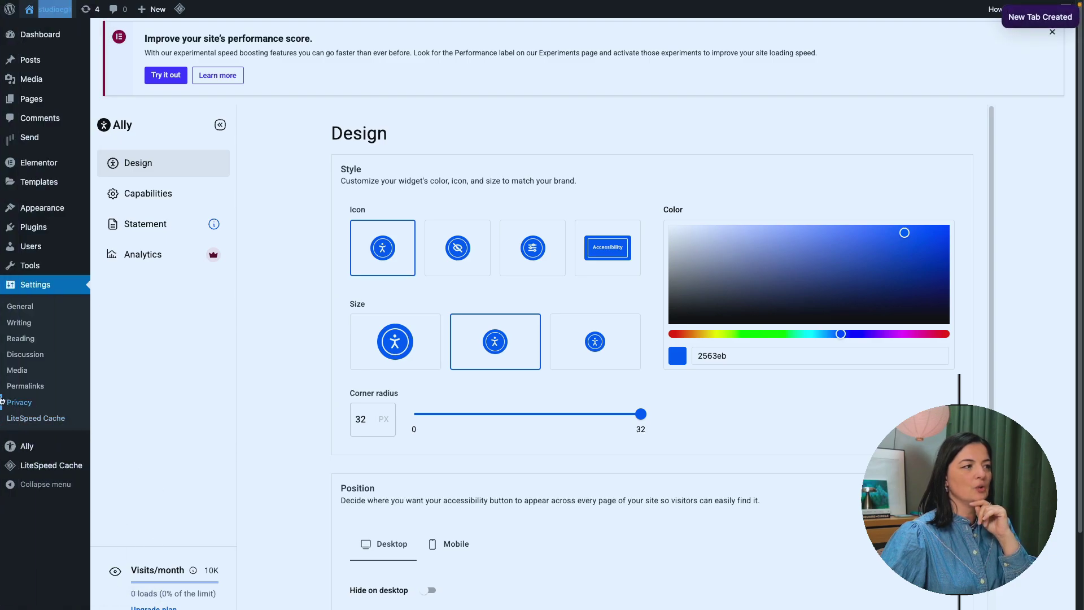
Step: Switch to the live studio egli site, scroll it, and try its accessibility widget
click(51, 445)
scroll(686, 430, down, 3)
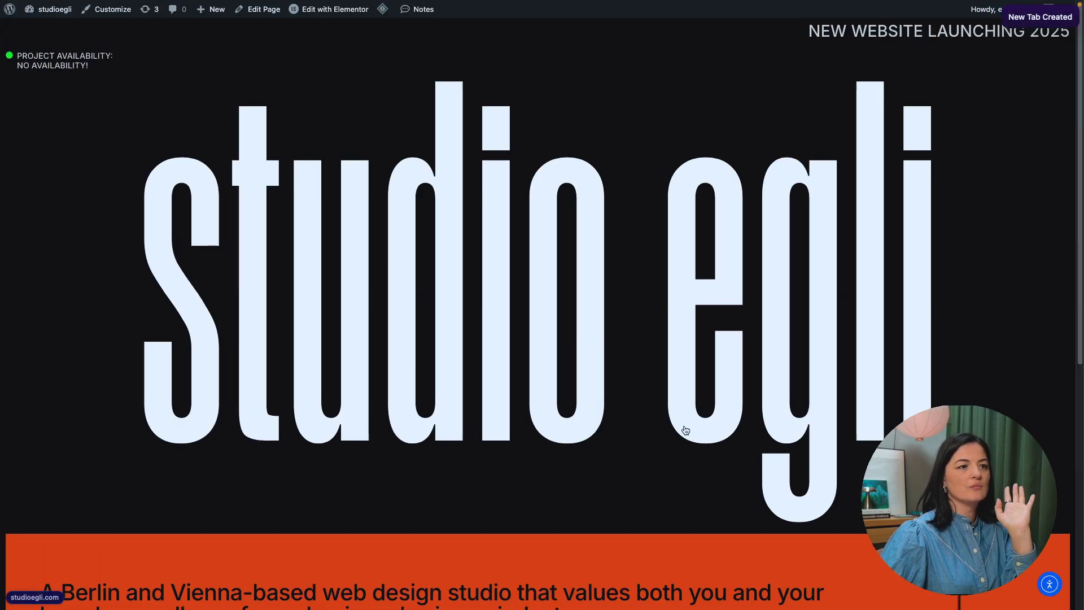
scroll(685, 434, down, 5)
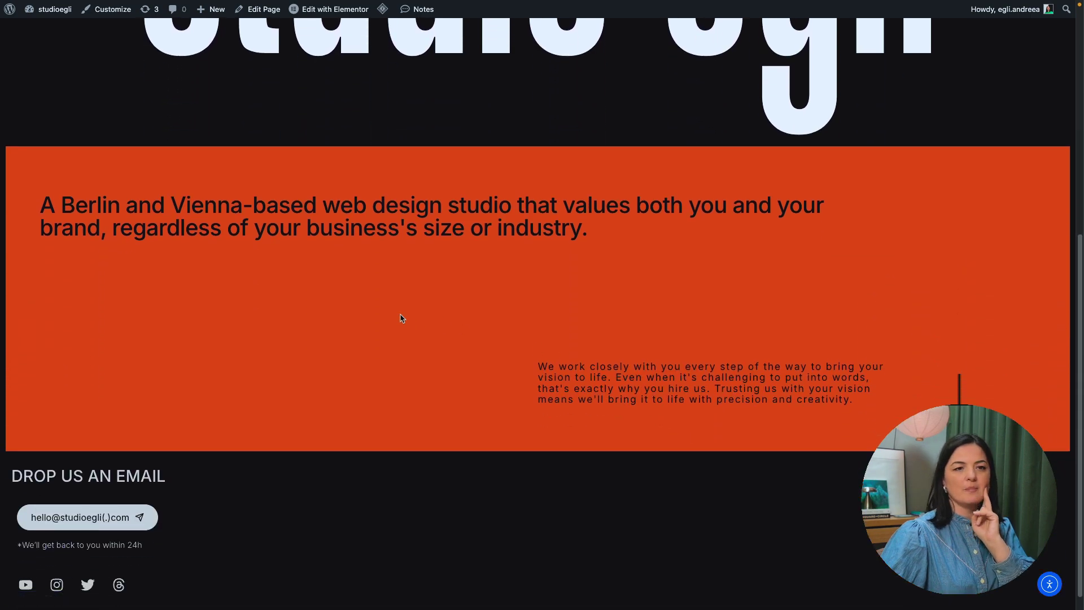
click(1051, 586)
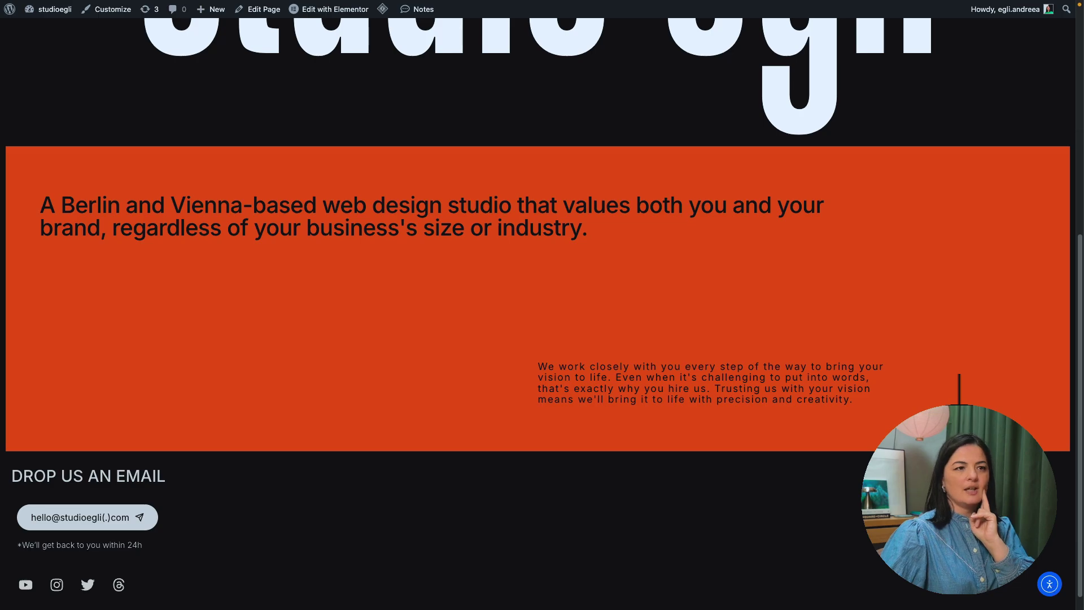
scroll(542, 305, up, 6)
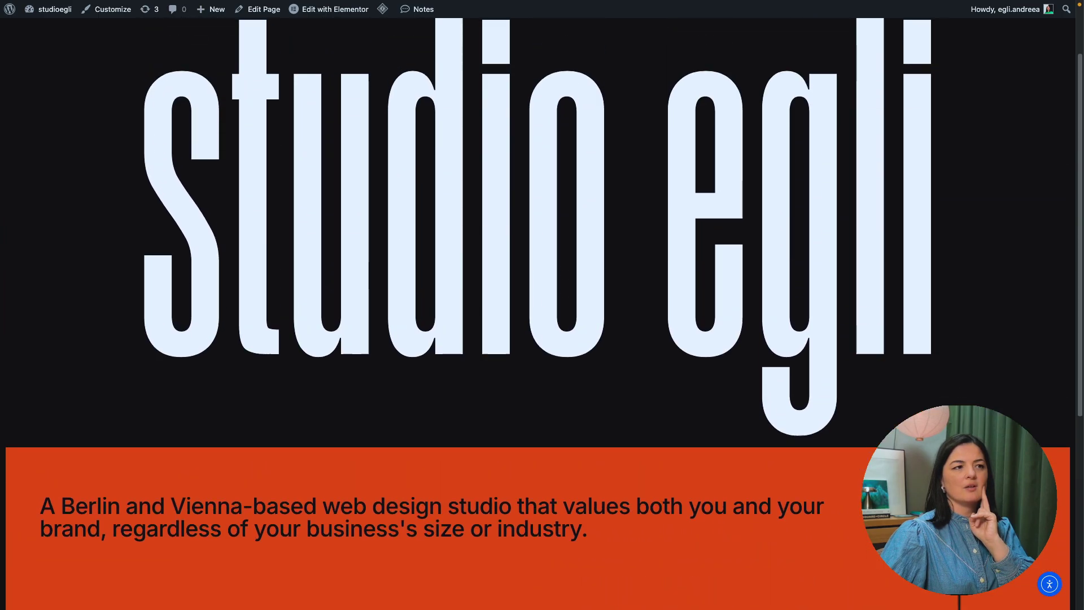
scroll(508, 405, down, 7)
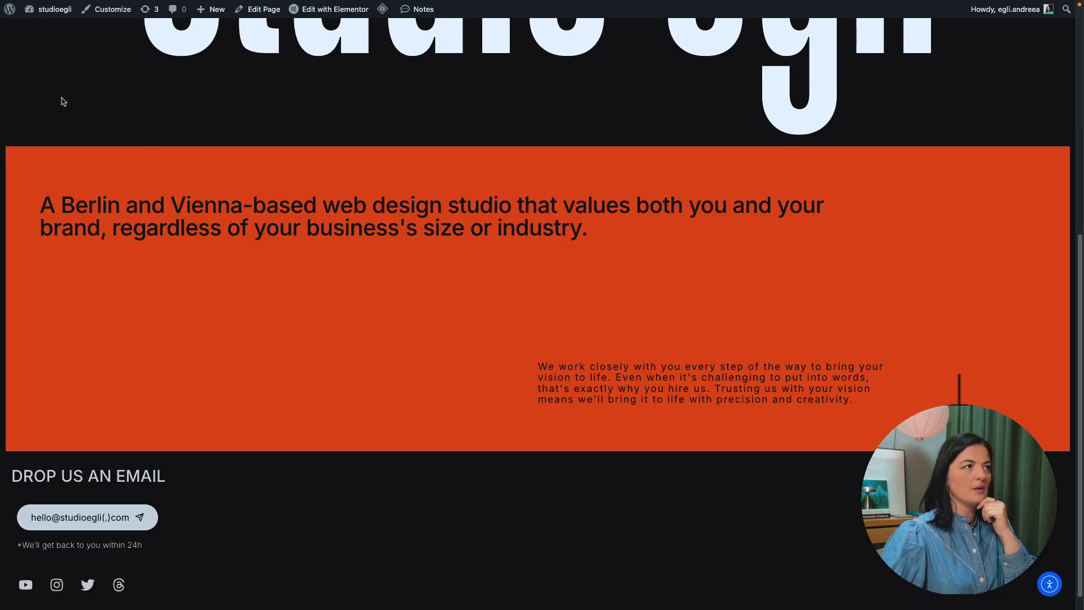
Step: Sample the orange section with ColorZilla and copy its hex value f6520b
mouse_move(2, 69)
click(40, 62)
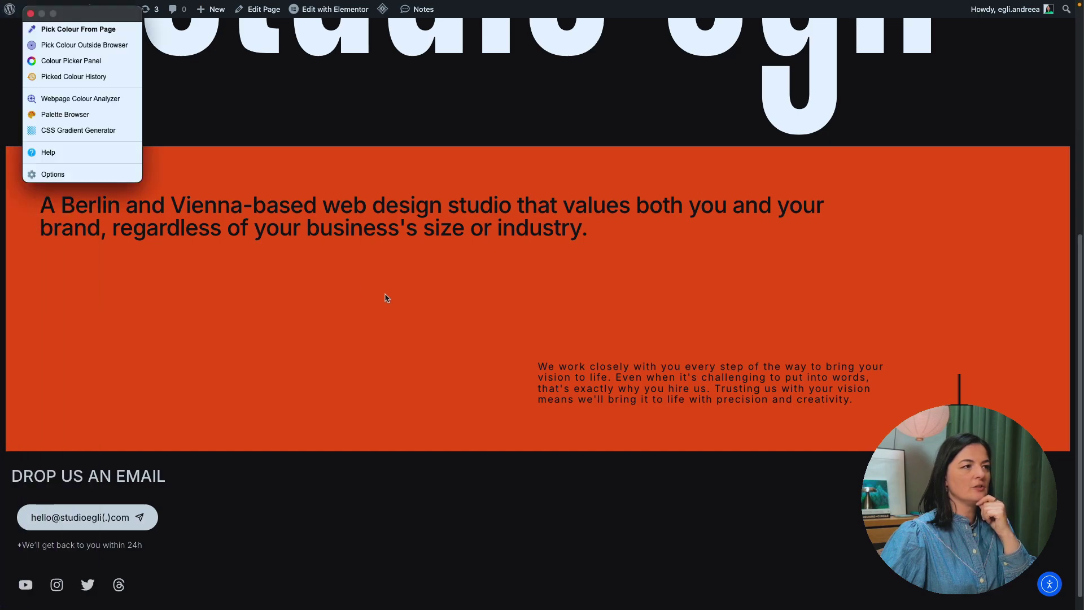
click(52, 31)
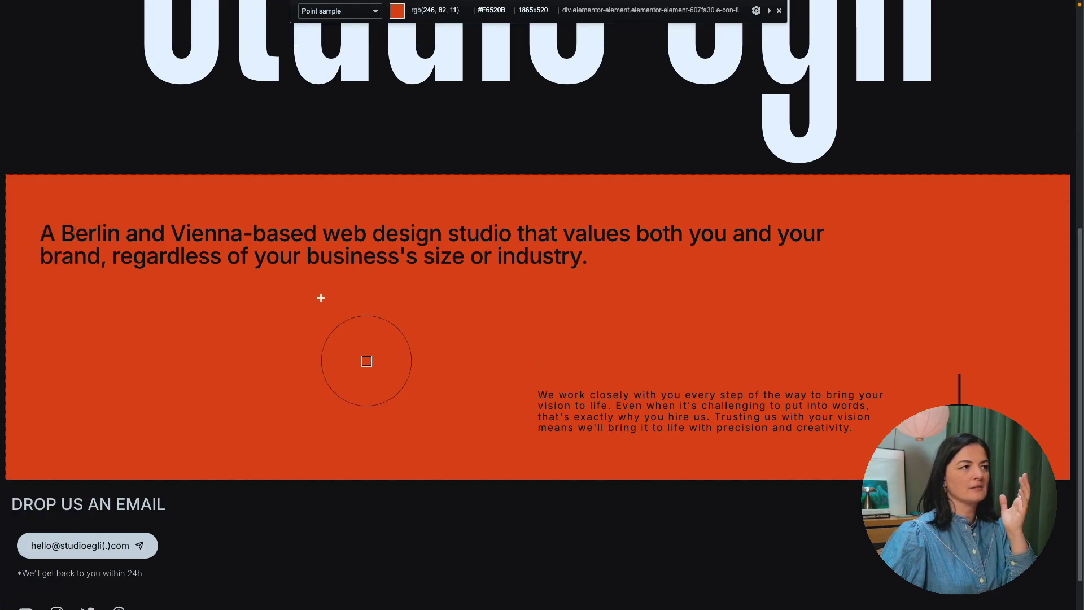
click(292, 296)
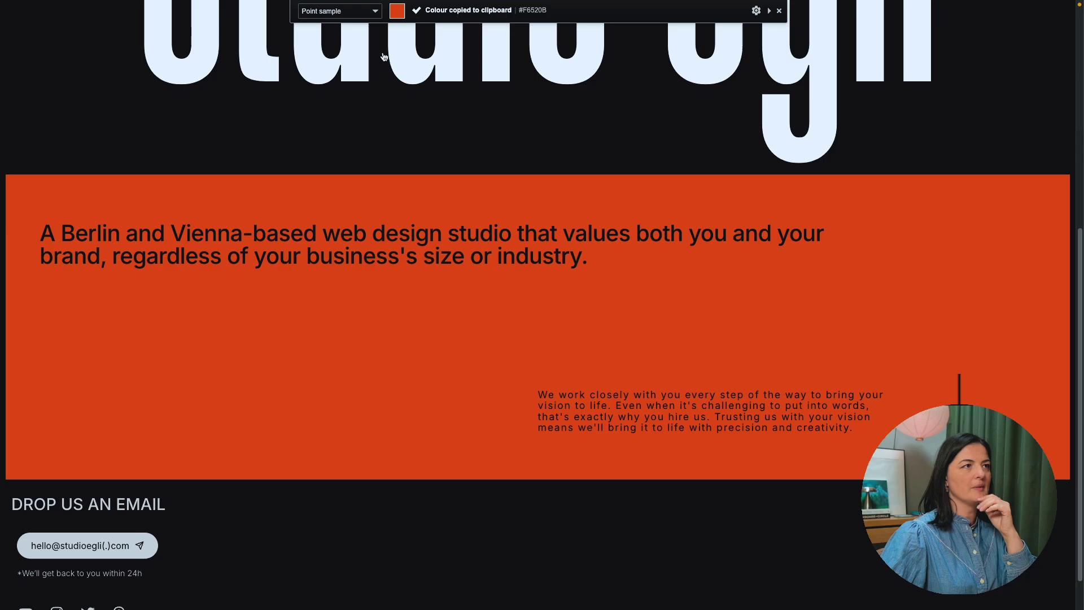
click(40, 62)
click(66, 68)
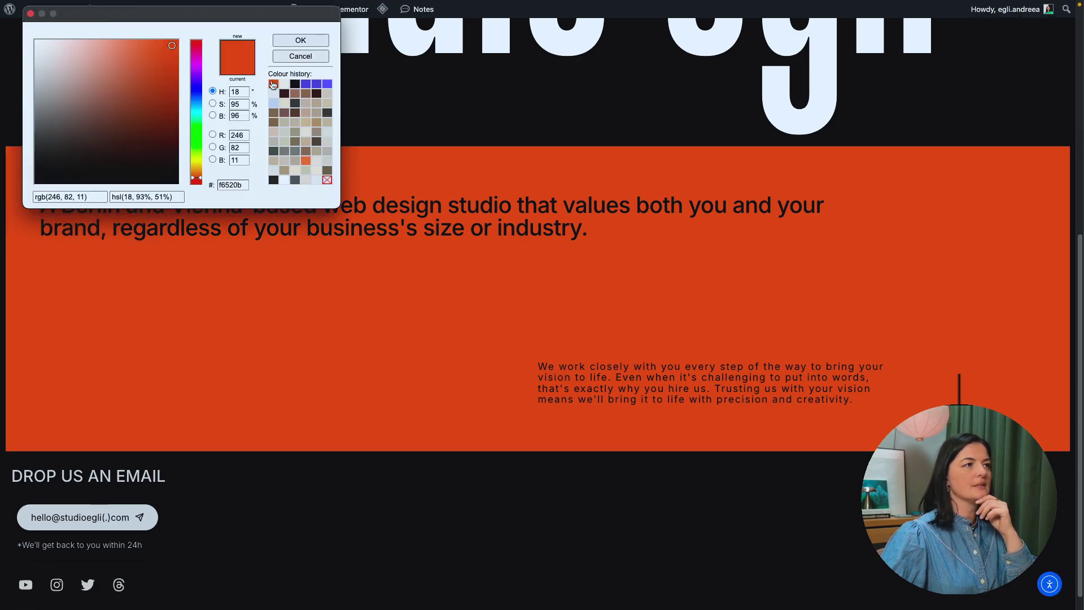
double_click(234, 185)
key(ctrl+c)
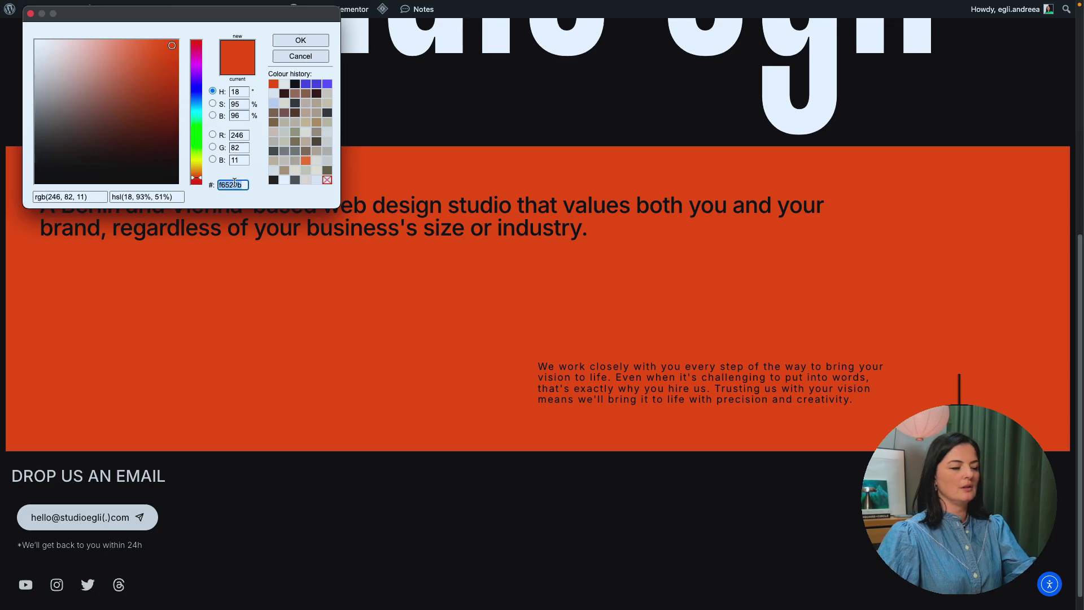
key(Escape)
mouse_move(2, 363)
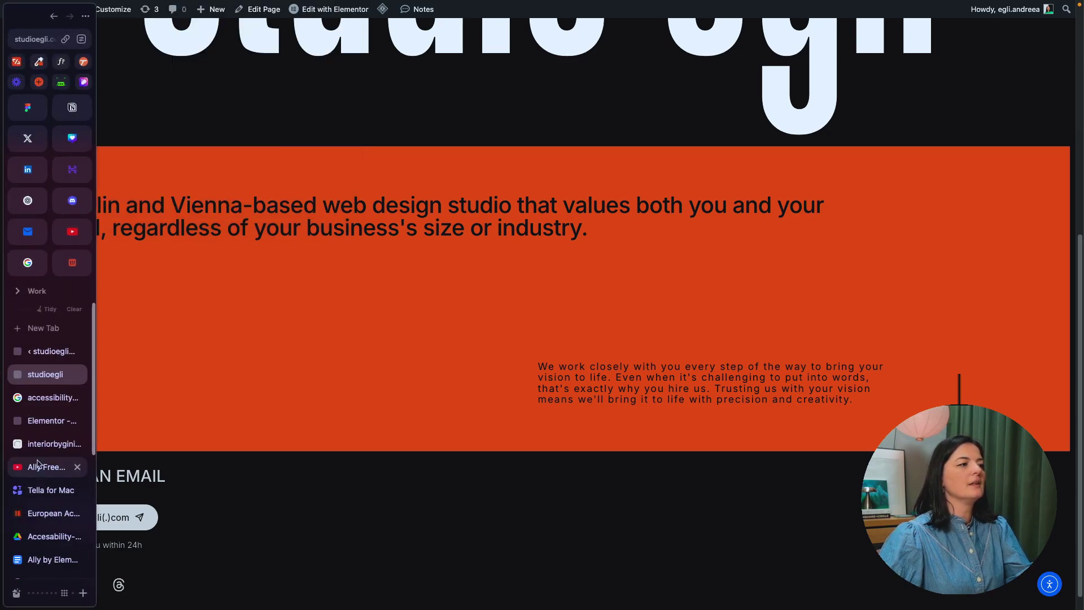
Step: Paste f6520b as the Ally widget colour, trying a dark grey shade and reverting
click(38, 356)
double_click(731, 356)
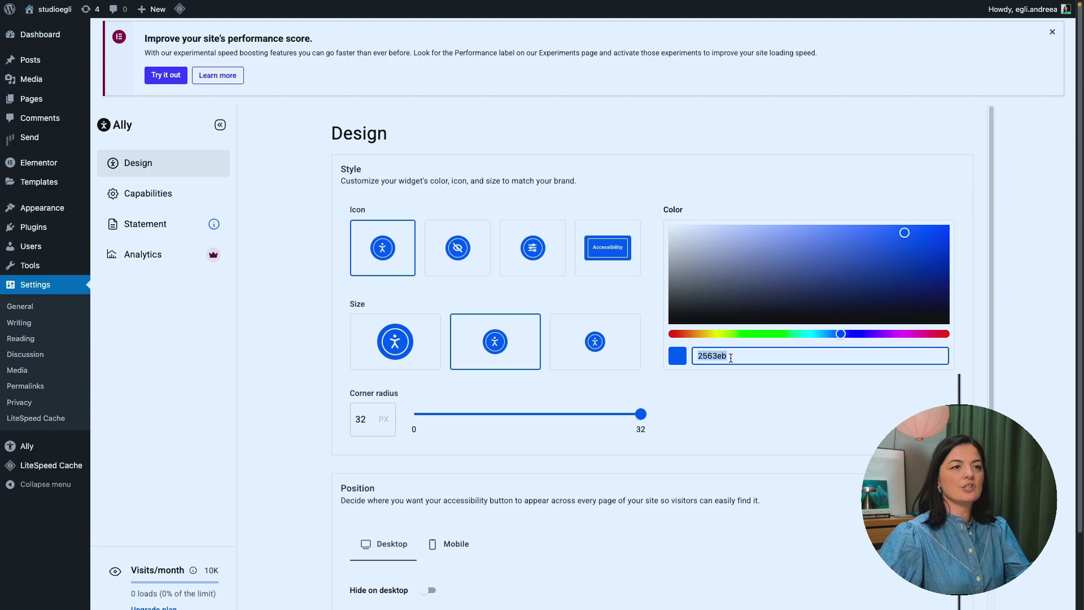
key(ctrl+v)
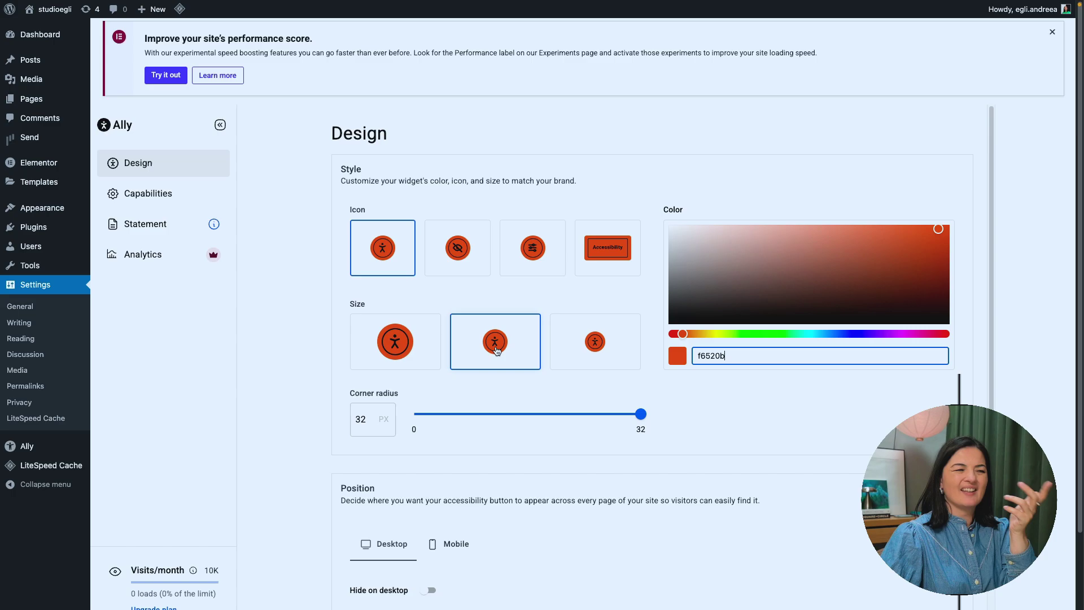
drag(695, 309, 752, 271)
key(ctrl+z)
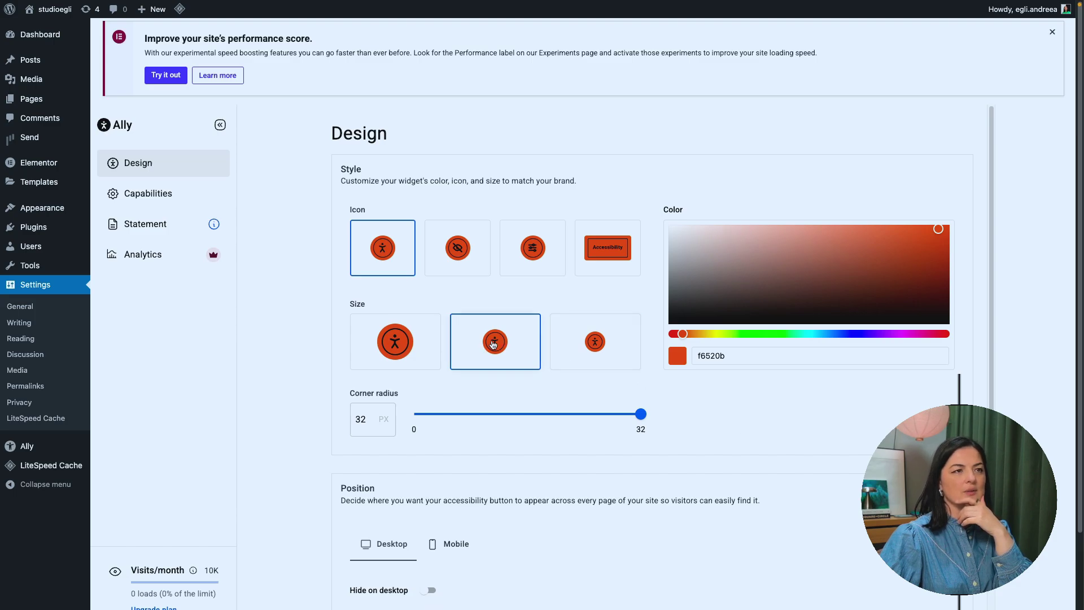
double_click(730, 356)
key(ctrl+c)
click(730, 356)
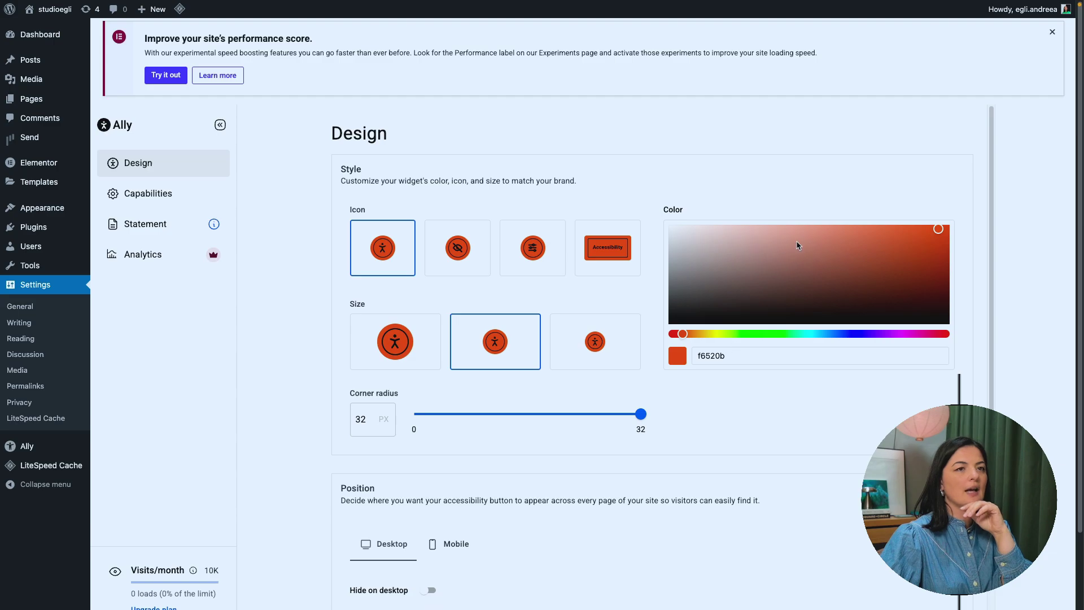
Step: Try a pale brown shade, restore f6520b, and test the corner radius slider
drag(797, 242, 668, 322)
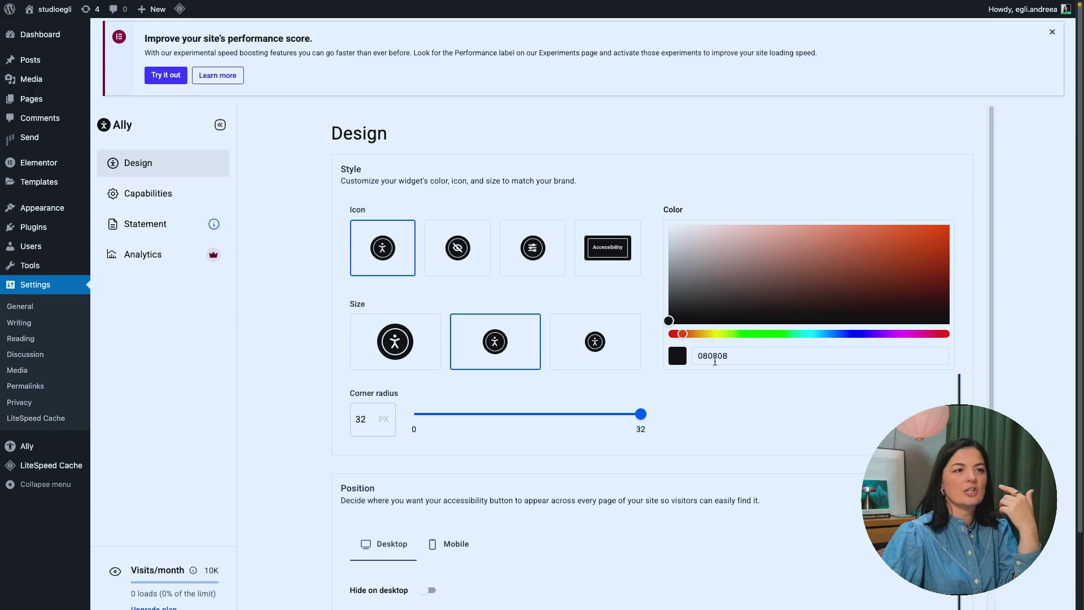
double_click(715, 357)
key(ctrl+v)
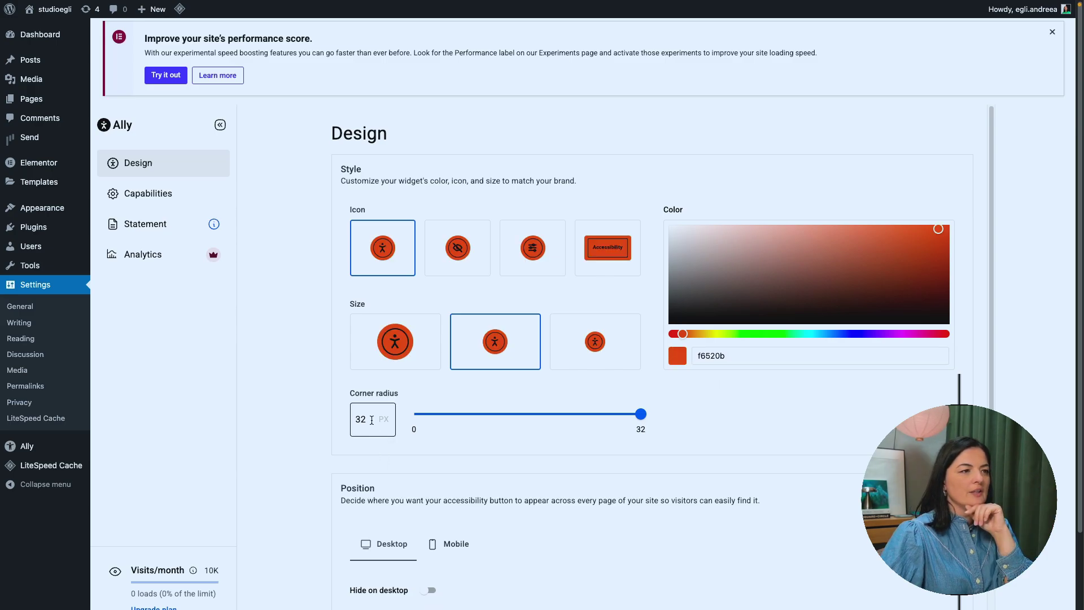
drag(641, 417, 669, 428)
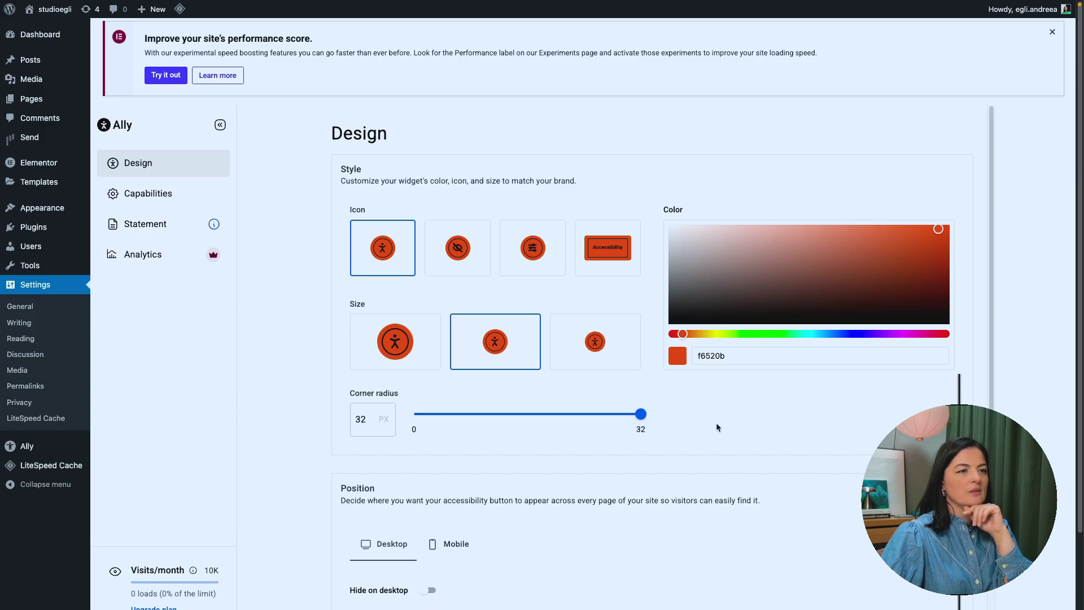
scroll(856, 457, down, 1)
scroll(856, 458, down, 2)
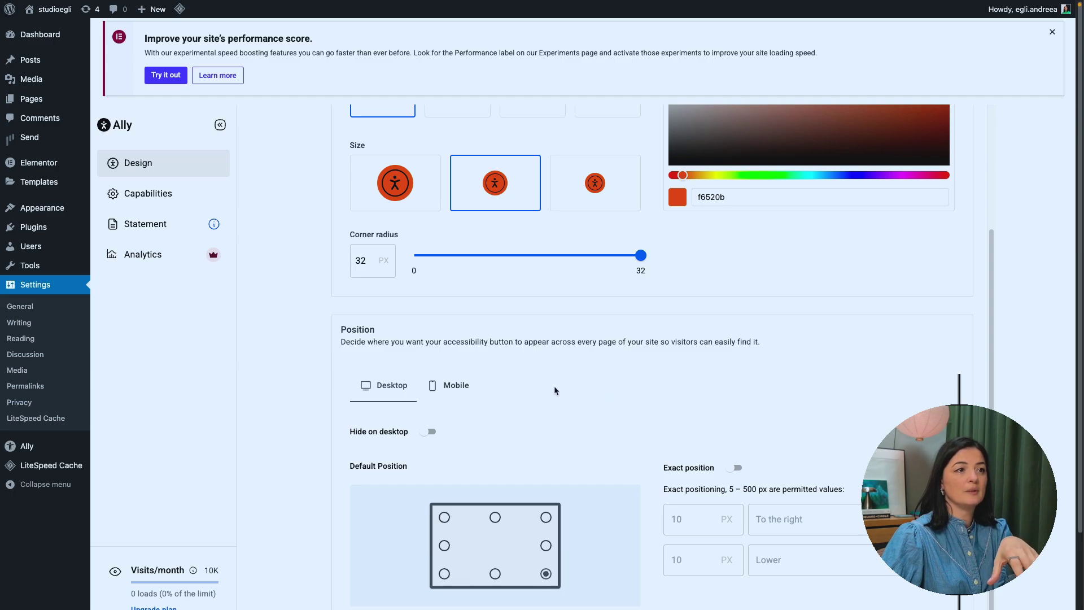
Step: Toggle Hide on desktop on and off, set desktop Default Position to Bottom Left, and check the live site
scroll(553, 388, down, 2)
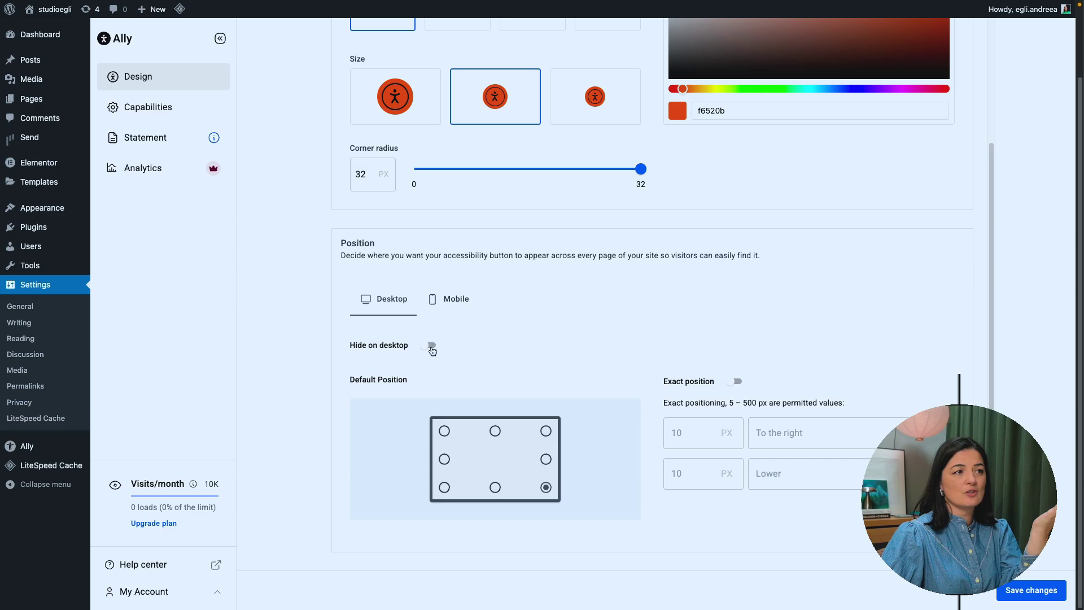
click(431, 346)
click(435, 504)
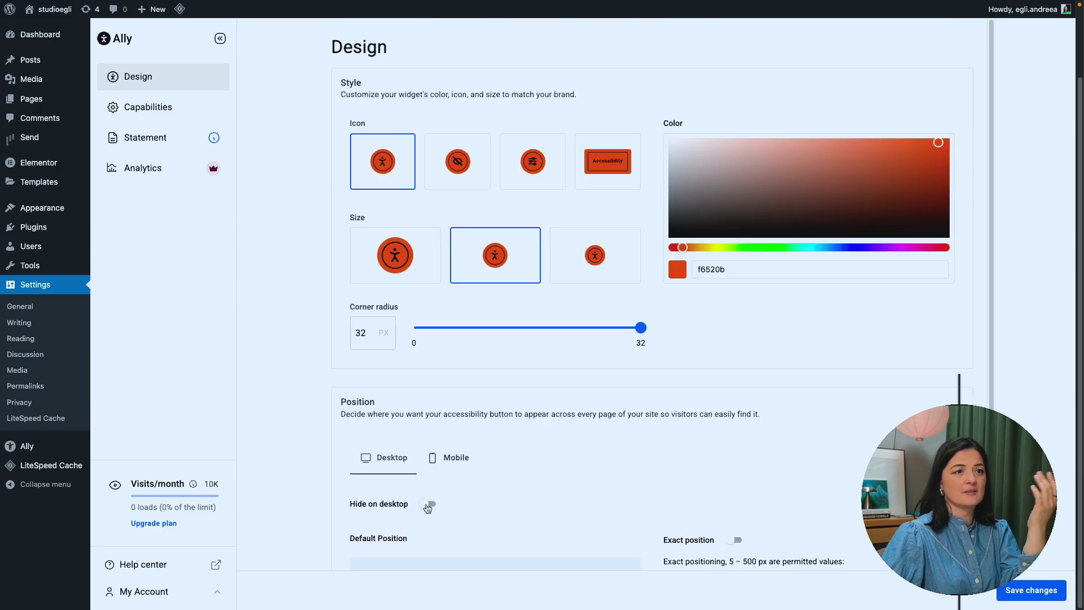
scroll(556, 485, down, 3)
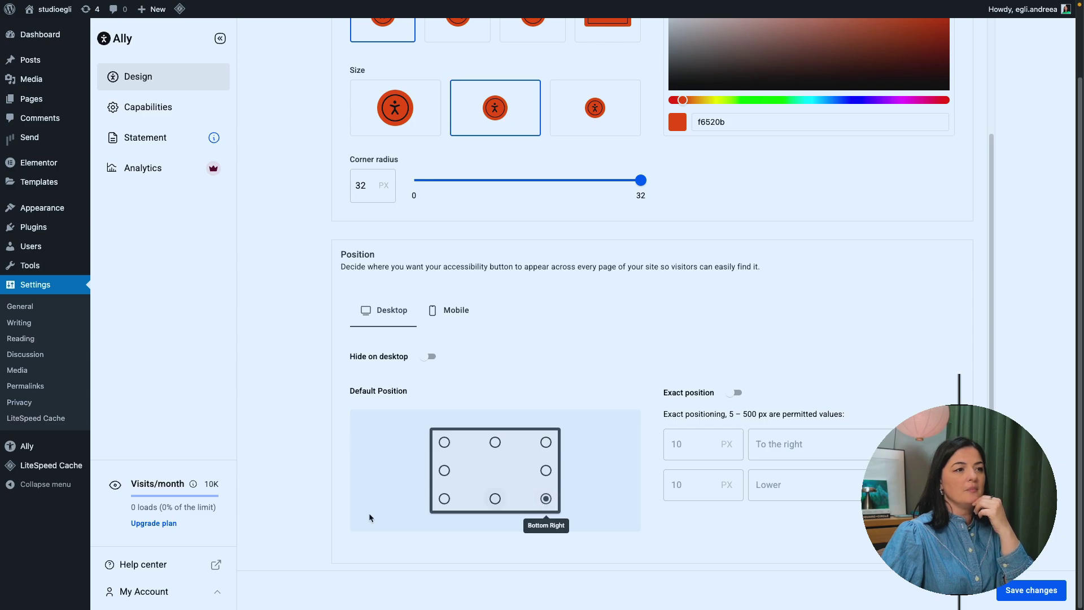
click(448, 503)
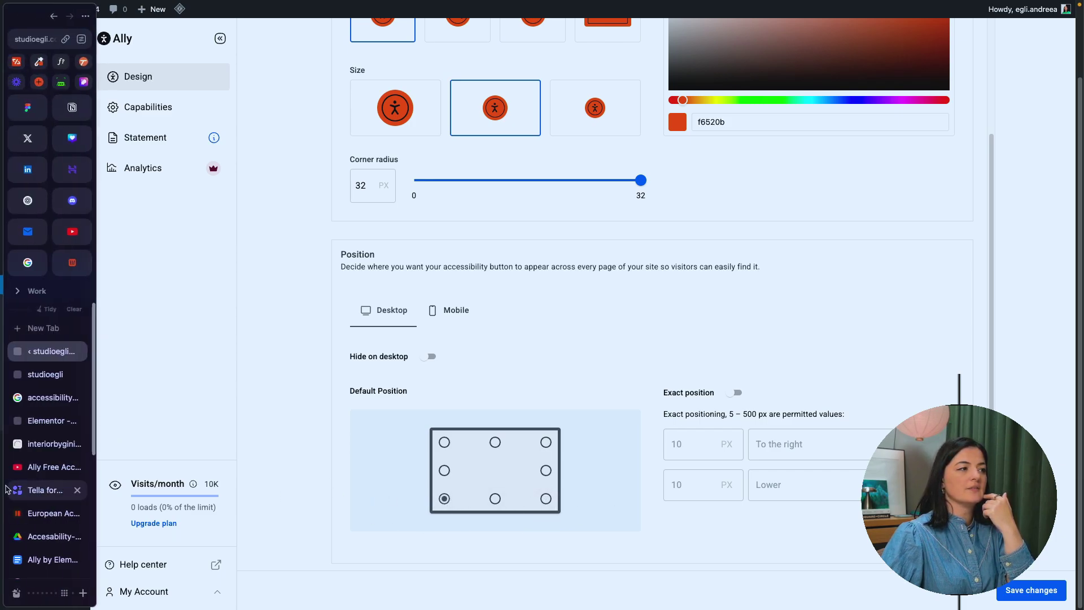
click(39, 373)
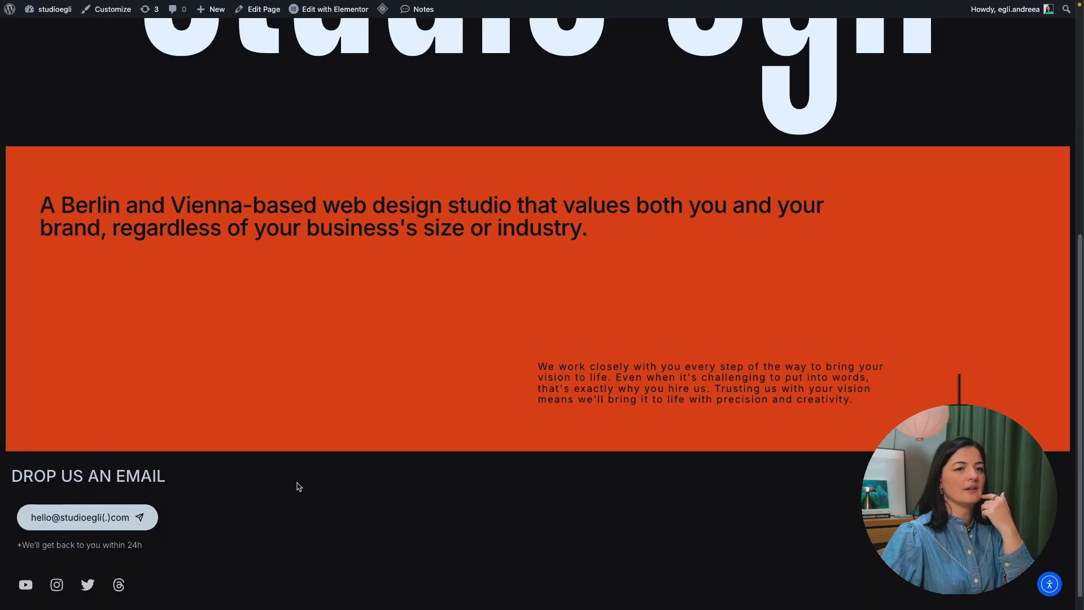
mouse_move(2, 401)
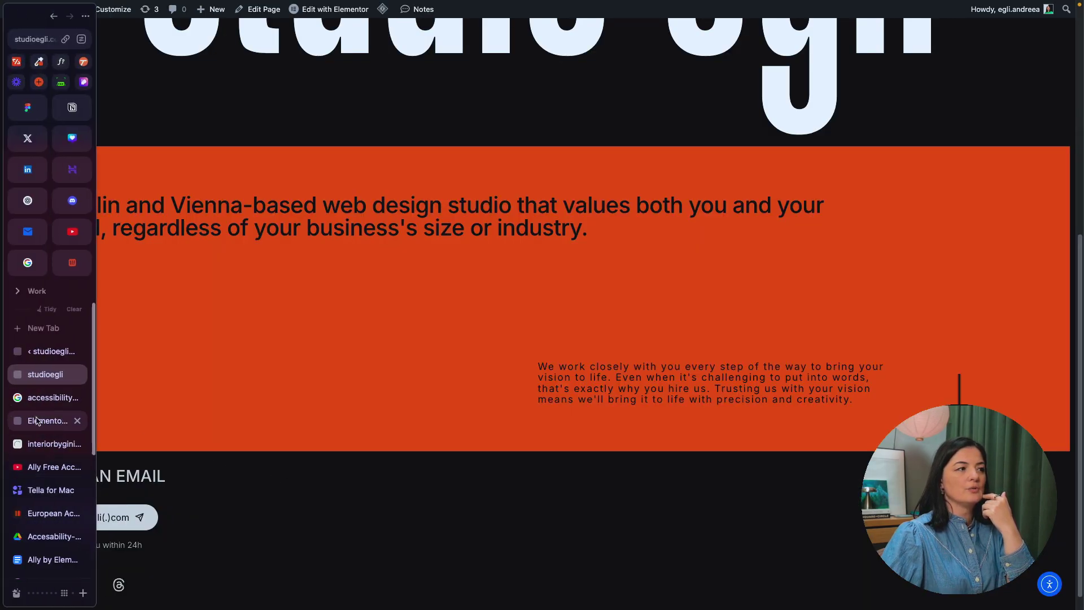
click(40, 351)
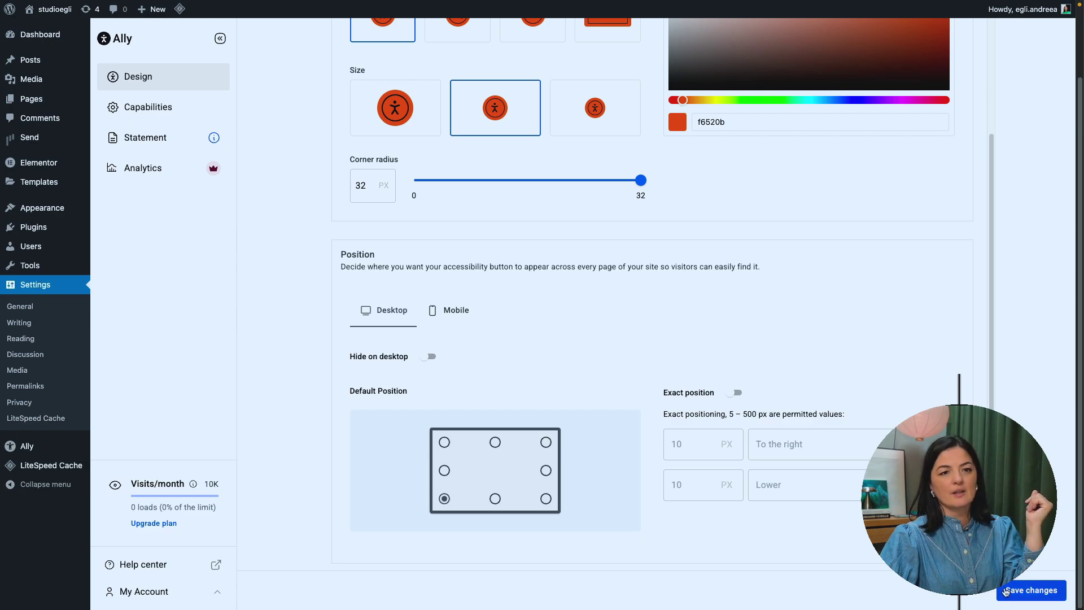
Step: Save the widget settings, test exact positioning, review Mobile position (Bottom Right), and save again
click(1007, 591)
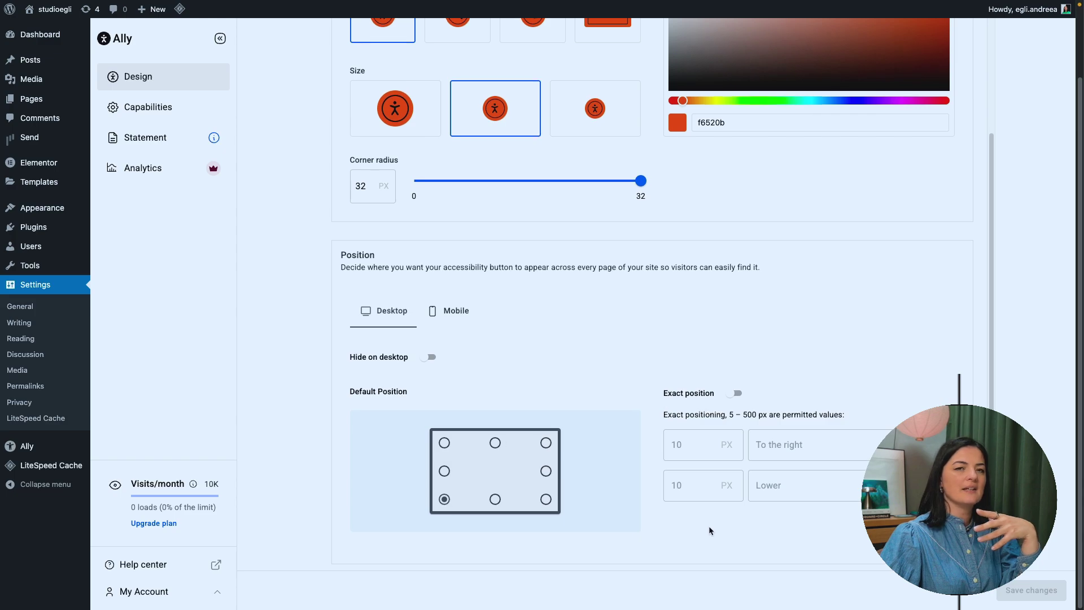
click(735, 394)
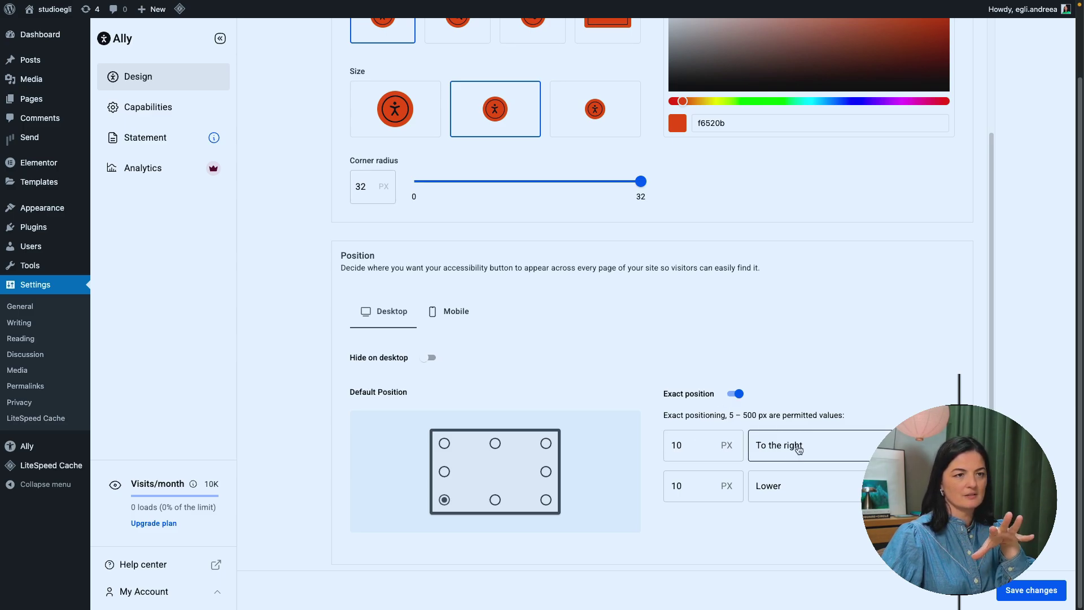
click(736, 394)
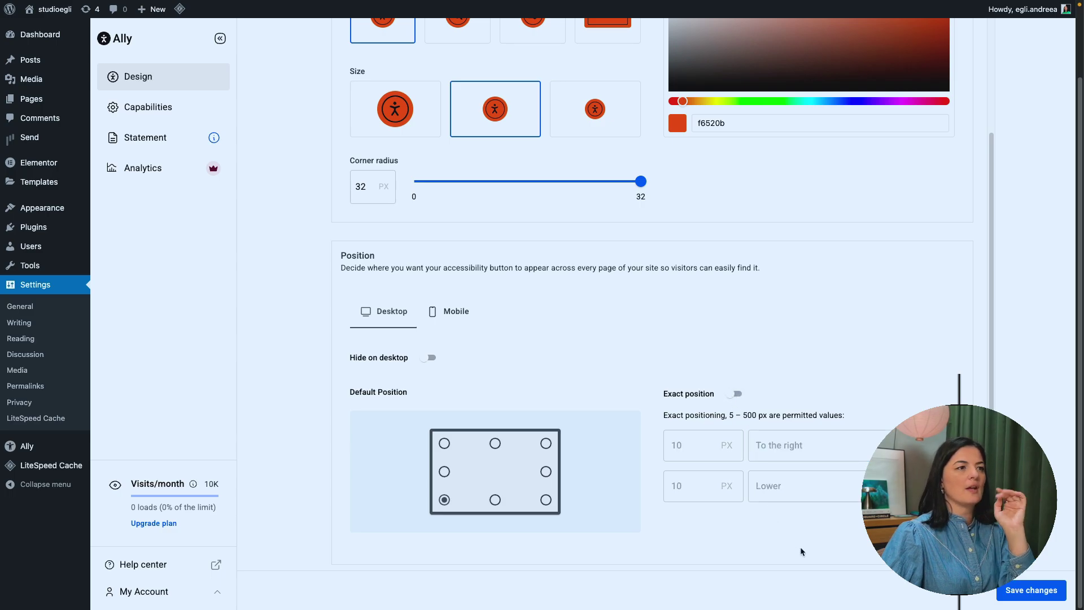
click(454, 312)
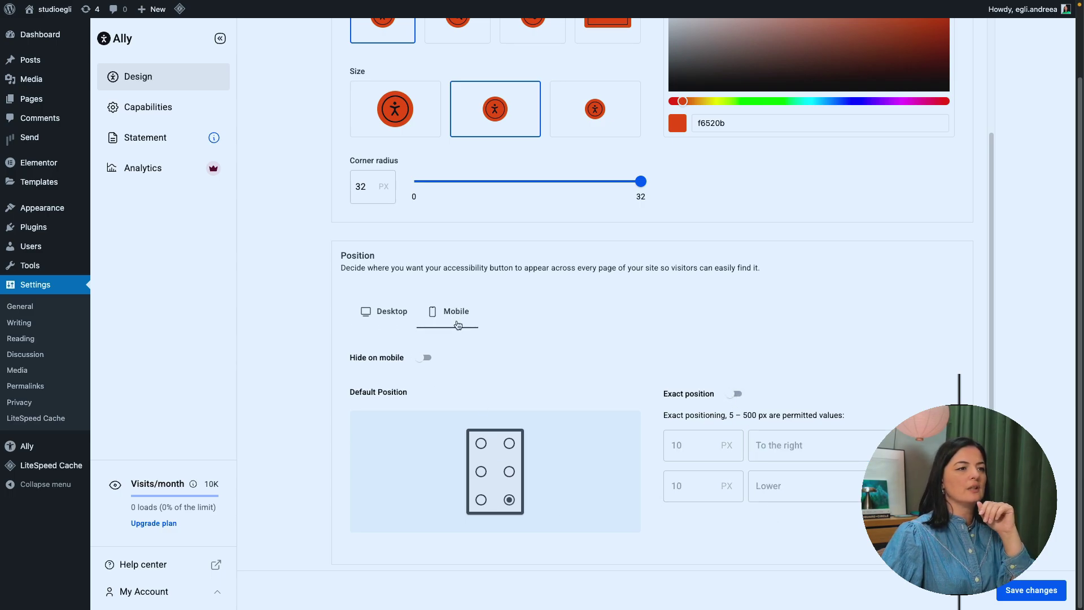
scroll(458, 325, down, 1)
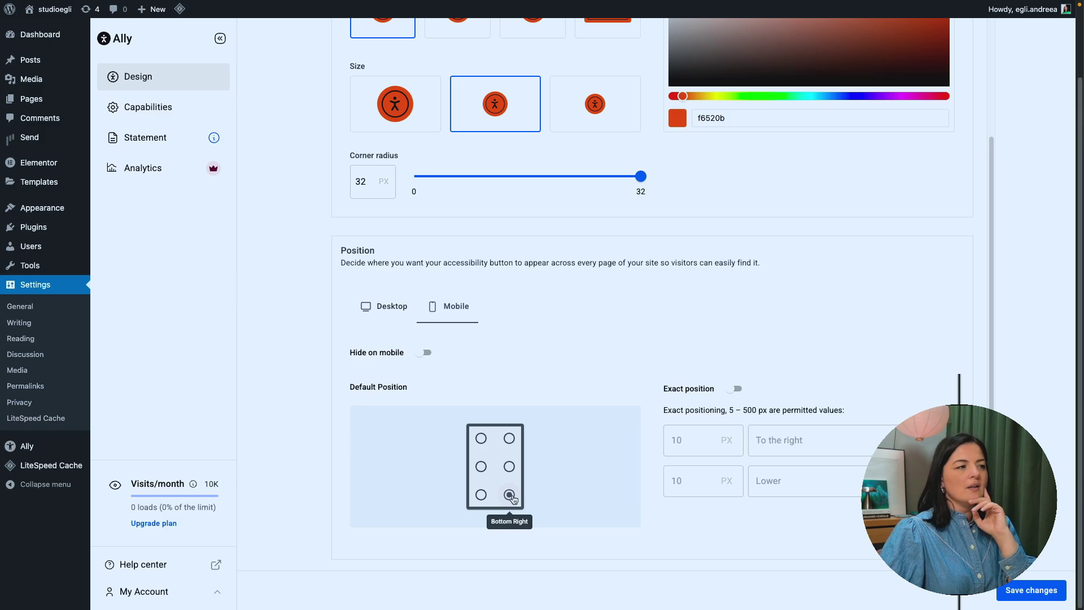
click(1050, 594)
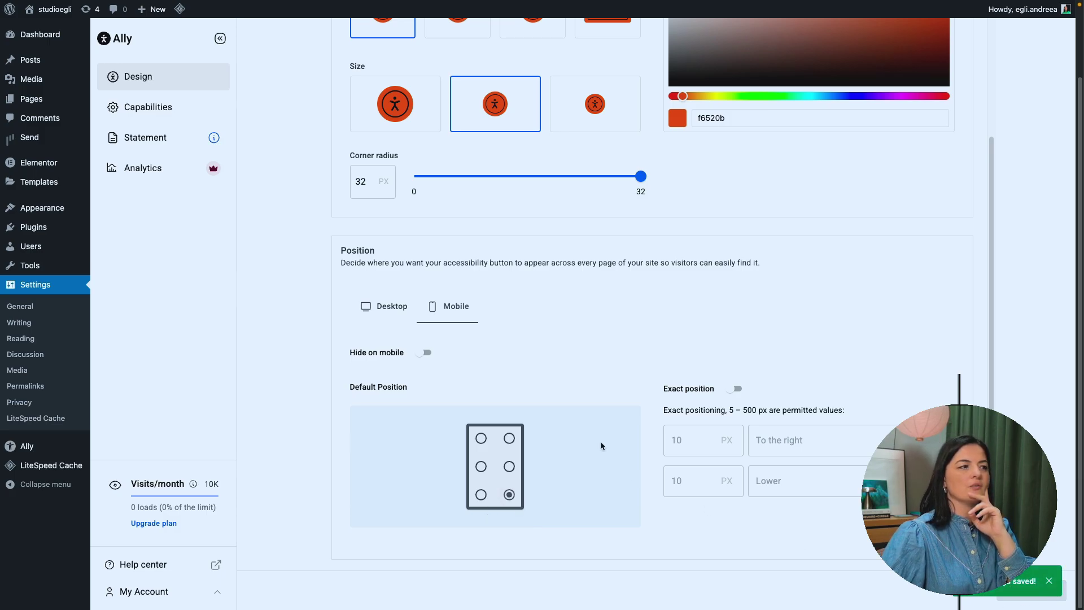
Step: Open Ally Capabilities, check the live site's accessibility panel, then return to Capabilities
click(165, 112)
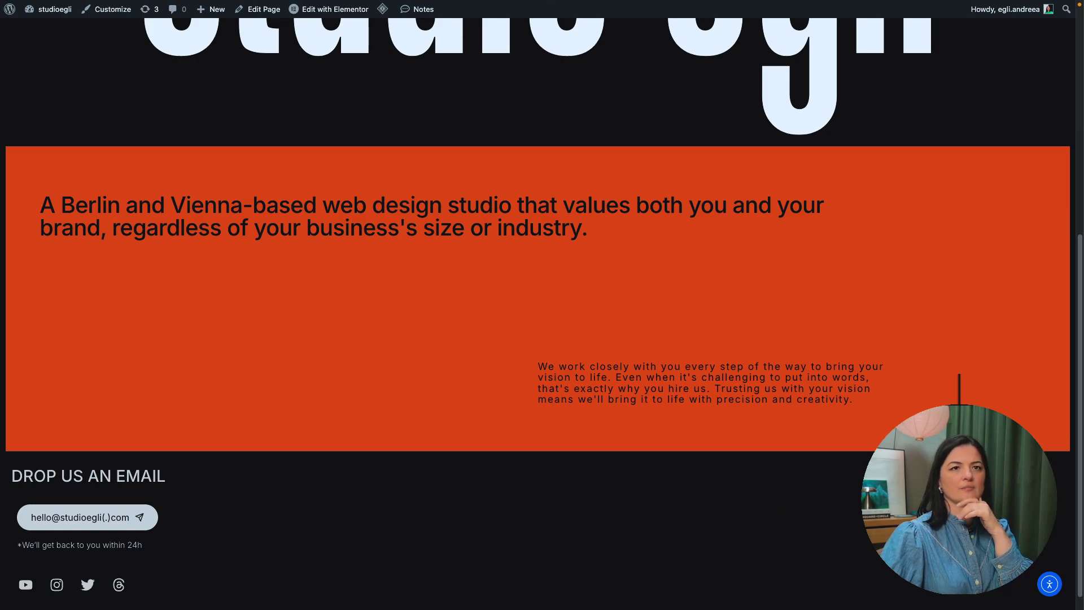
click(1052, 587)
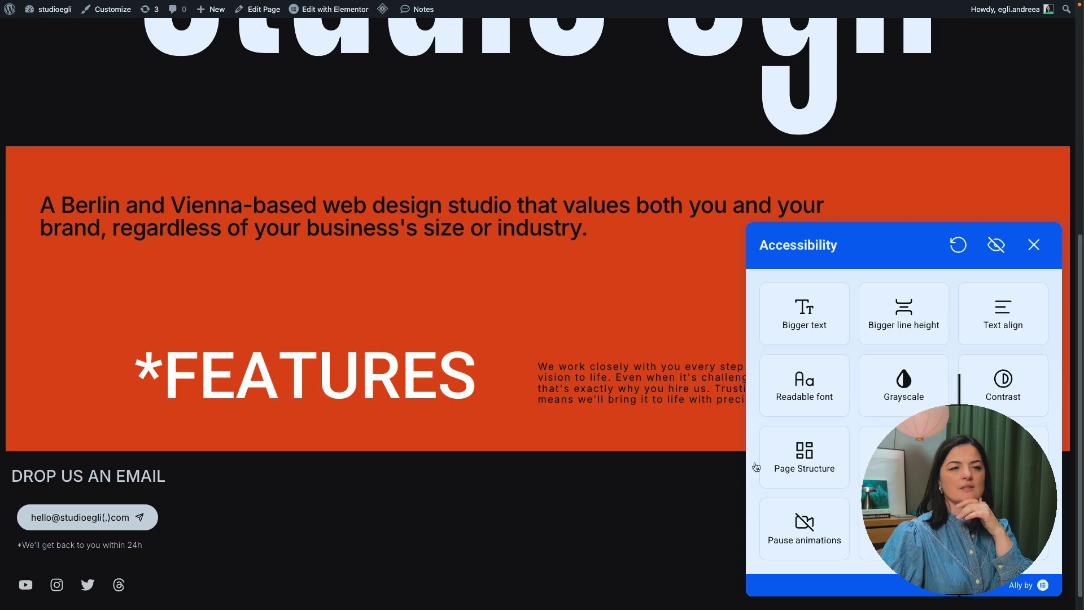
mouse_move(3, 245)
click(34, 361)
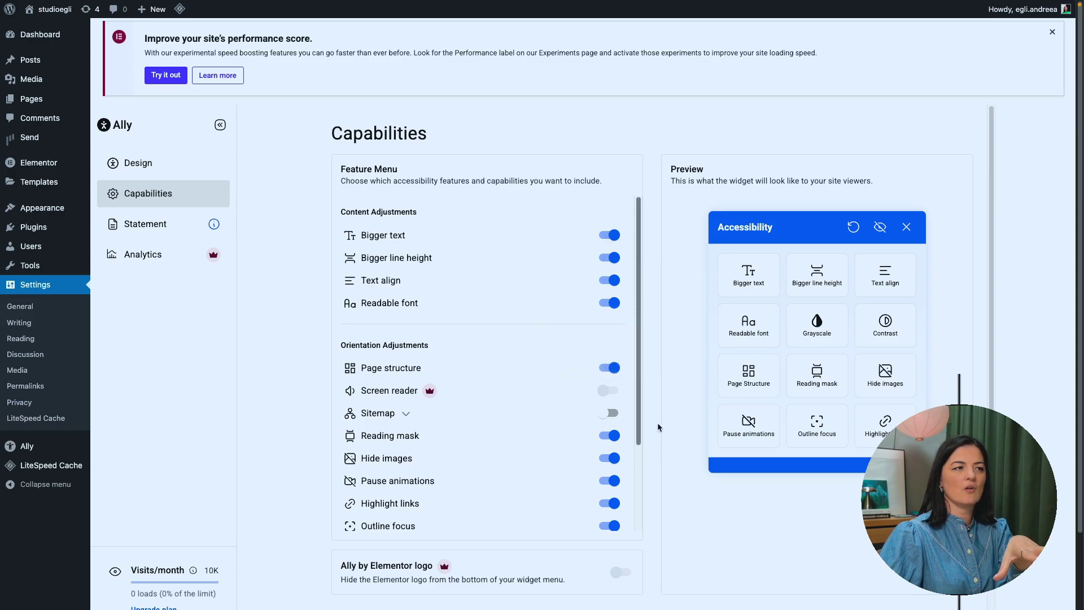
Step: Turn on the Sitemap feature in the widget menu, then go to Ally's Statement settings
click(611, 414)
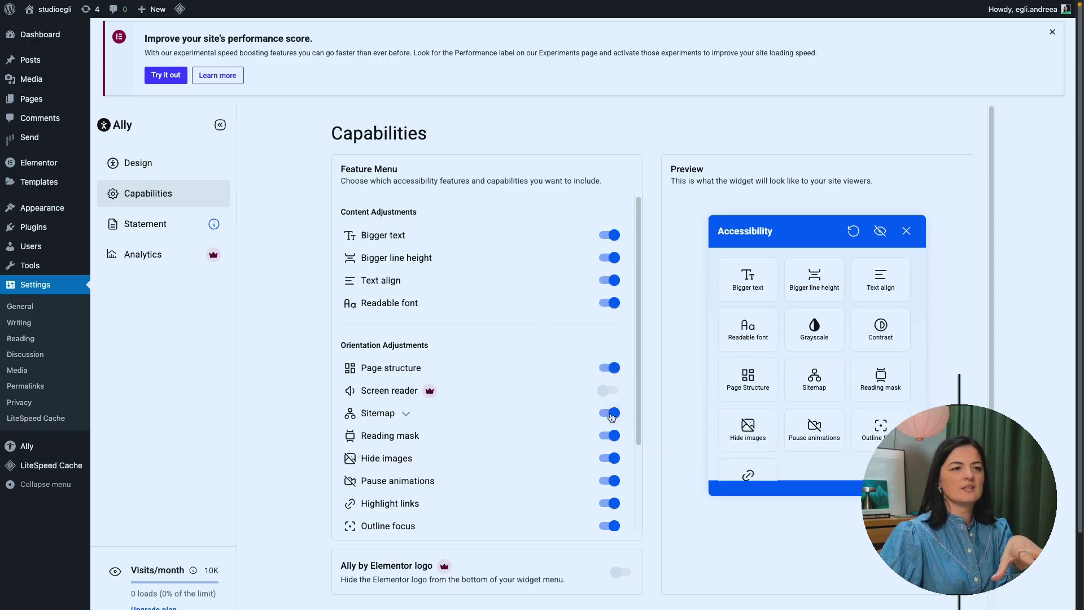
scroll(582, 479, down, 3)
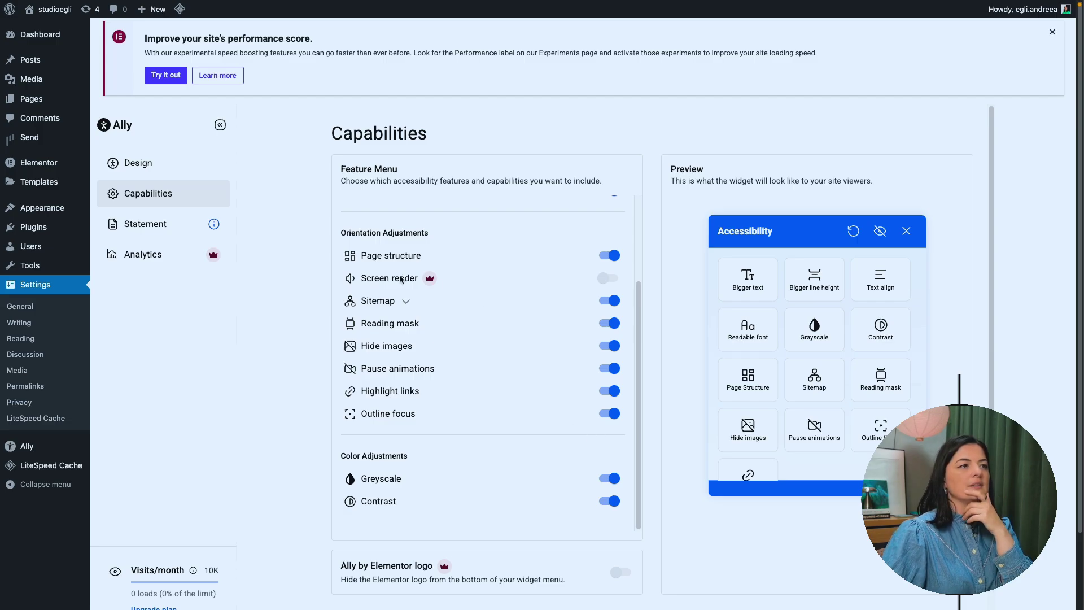
mouse_move(430, 281)
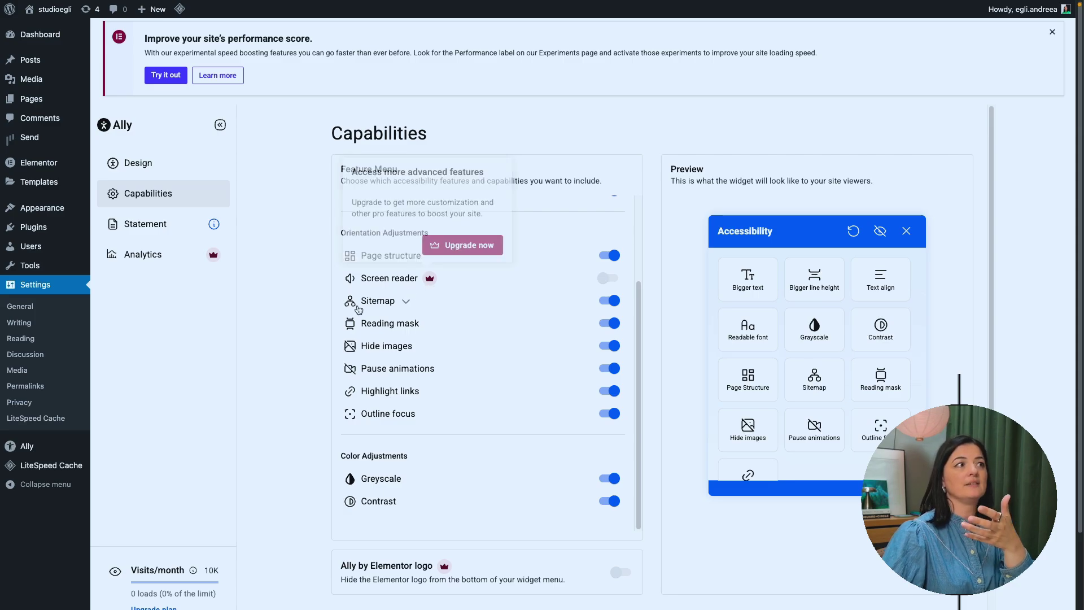
click(146, 230)
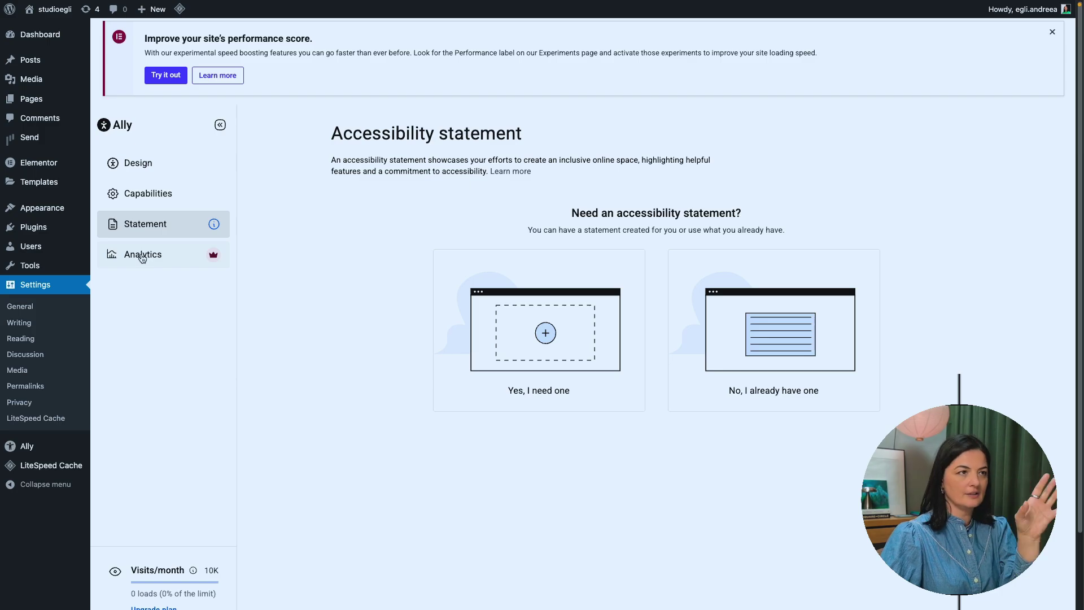
Step: Review the Ally Analytics upgrade page, then return to the live studio egli homepage
click(143, 260)
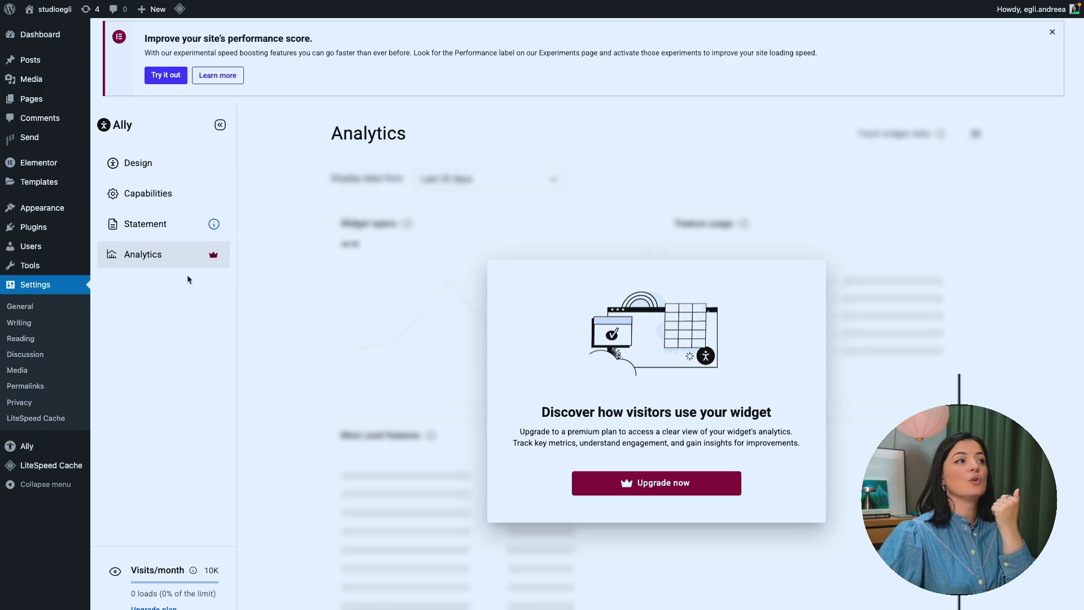
mouse_move(213, 226)
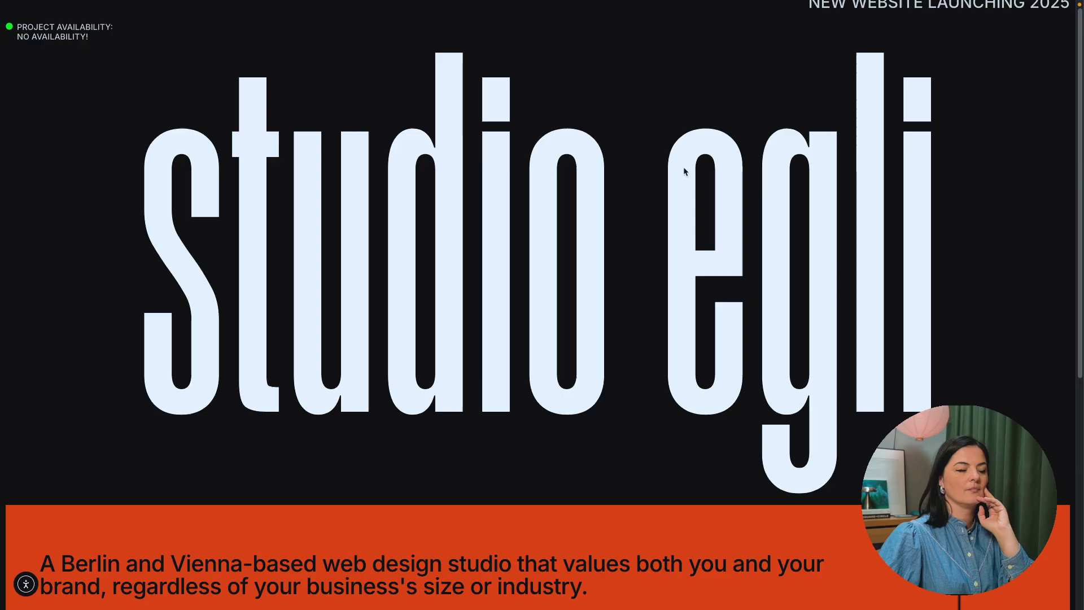
Step: Open the site's accessibility panel and raise the text size to 2x
click(27, 587)
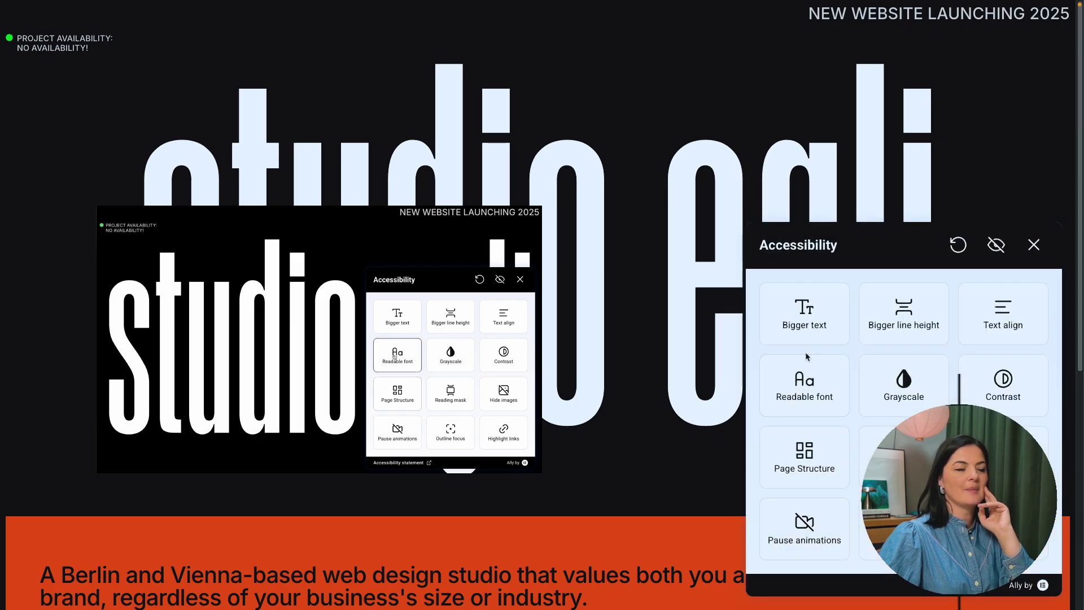
click(782, 320)
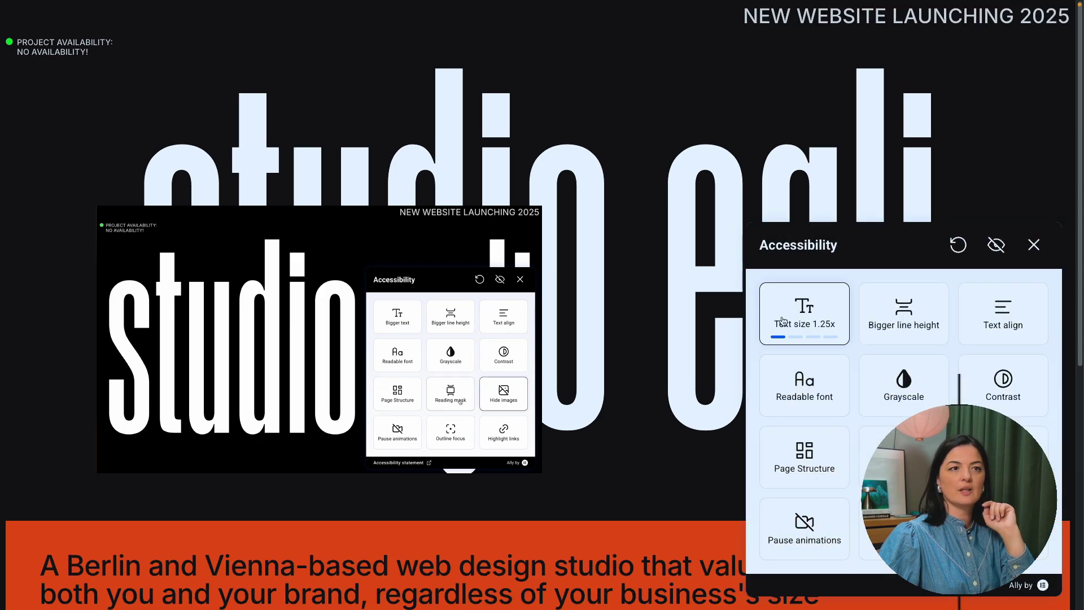
click(783, 319)
click(784, 317)
click(783, 316)
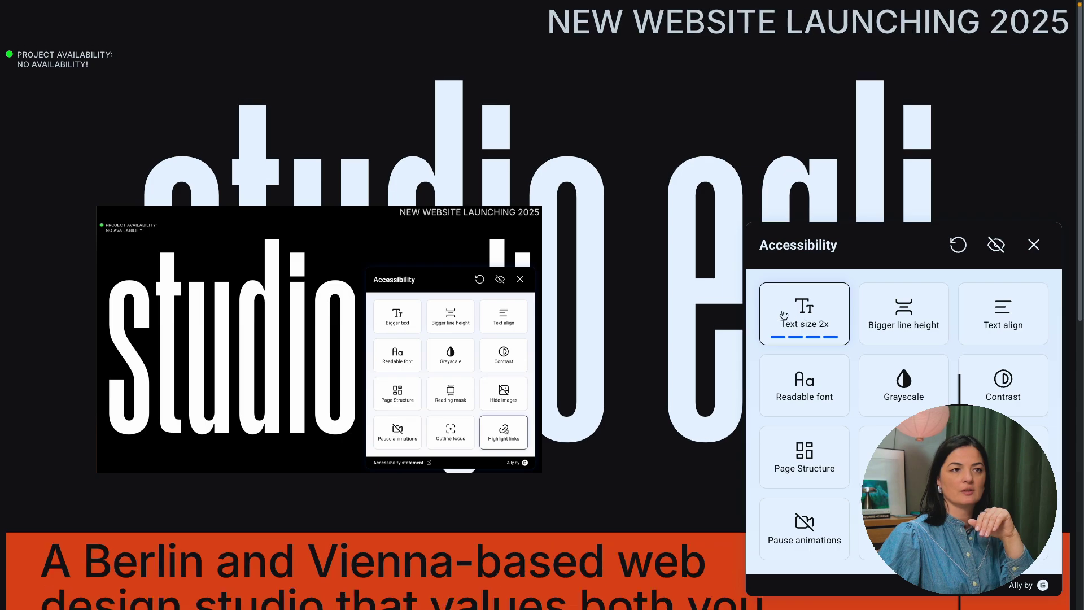
scroll(629, 363, down, 1)
scroll(630, 363, down, 8)
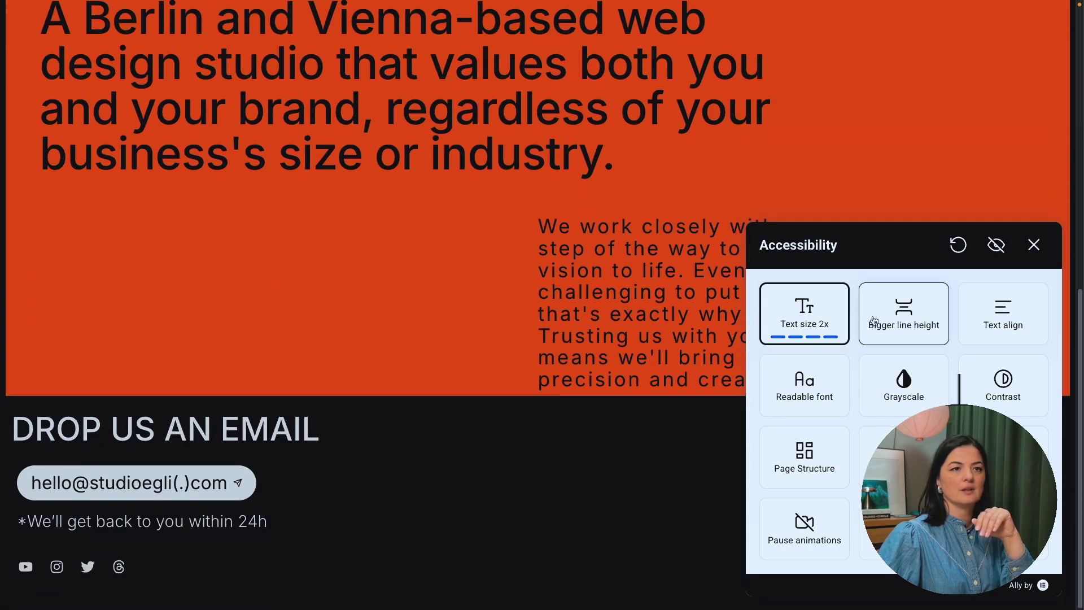
Step: Increase the line height through 1.6x up to 2x
click(877, 323)
click(879, 325)
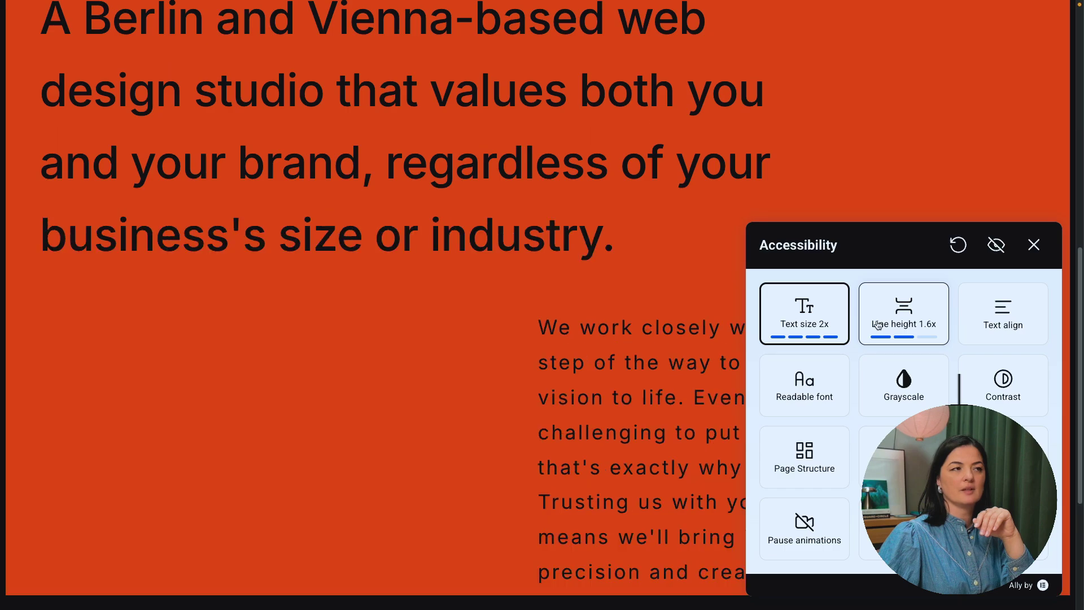
scroll(523, 380, down, 4)
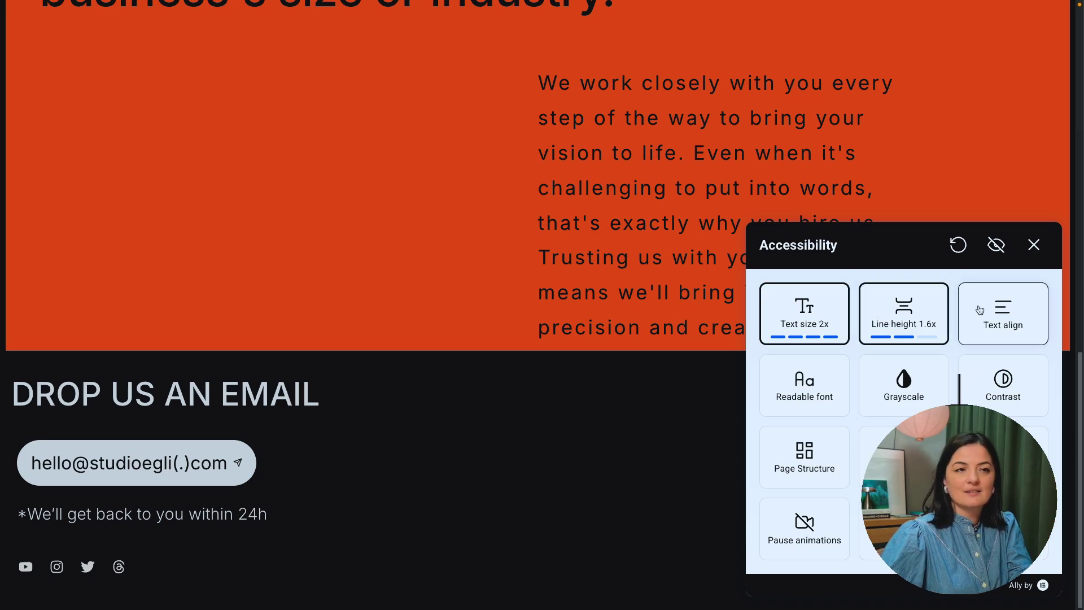
click(919, 310)
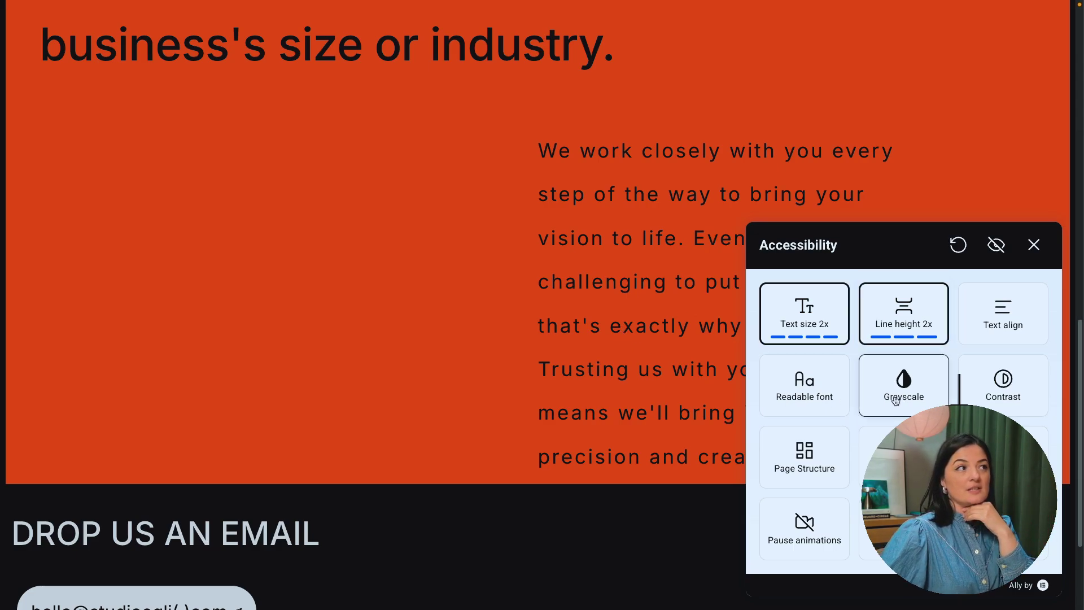
scroll(328, 347, up, 3)
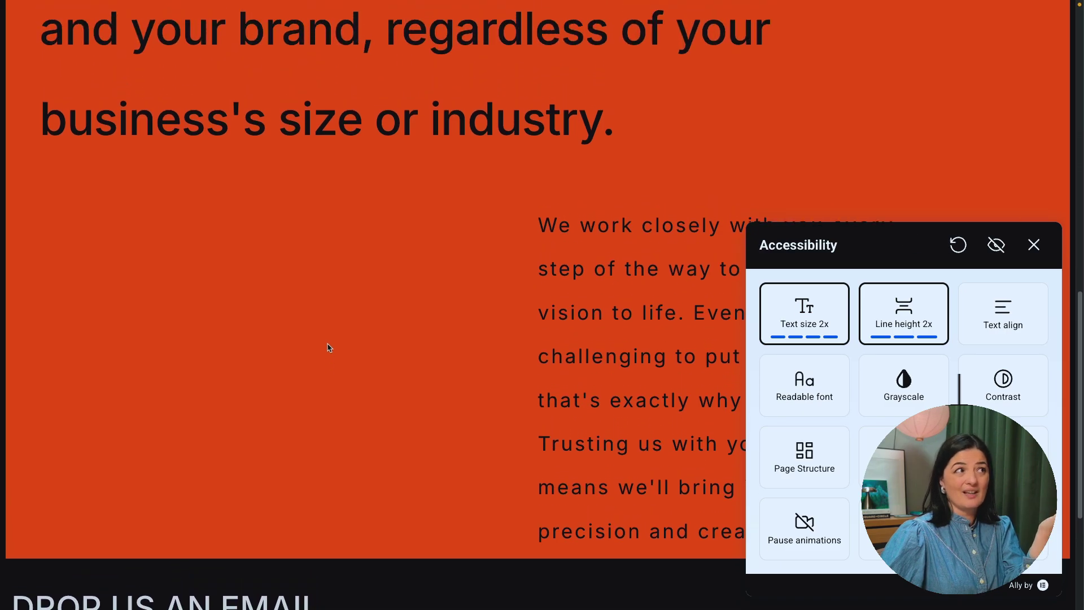
scroll(329, 347, up, 10)
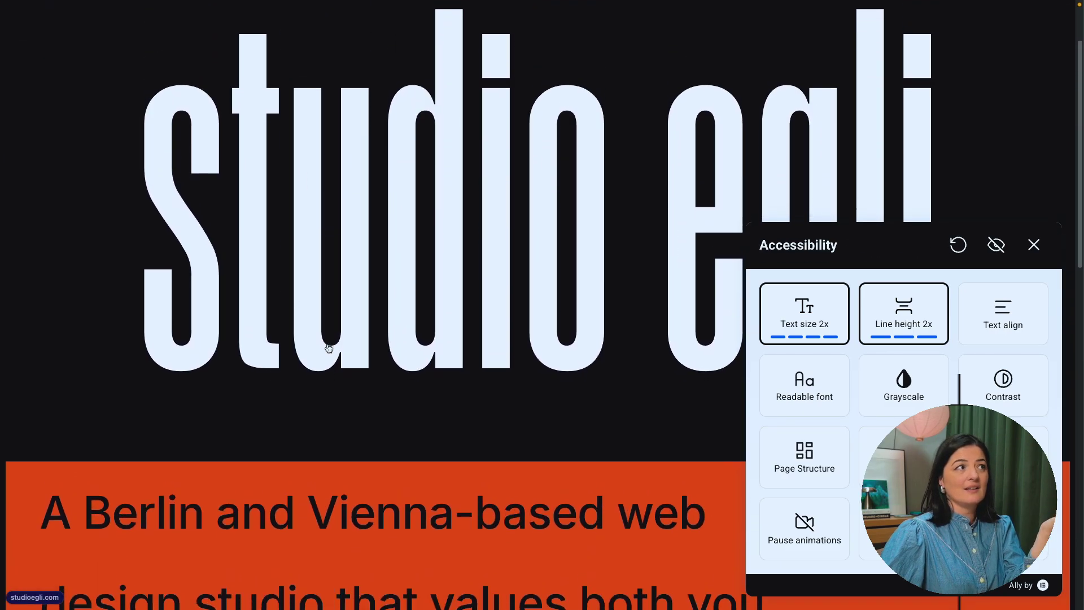
scroll(329, 348, up, 3)
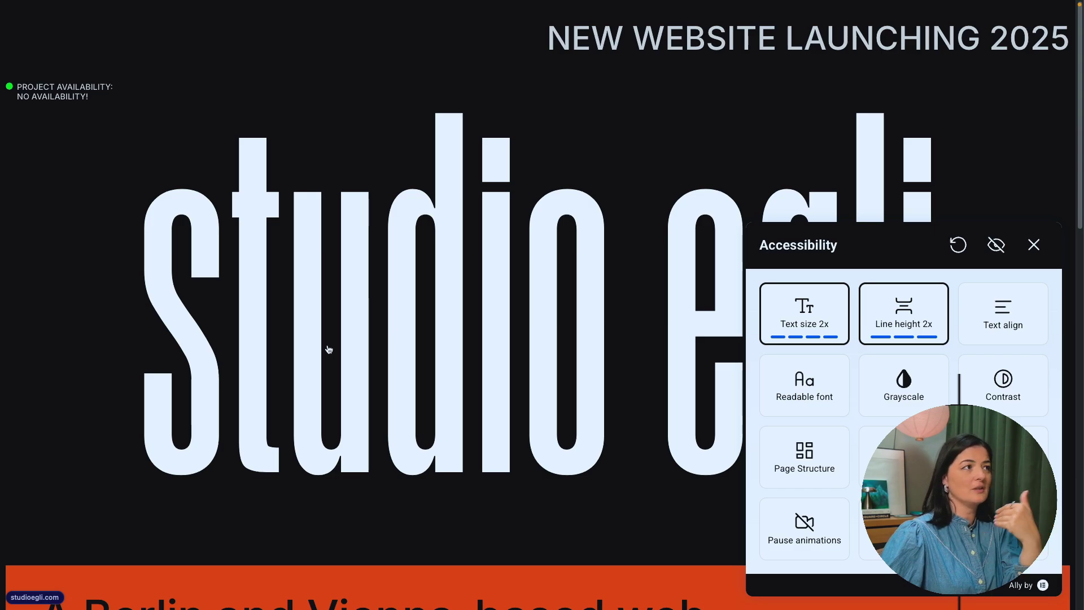
scroll(329, 350, down, 15)
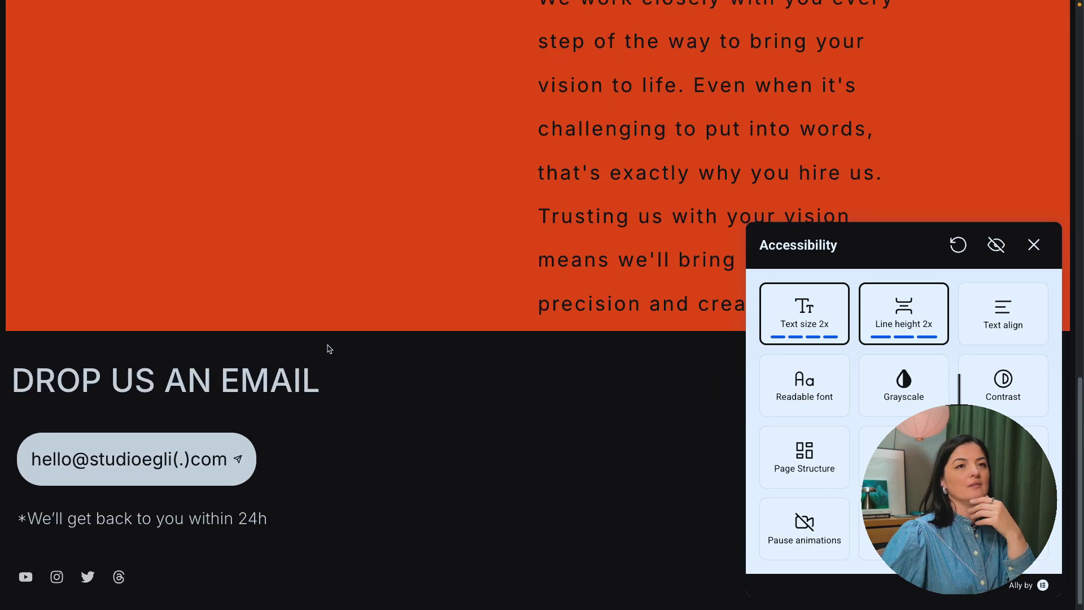
scroll(329, 348, up, 15)
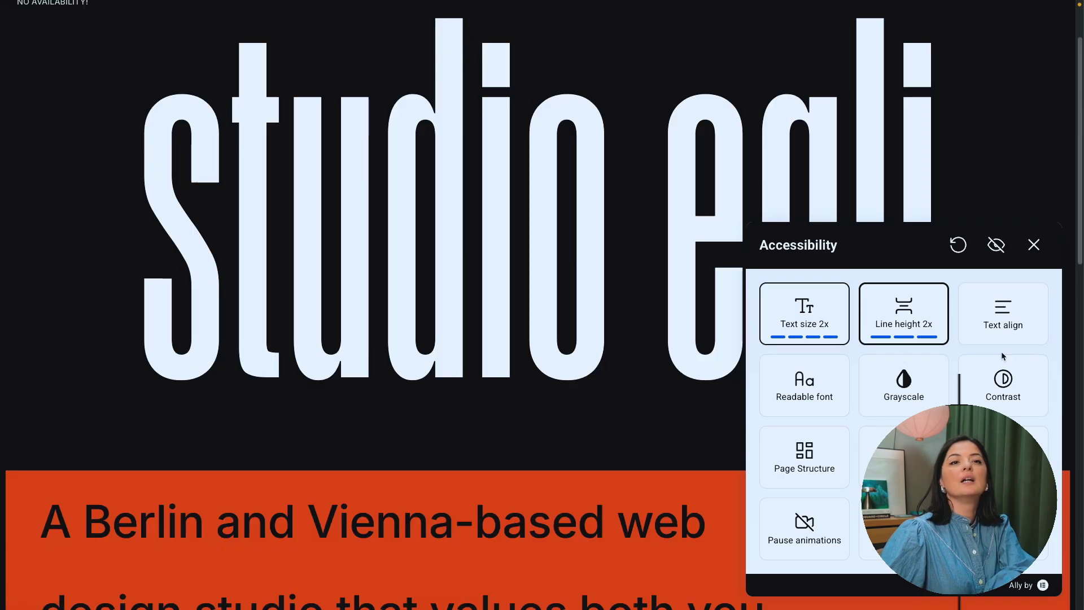
Step: Cycle the Text align tile through left, right and default, ending on Right align
click(1003, 332)
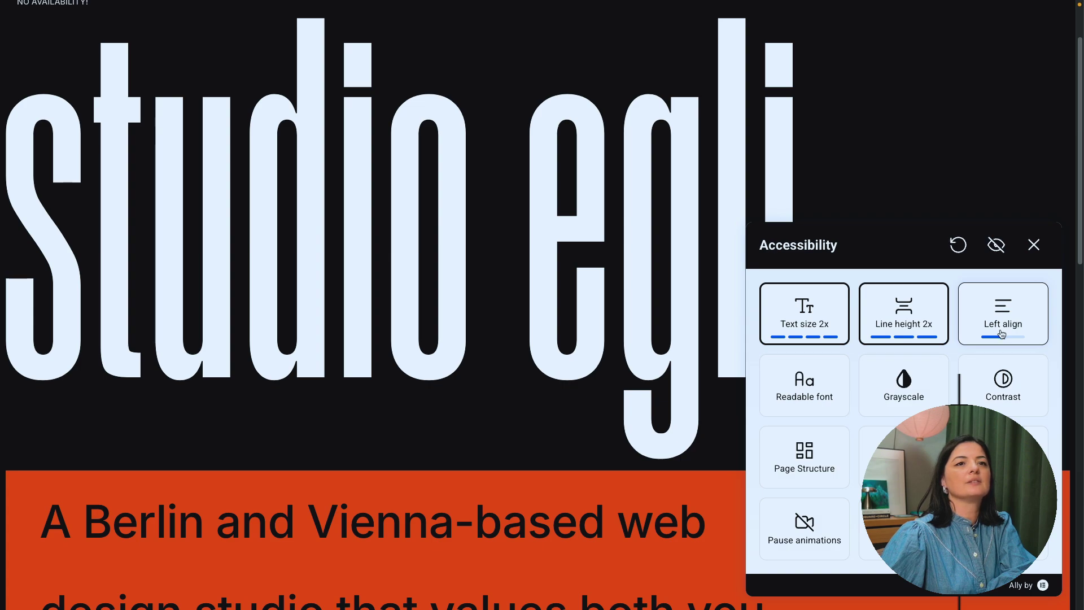
scroll(520, 341, up, 3)
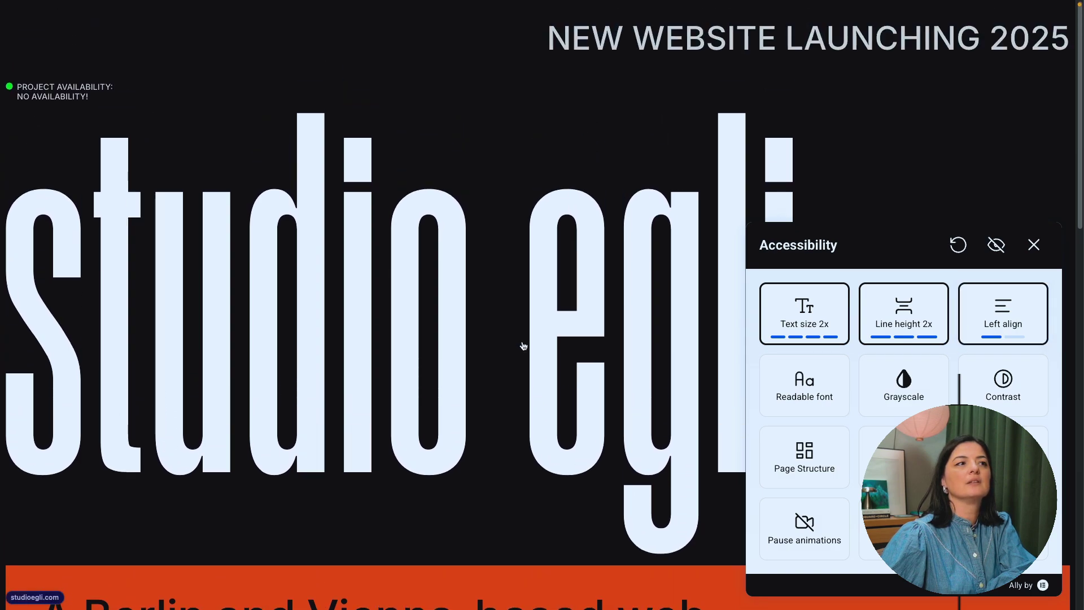
click(1000, 328)
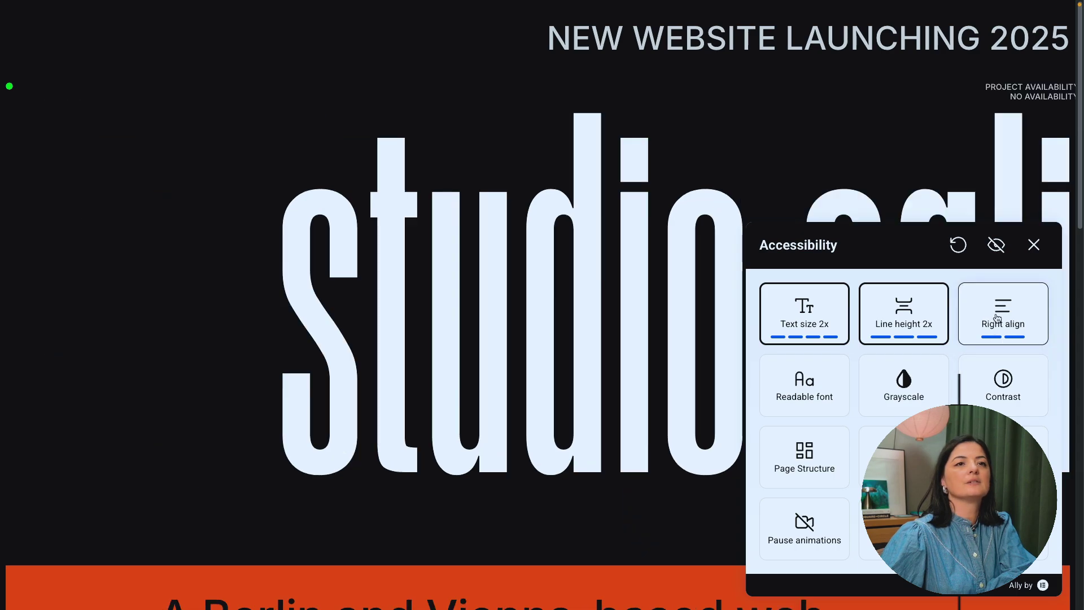
click(997, 318)
click(998, 319)
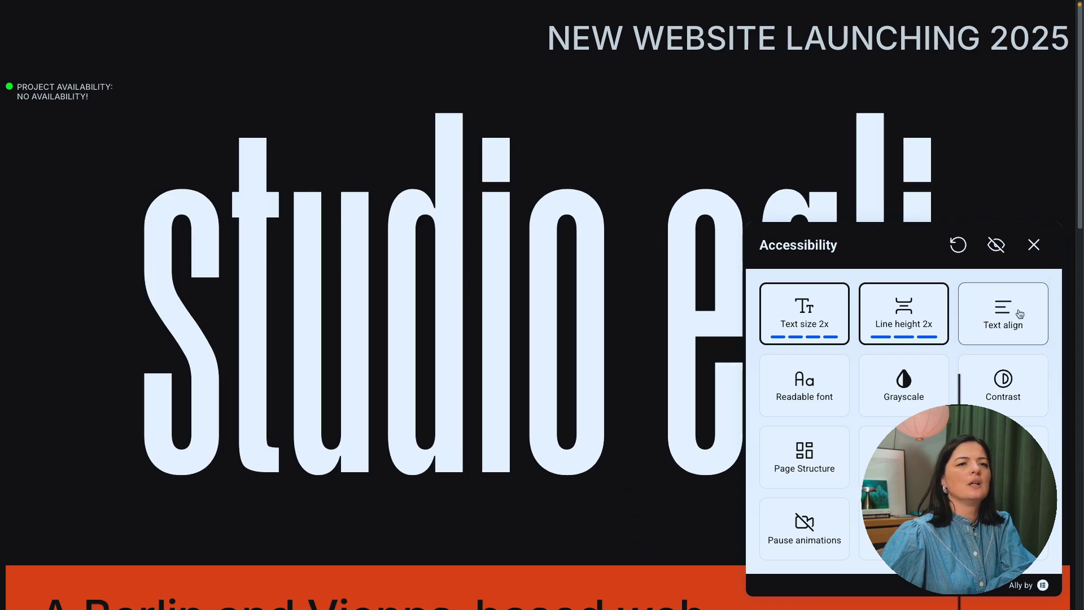
scroll(621, 427, down, 10)
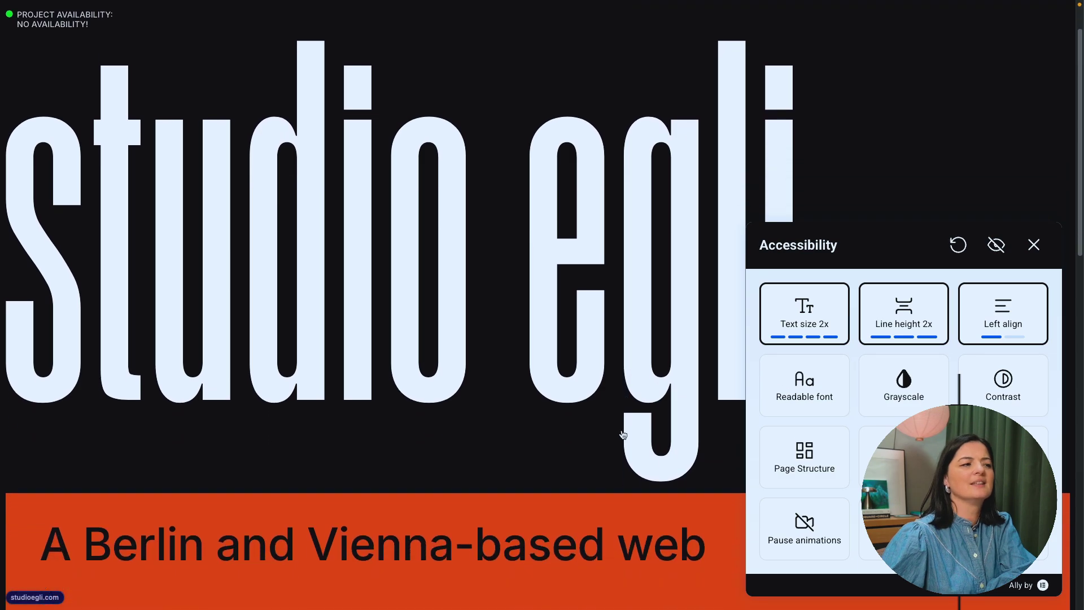
scroll(791, 421, up, 5)
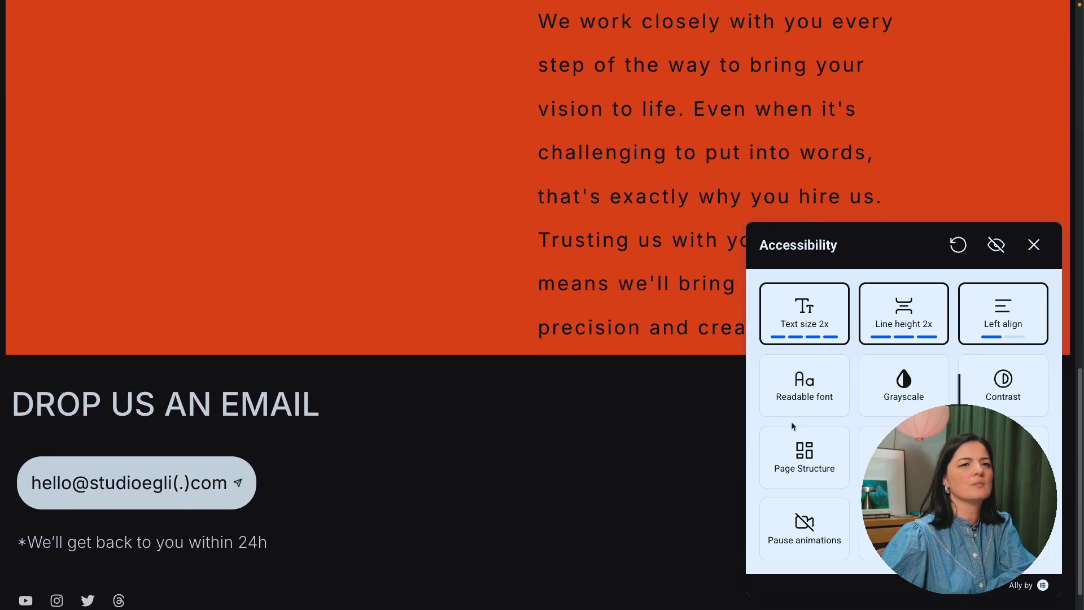
click(1003, 329)
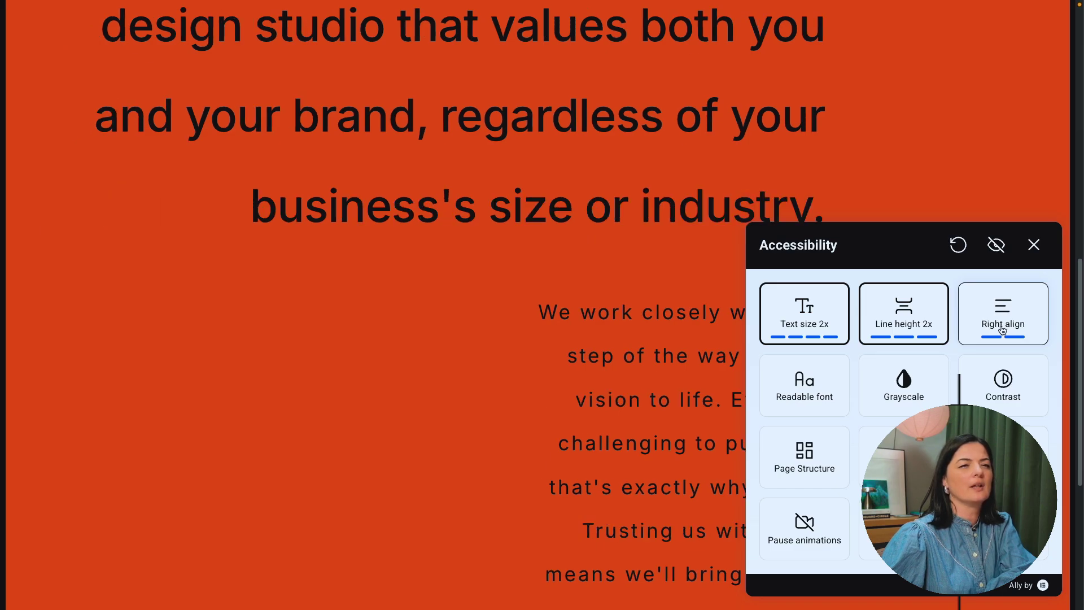
Step: Reopen the accessibility panel and switch the page to a readable font
scroll(561, 392, down, 5)
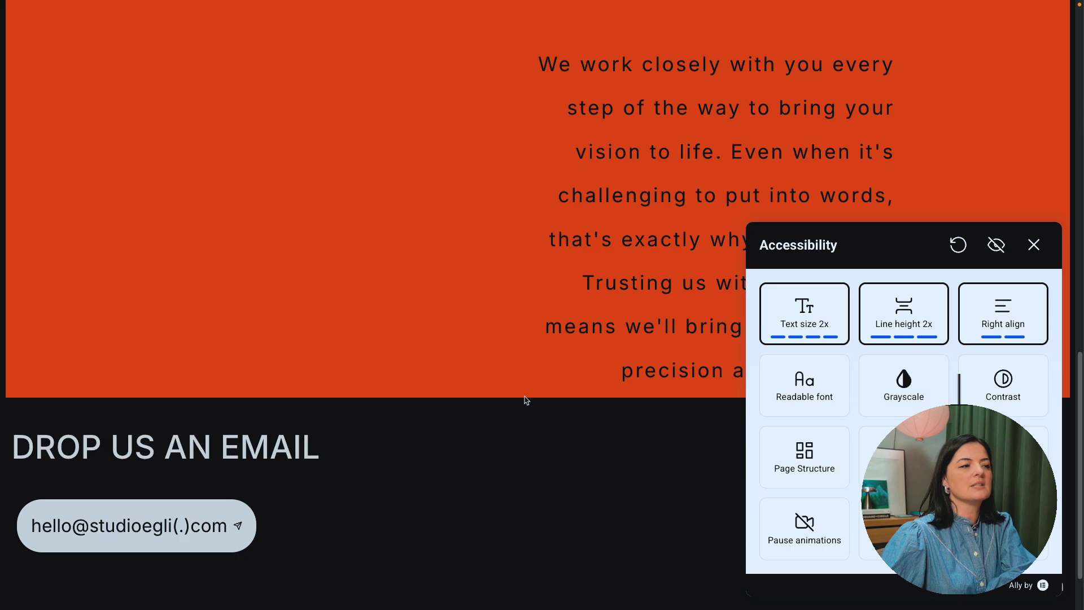
click(1032, 247)
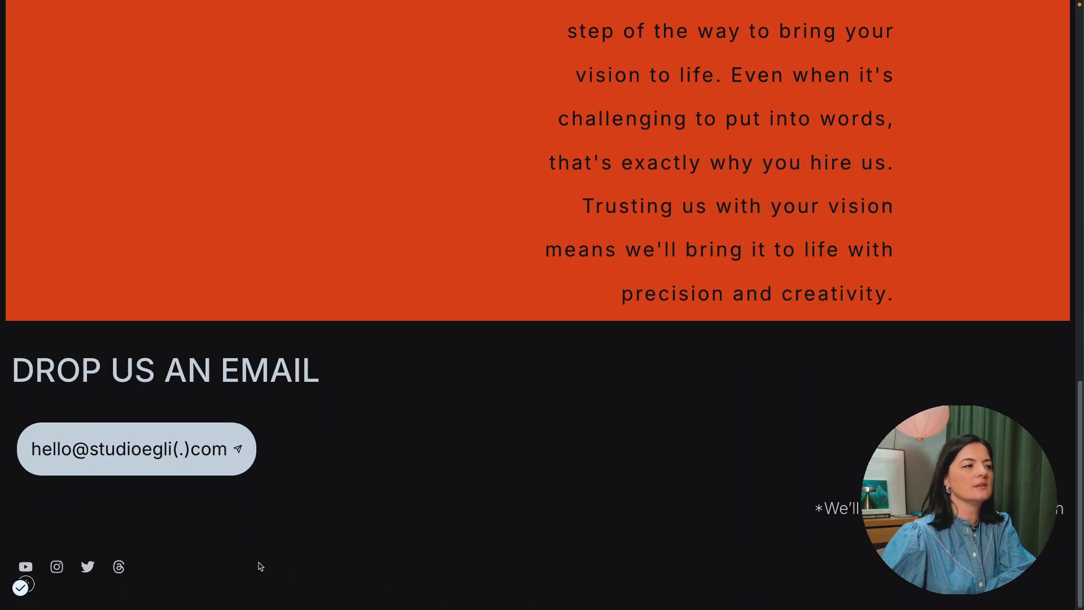
click(20, 589)
click(809, 394)
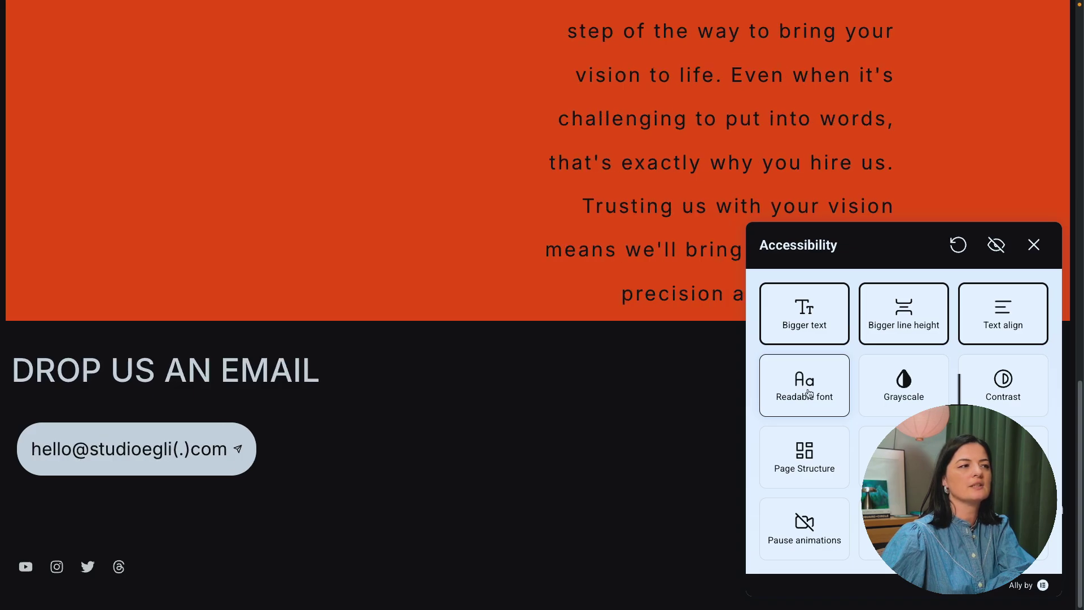
scroll(591, 383, up, 2)
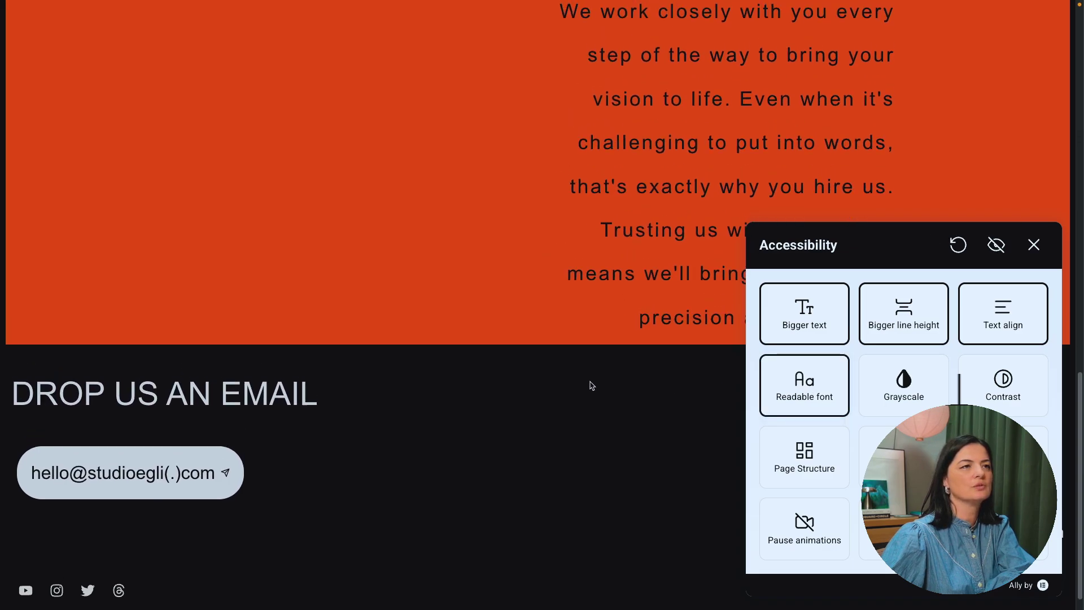
scroll(591, 386, up, 10)
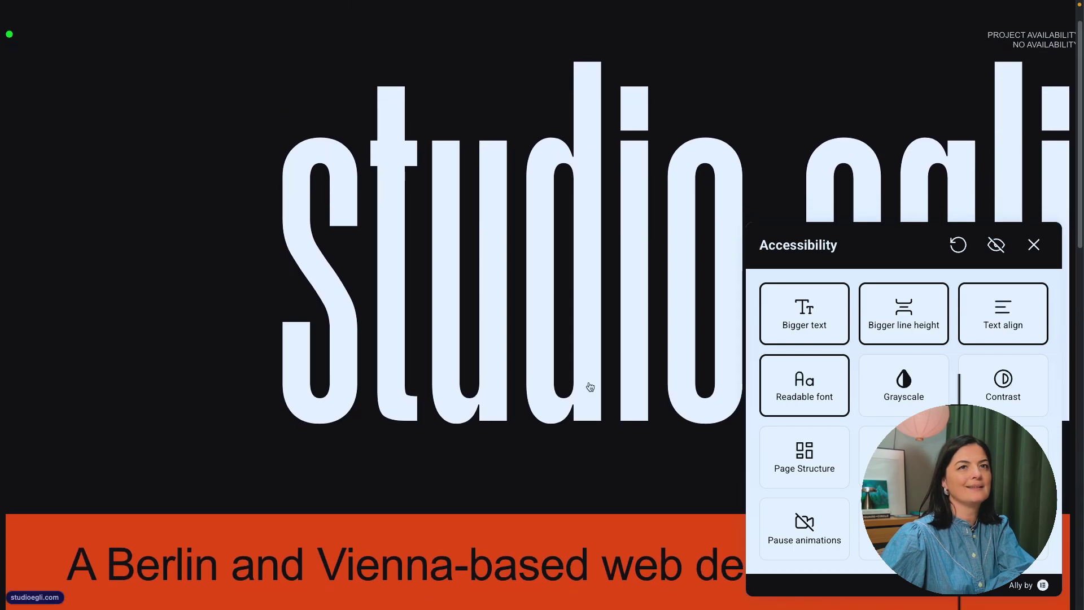
scroll(590, 384, up, 2)
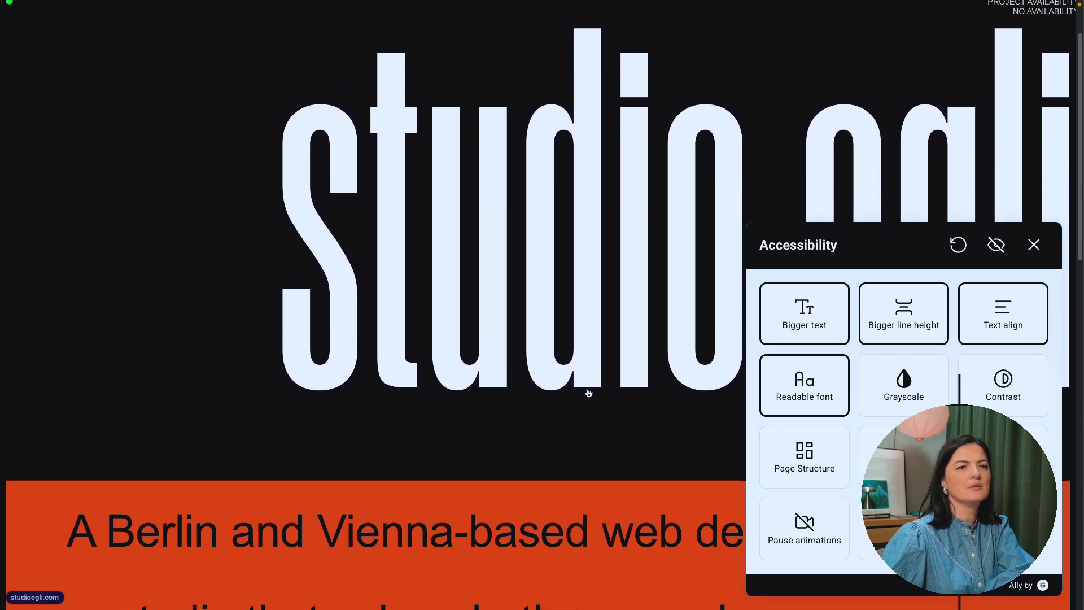
Step: Render the whole page in grayscale
click(778, 395)
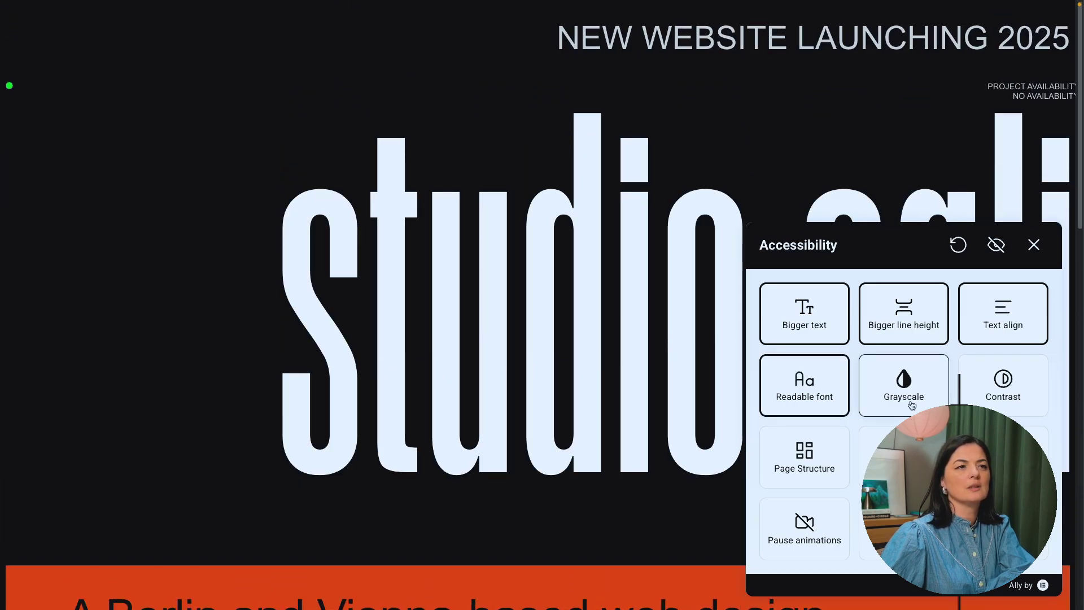
click(883, 409)
scroll(655, 442, down, 2)
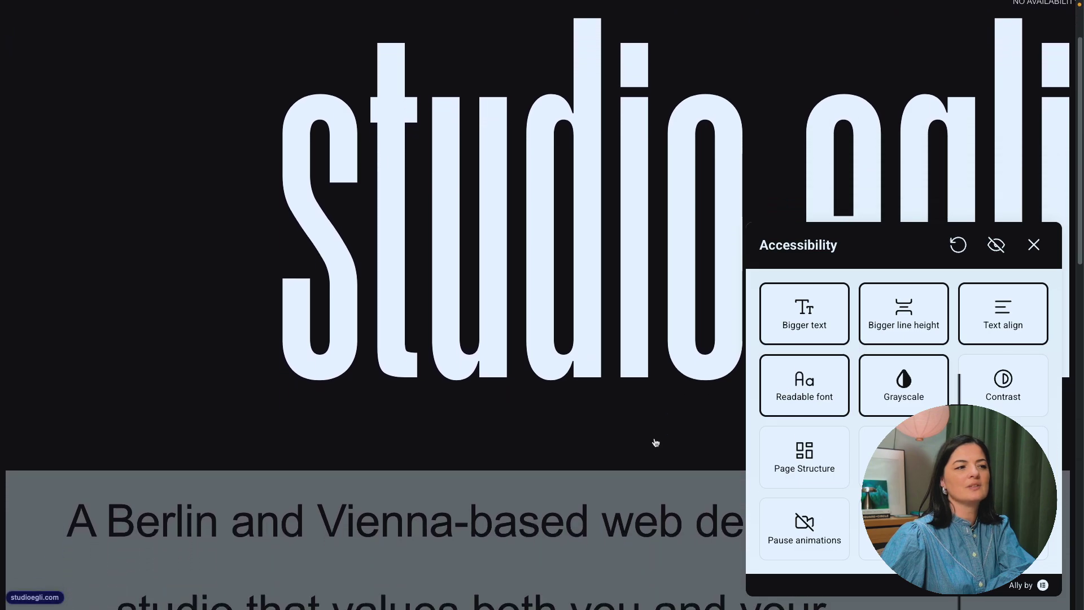
scroll(655, 443, down, 10)
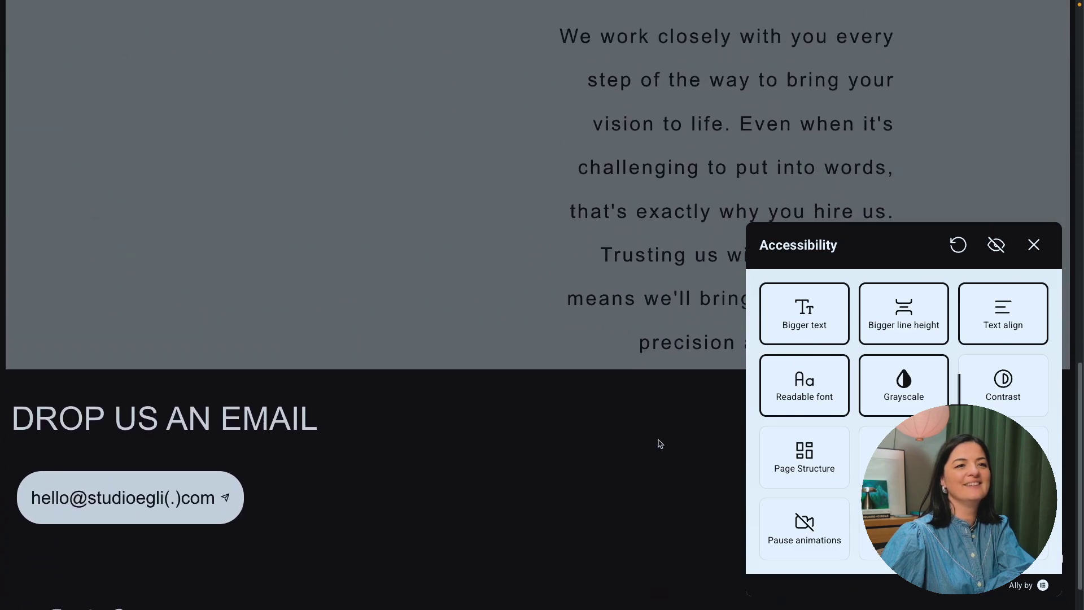
scroll(659, 443, up, 7)
Step: Cycle the Contrast setting through dark and light modes, ending on High contrast
click(900, 395)
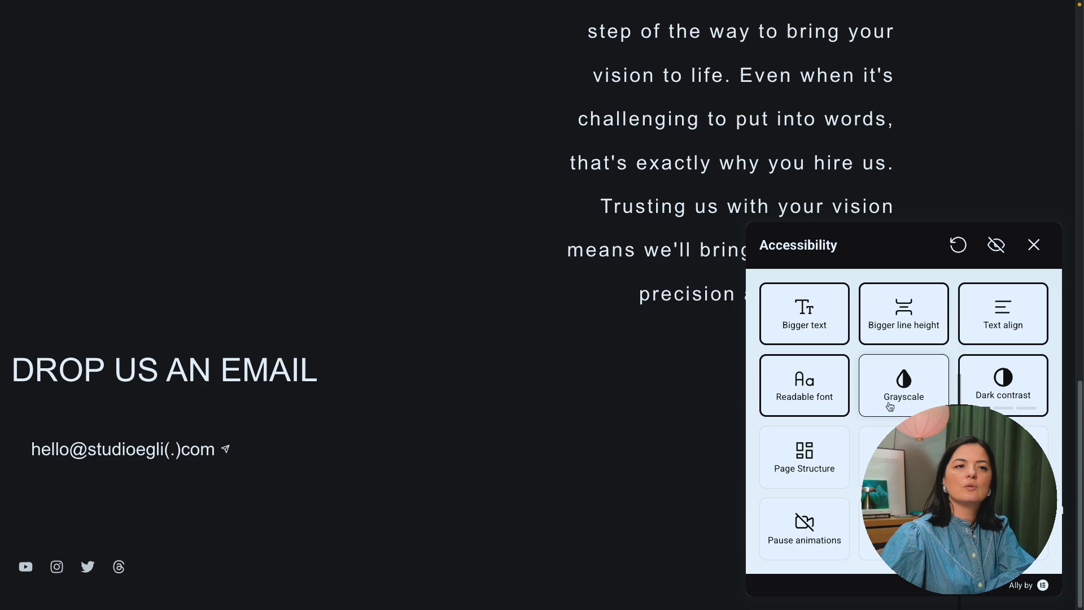
click(889, 409)
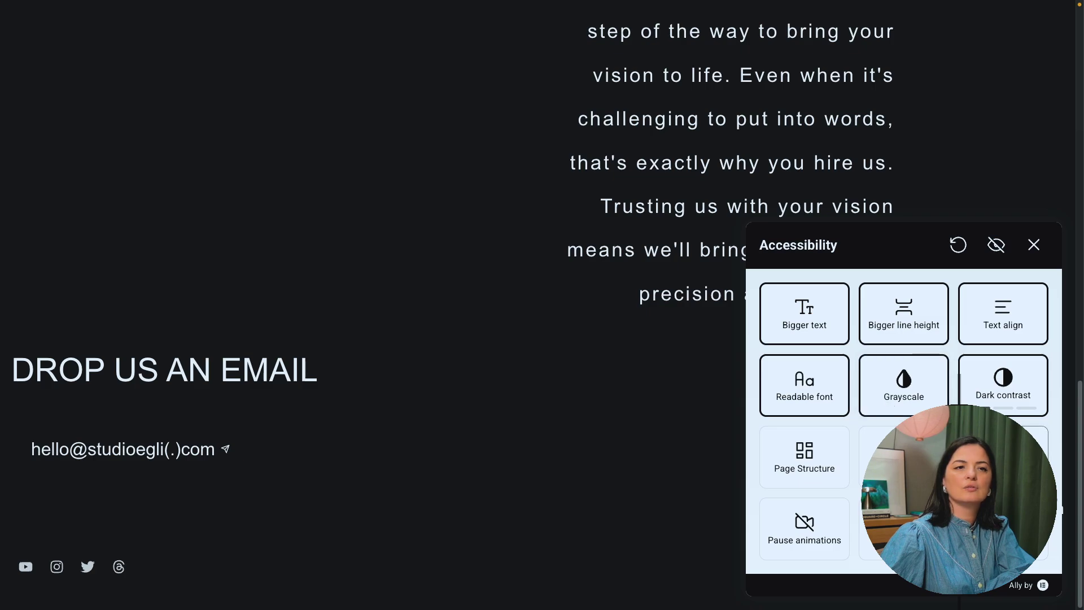
click(1004, 399)
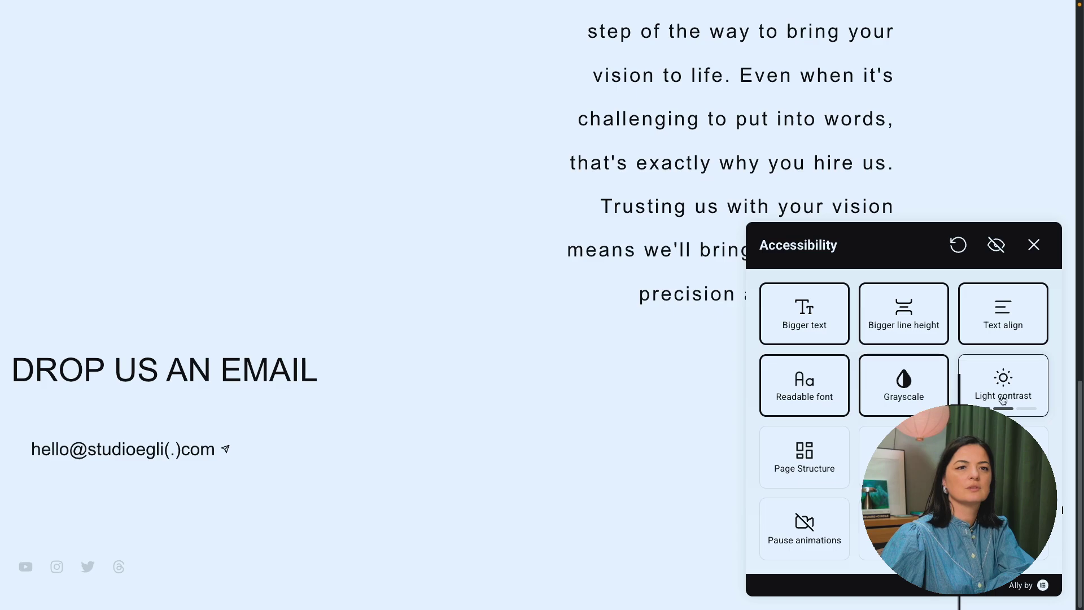
click(1001, 400)
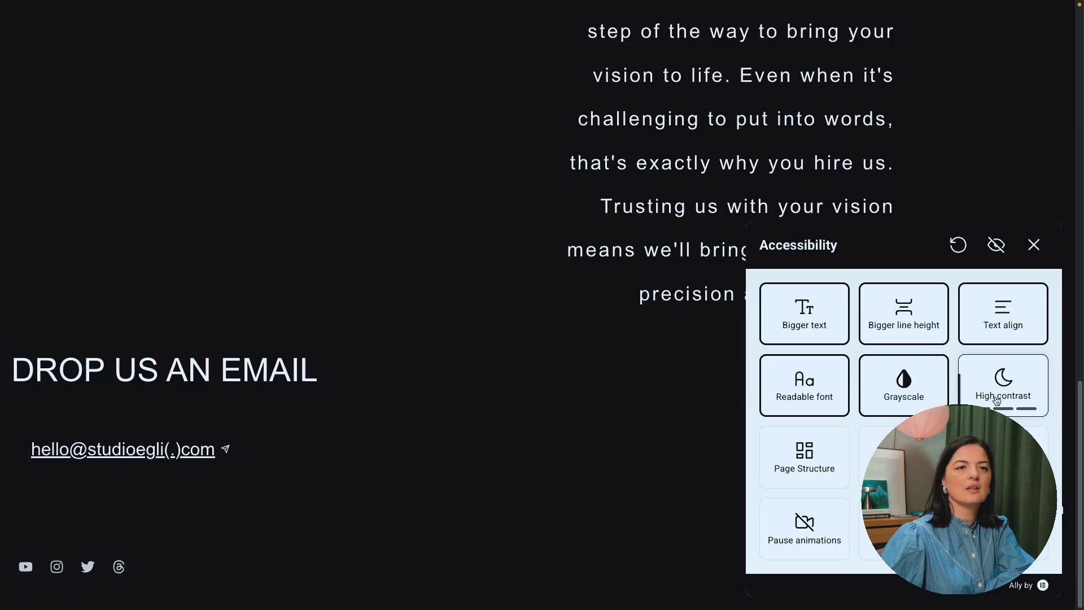
click(997, 400)
click(996, 400)
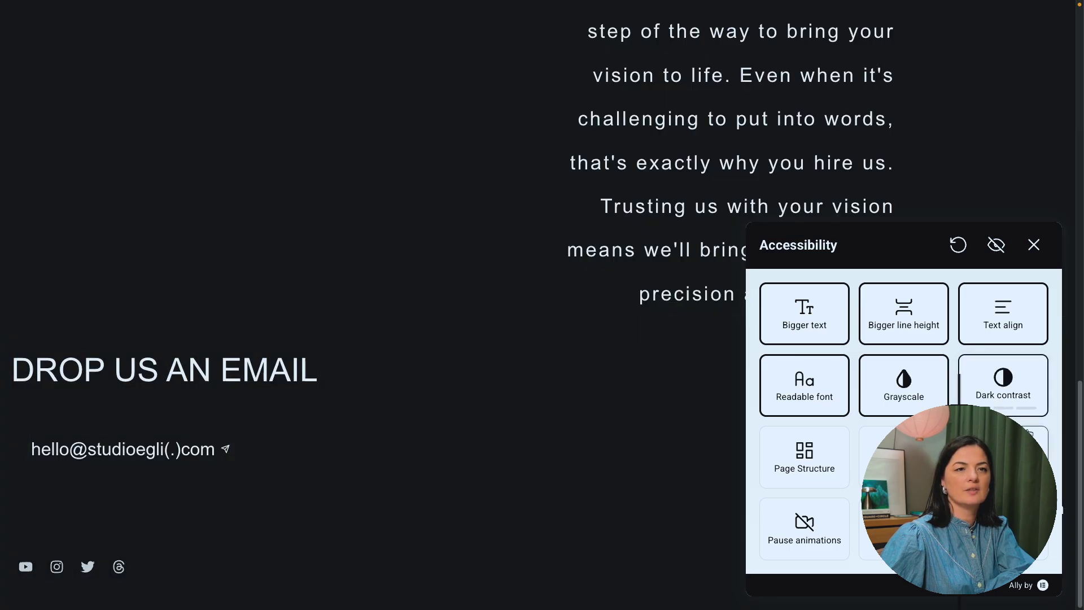
click(1012, 408)
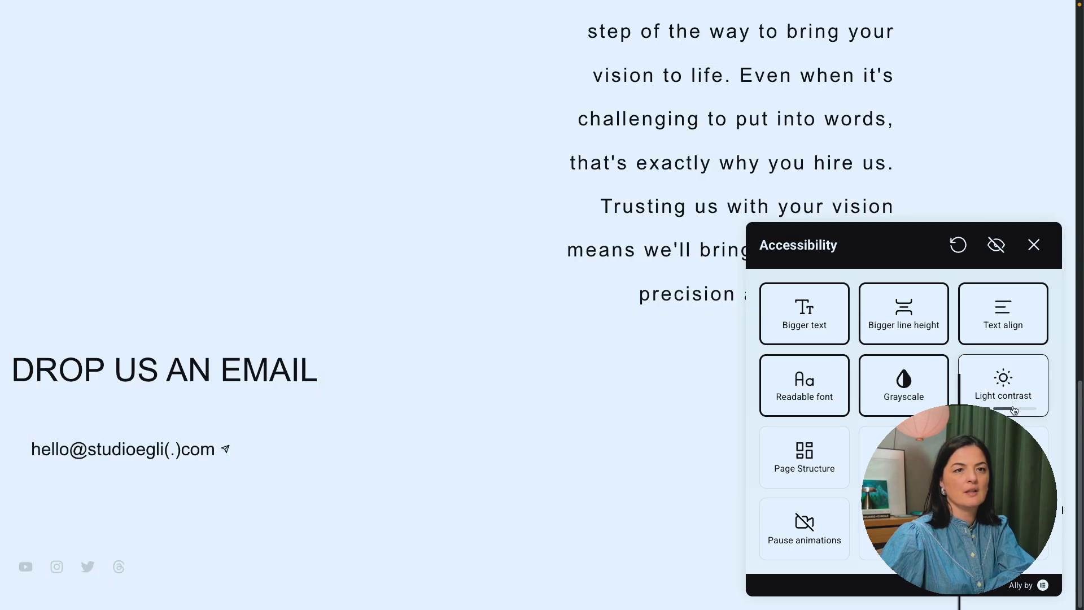
scroll(514, 403, up, 4)
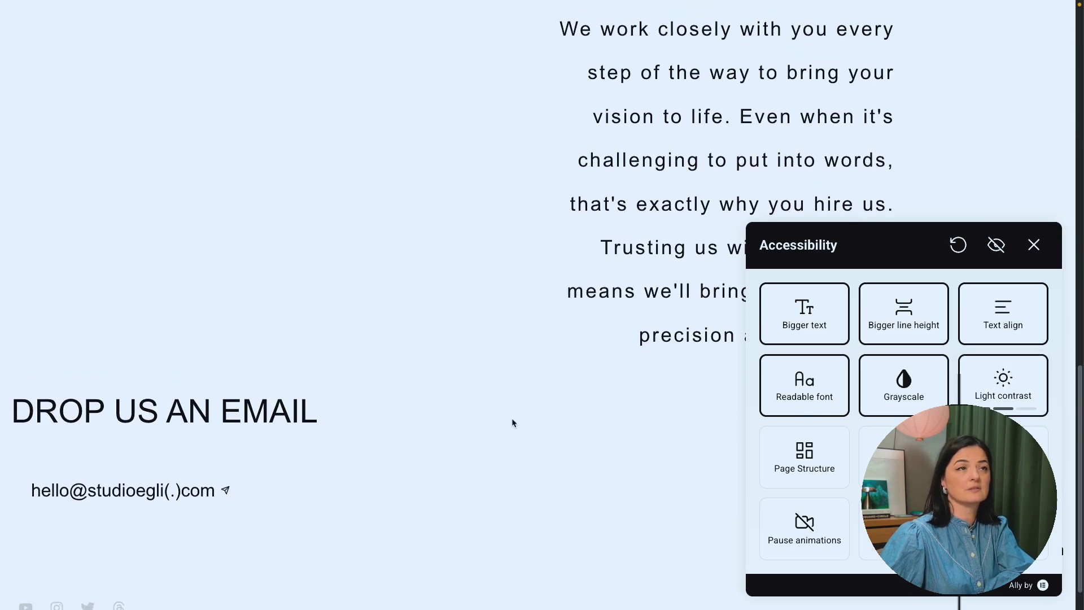
scroll(513, 424, up, 8)
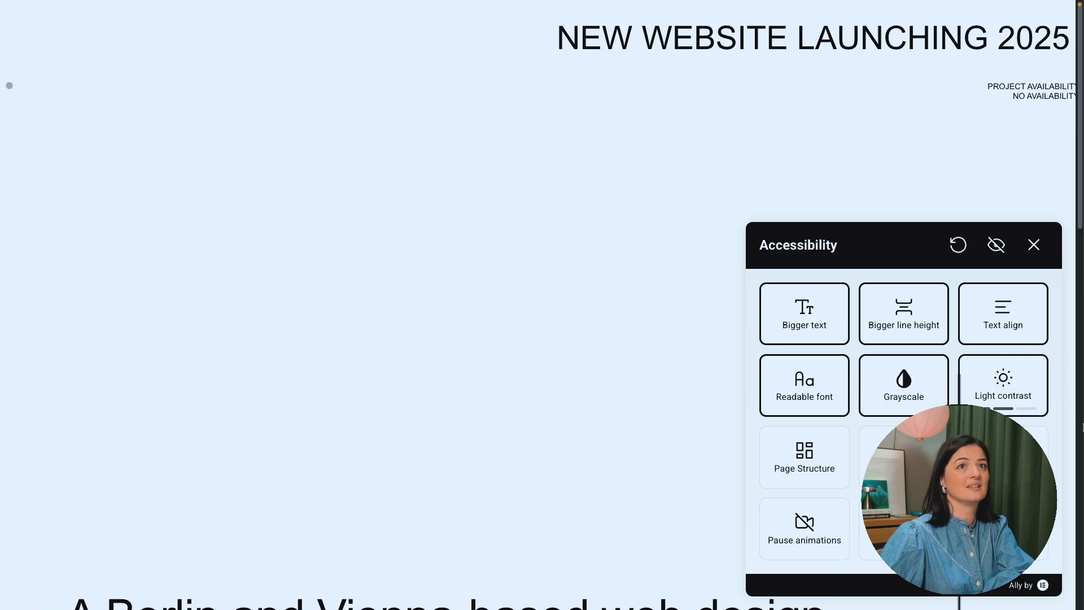
click(1009, 382)
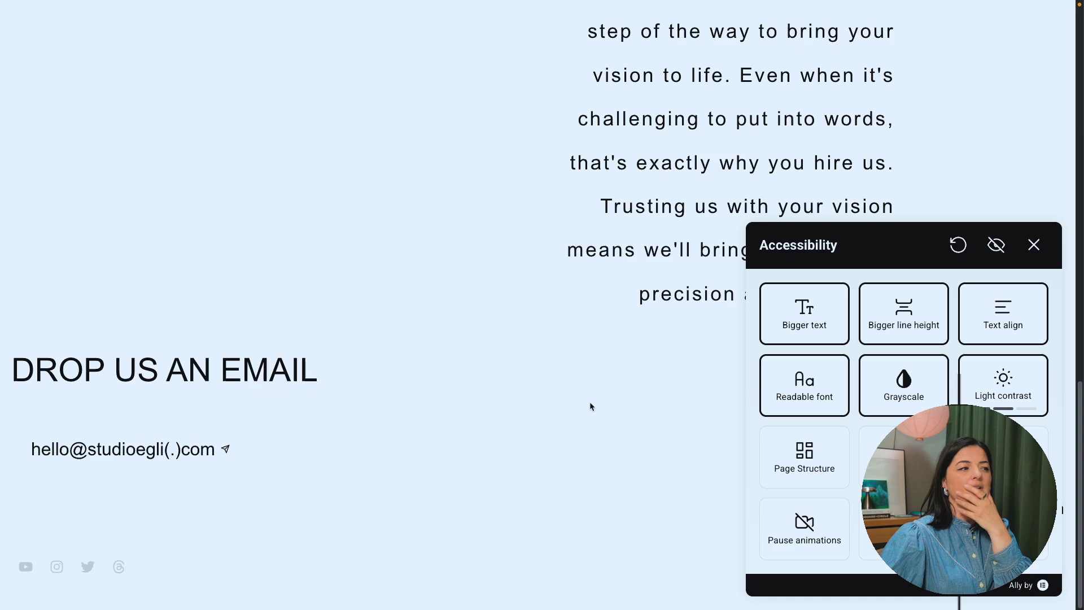
scroll(590, 401, up, 8)
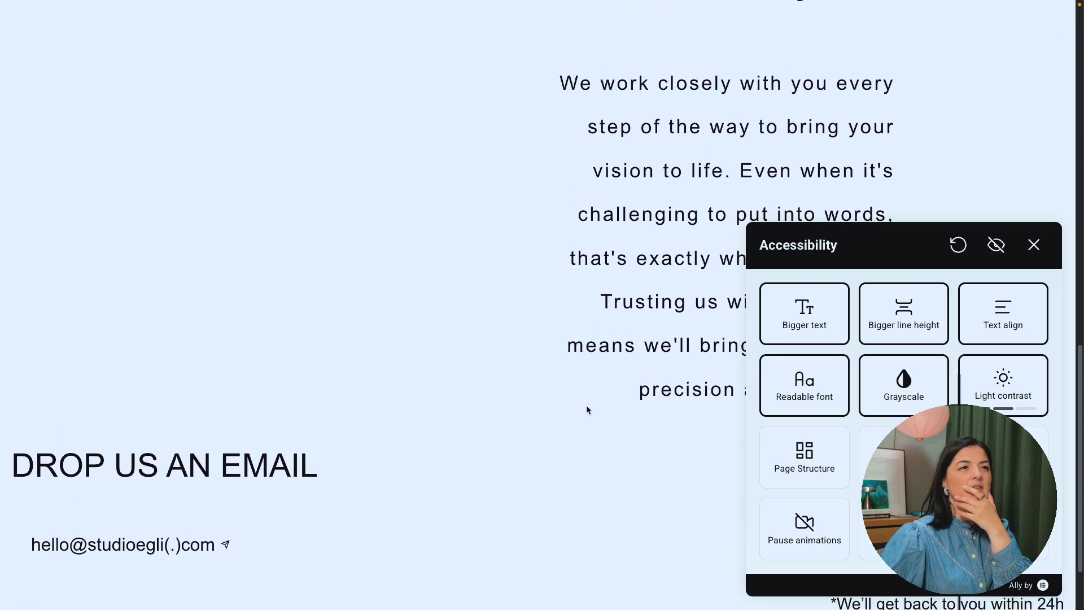
scroll(586, 408, up, 8)
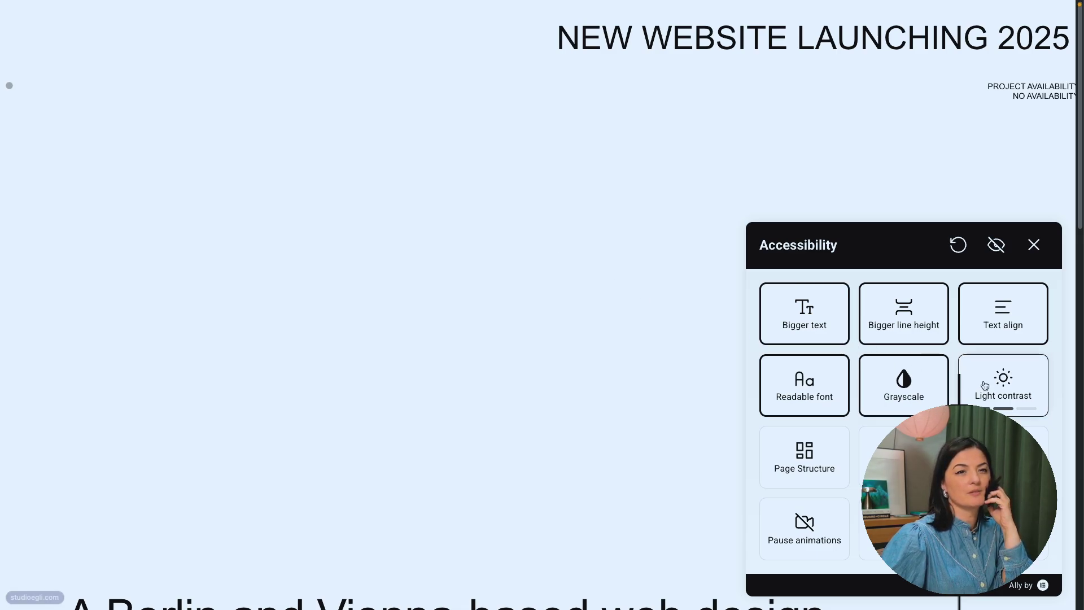
click(970, 395)
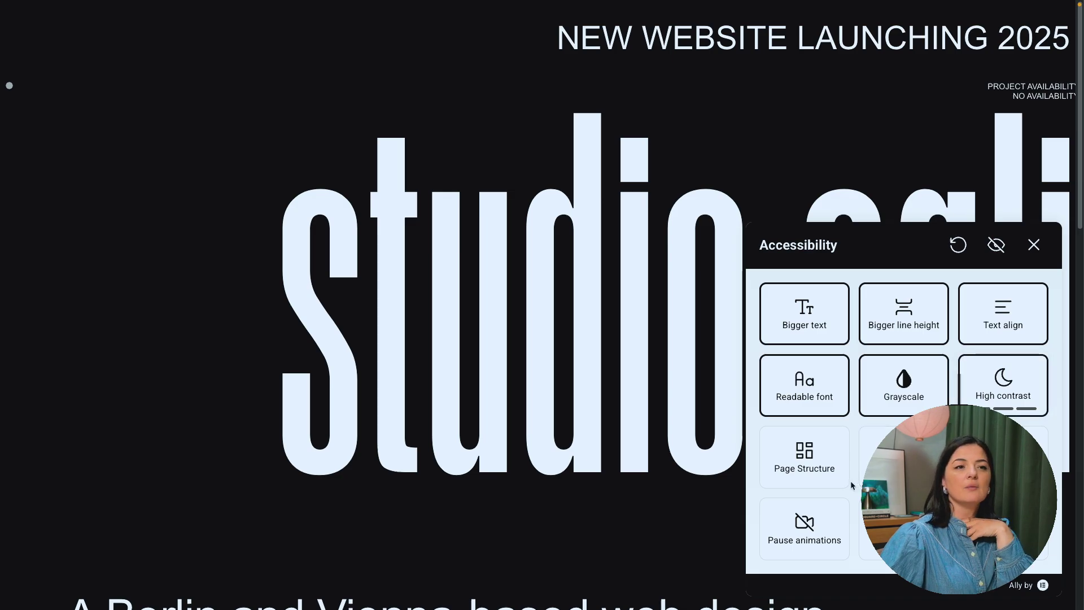
Step: Reset the Ally settings so the page returns to its original look
click(809, 324)
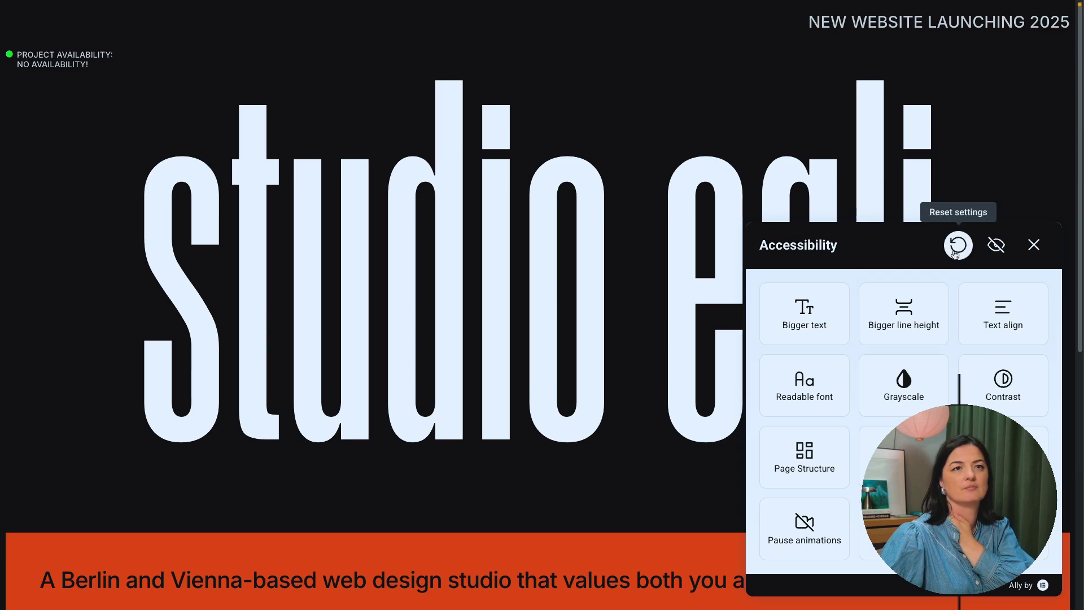
scroll(503, 431, down, 3)
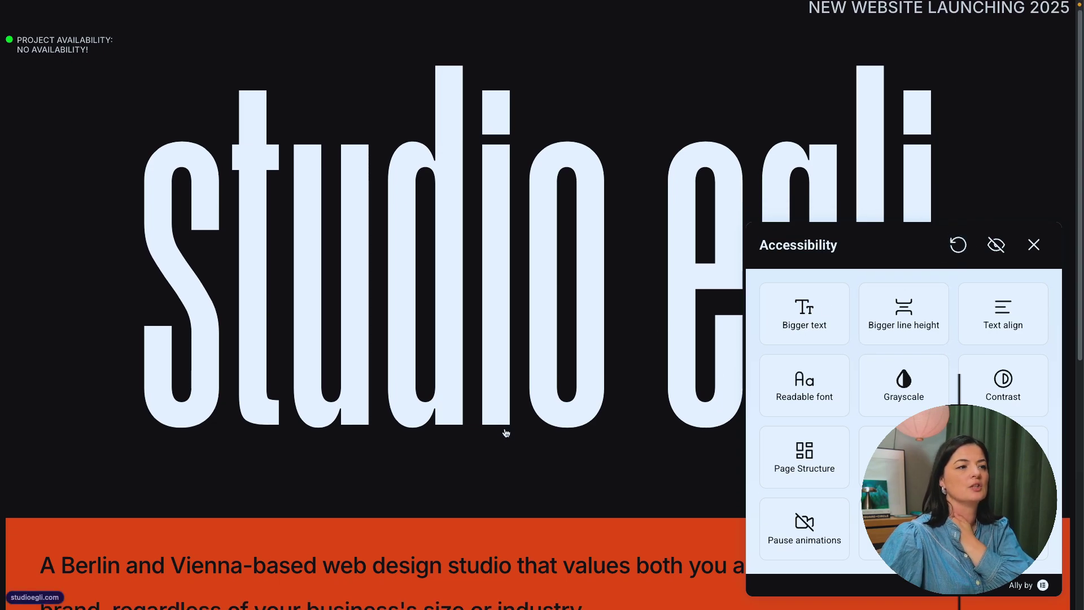
scroll(514, 439, down, 5)
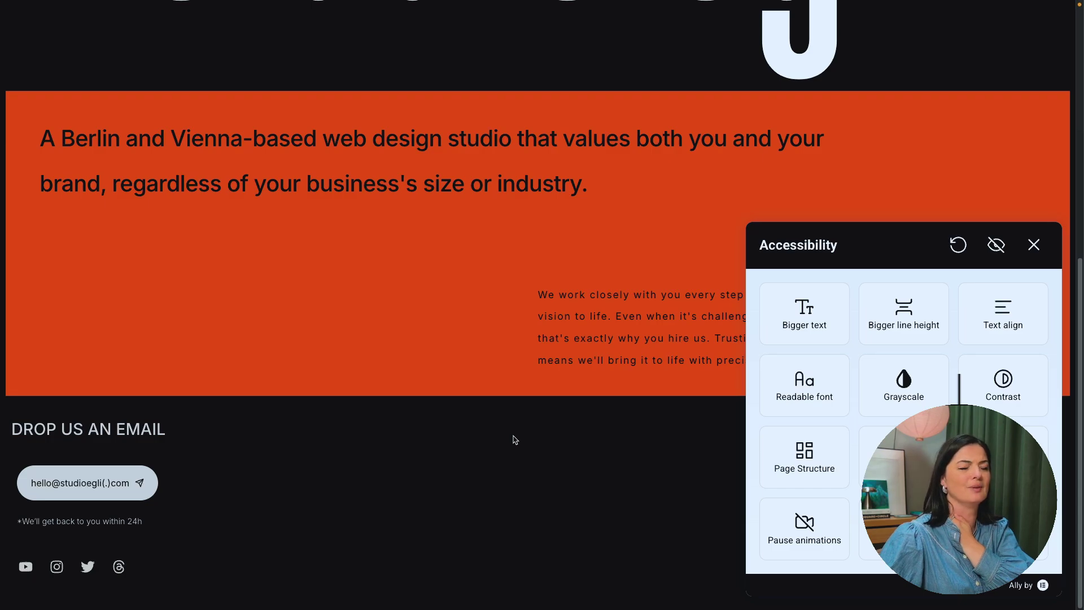
Step: Select lines of the orange banner text and turn on the reading mask
drag(555, 316, 574, 341)
click(668, 444)
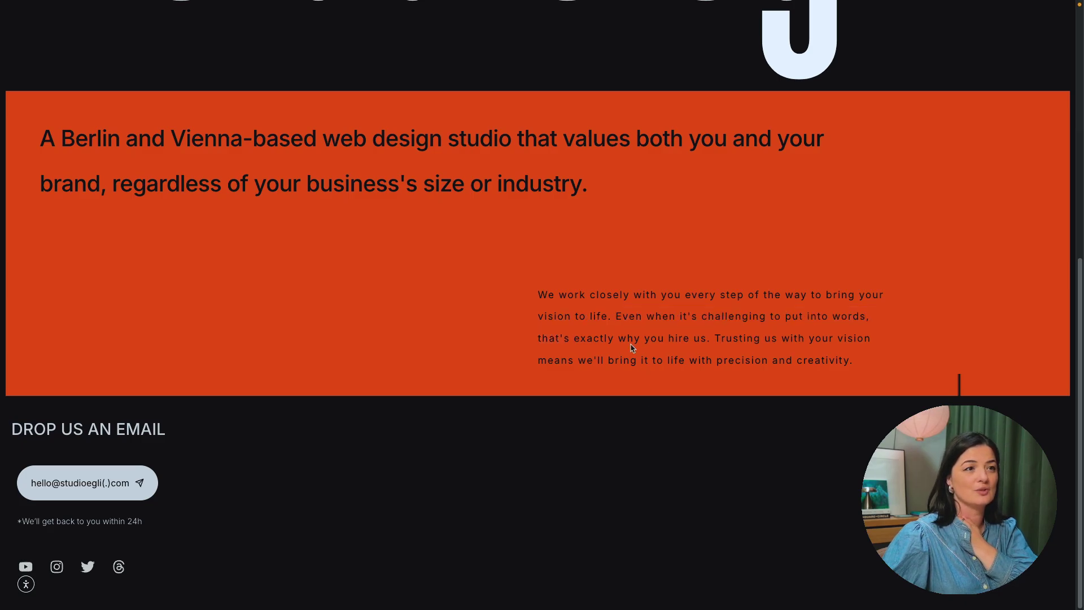
drag(631, 345, 654, 362)
click(26, 584)
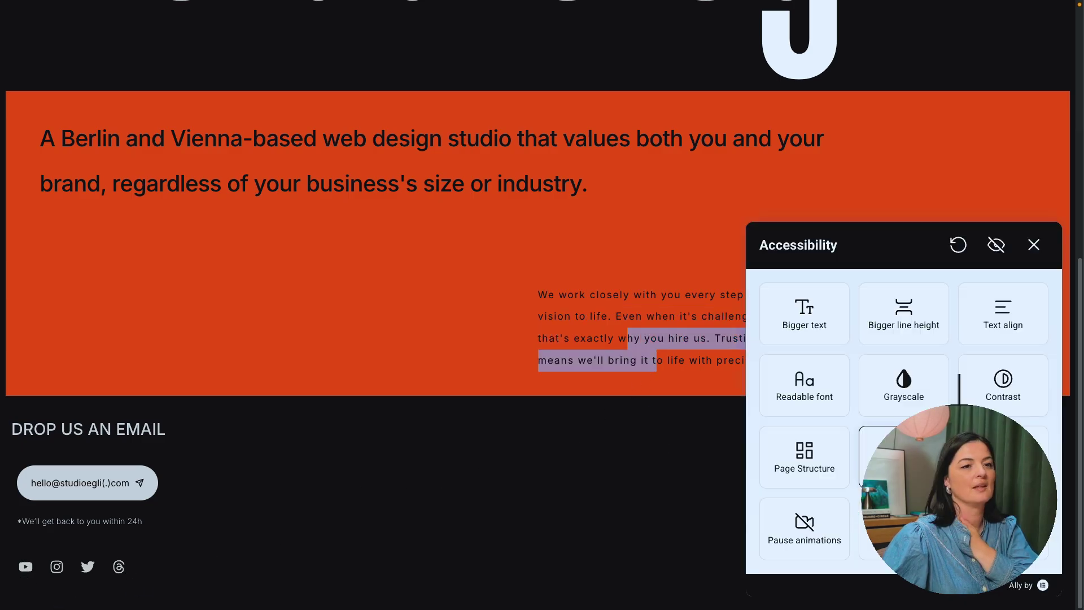
click(898, 457)
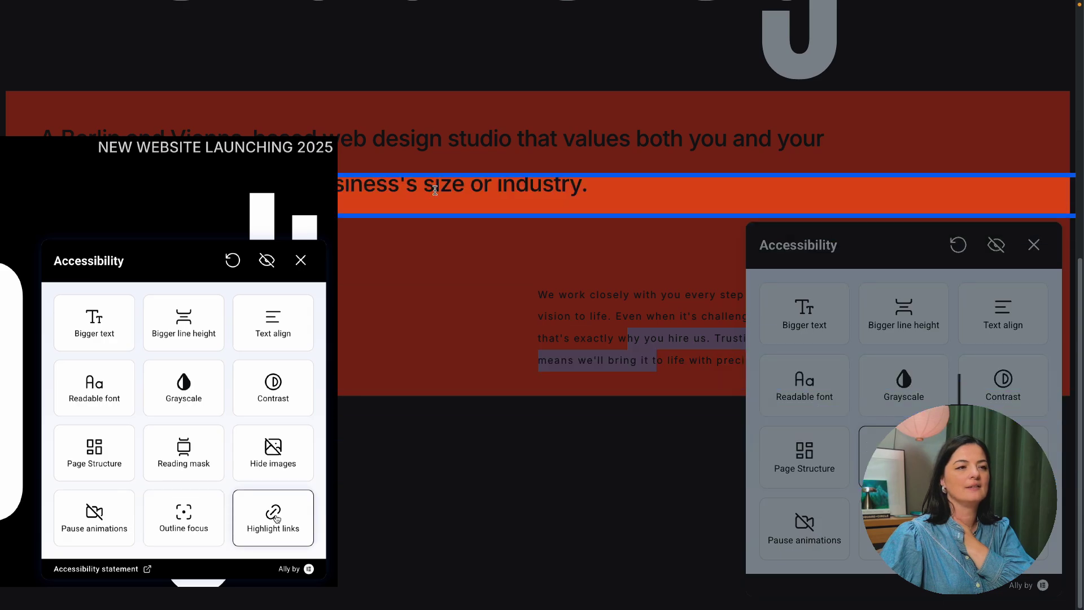
click(903, 455)
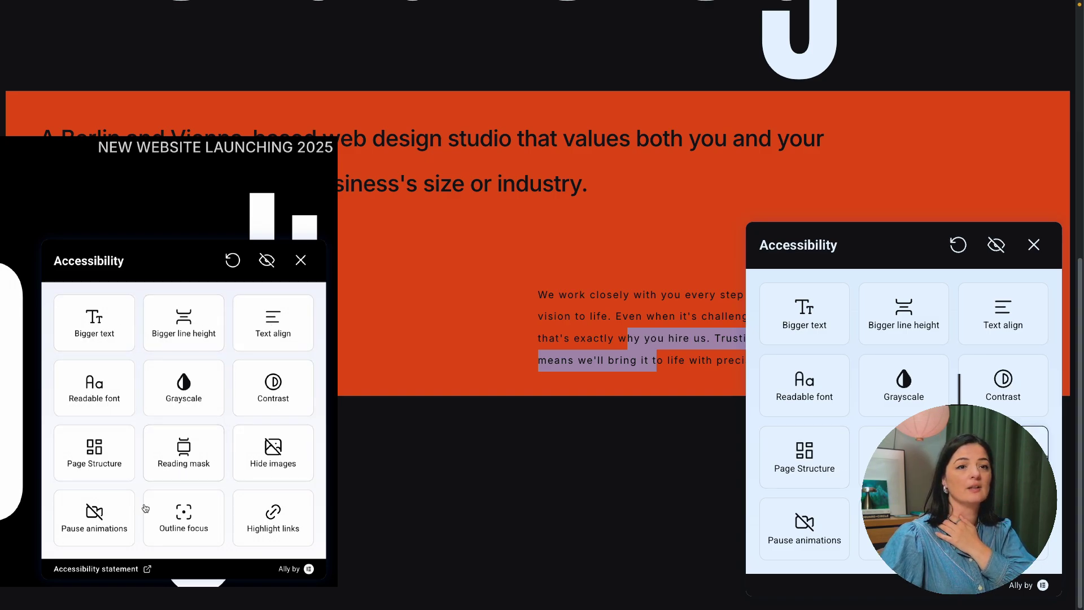
scroll(678, 421, up, 8)
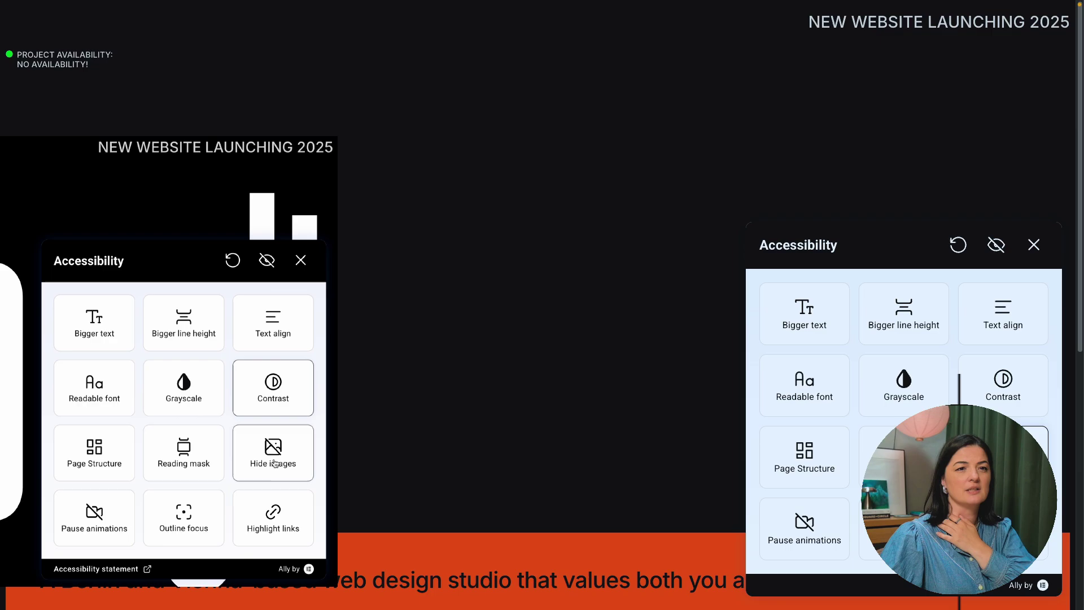
scroll(564, 416, down, 5)
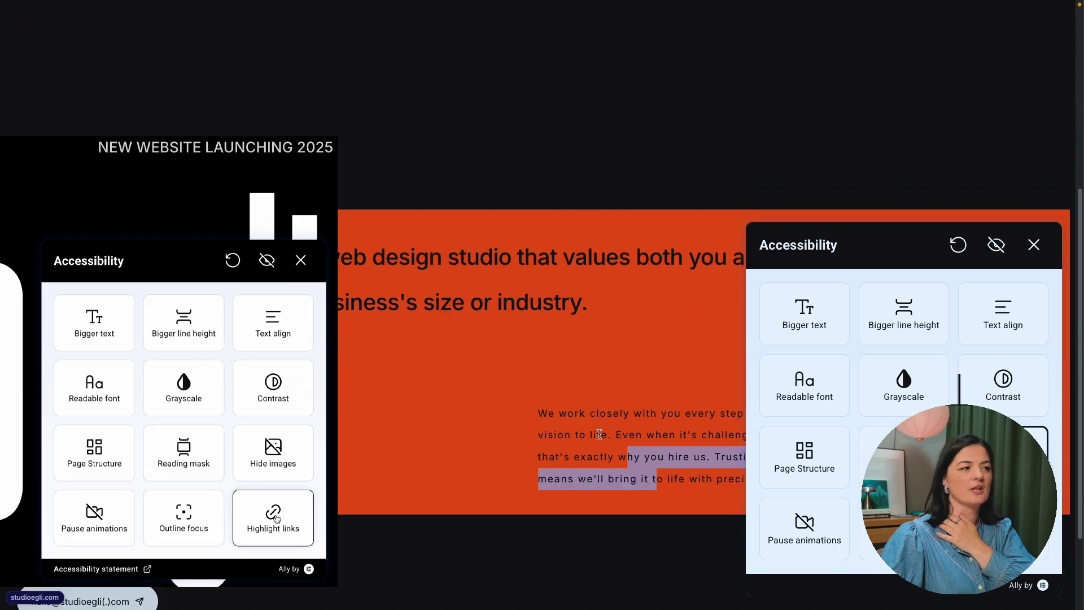
scroll(599, 434, down, 3)
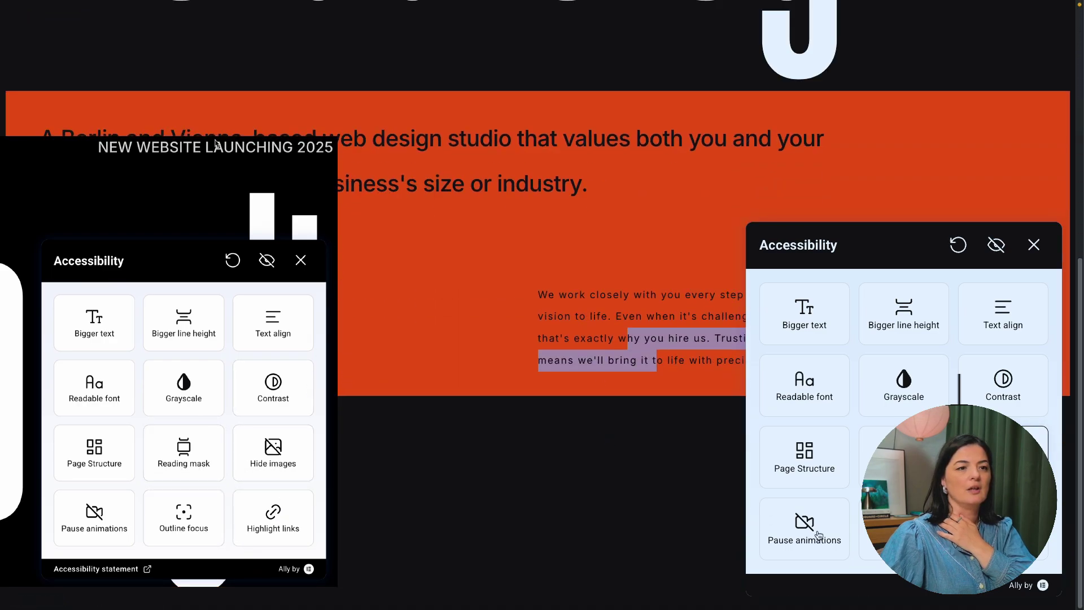
key(Tab)
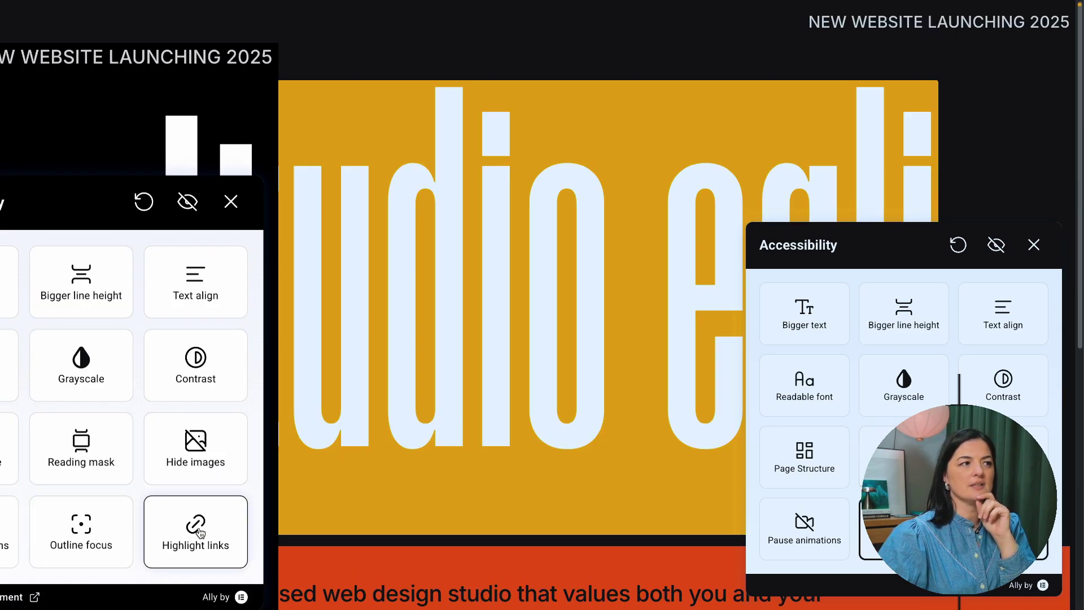
scroll(199, 532, down, 5)
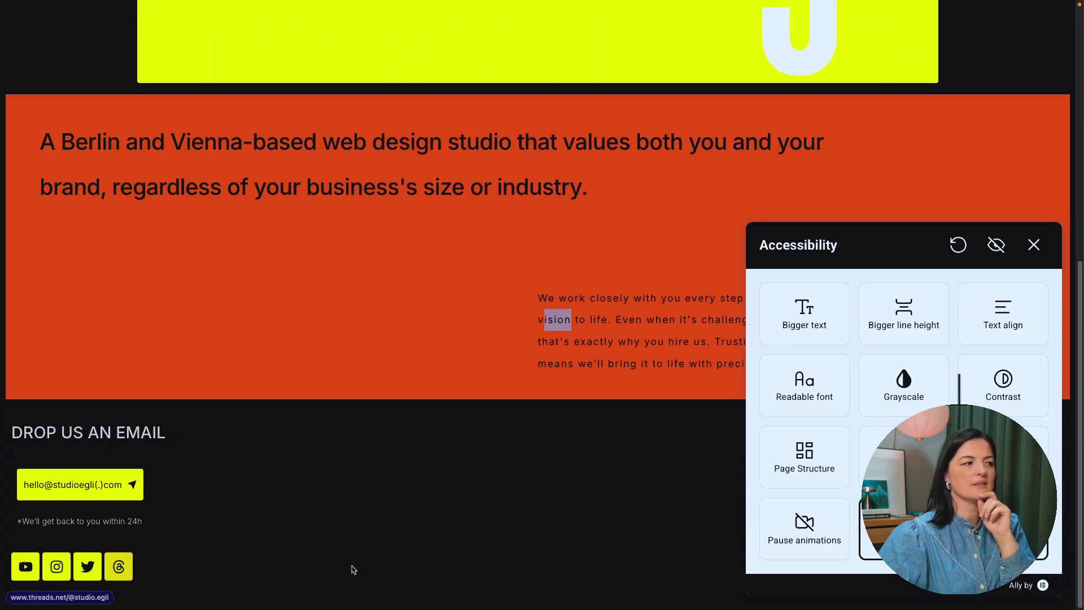
click(902, 410)
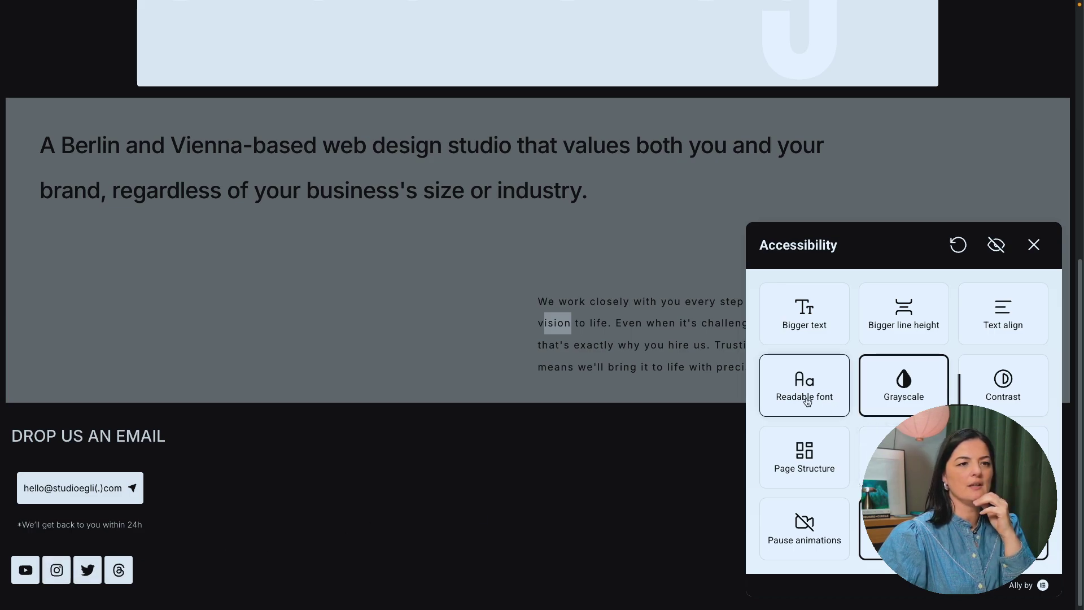
click(993, 405)
click(994, 398)
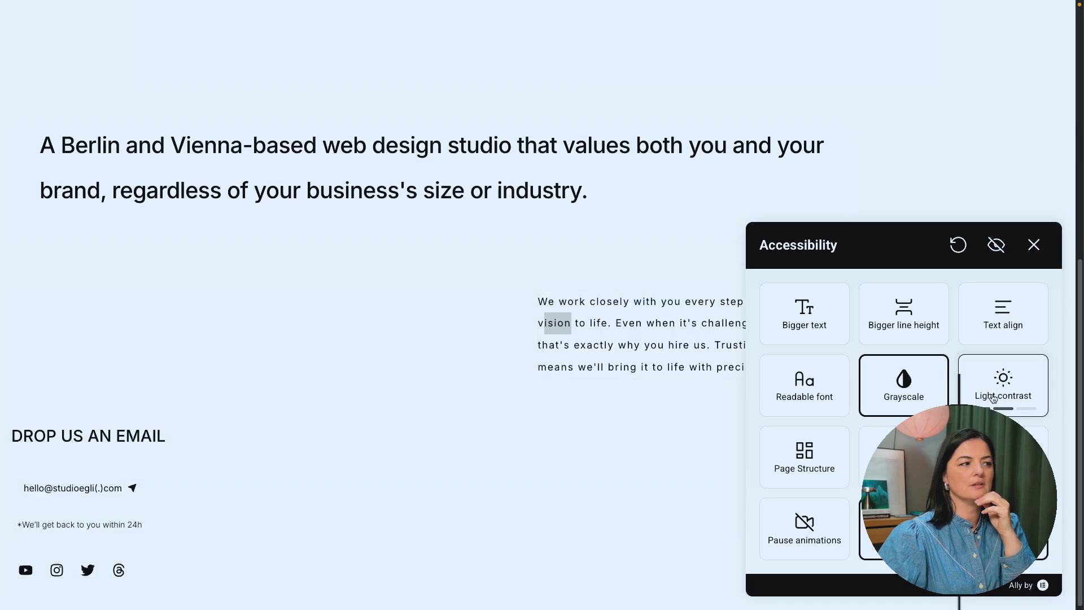
click(992, 395)
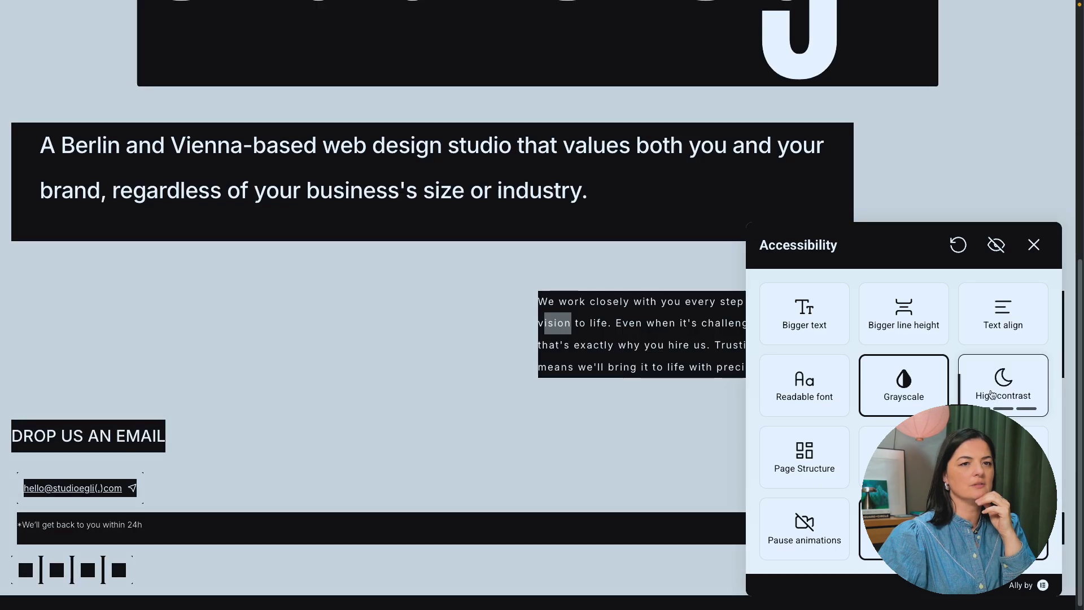
scroll(574, 431, up, 3)
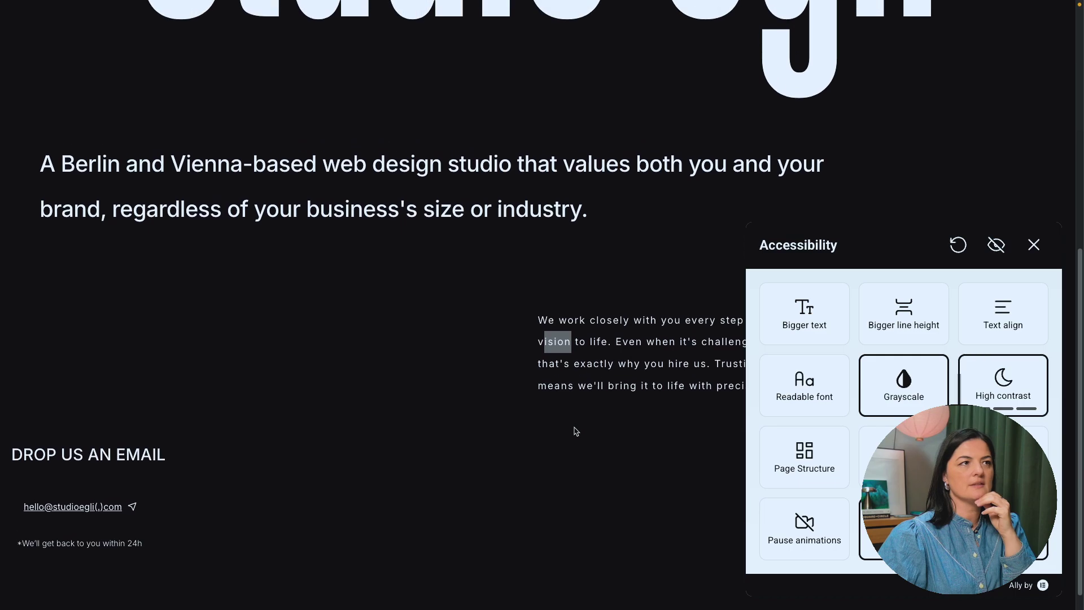
scroll(775, 171, up, 5)
click(1002, 395)
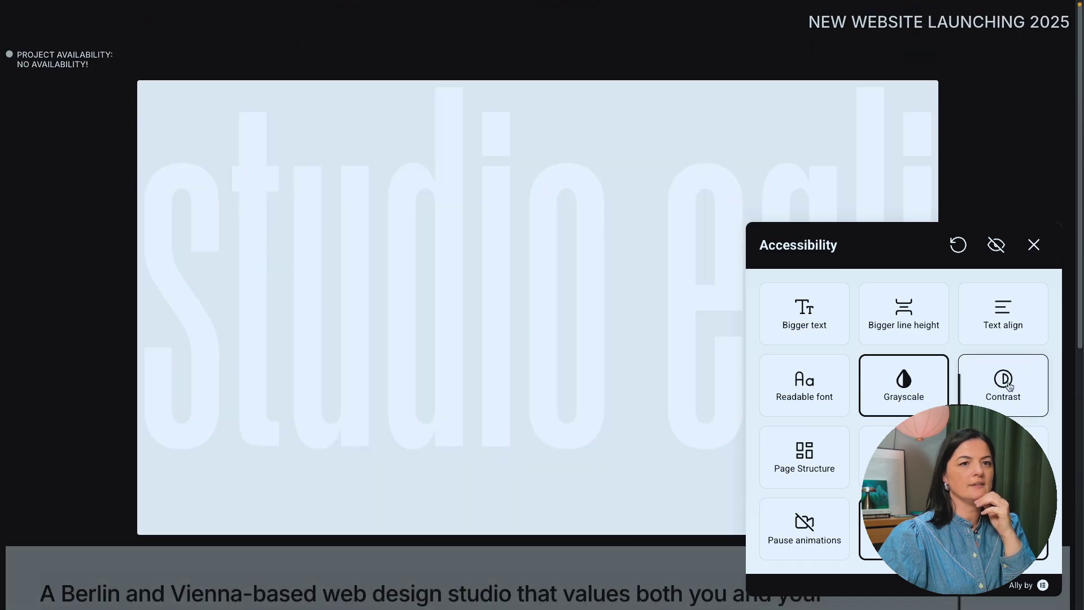
click(1002, 395)
click(1003, 395)
click(1003, 395)
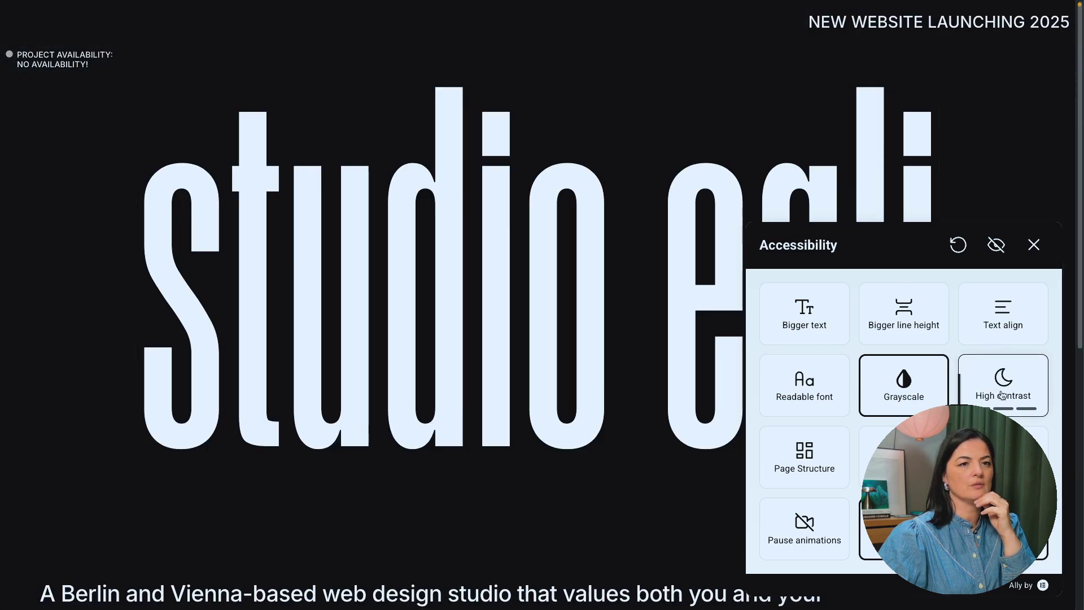
click(1002, 394)
click(1002, 394)
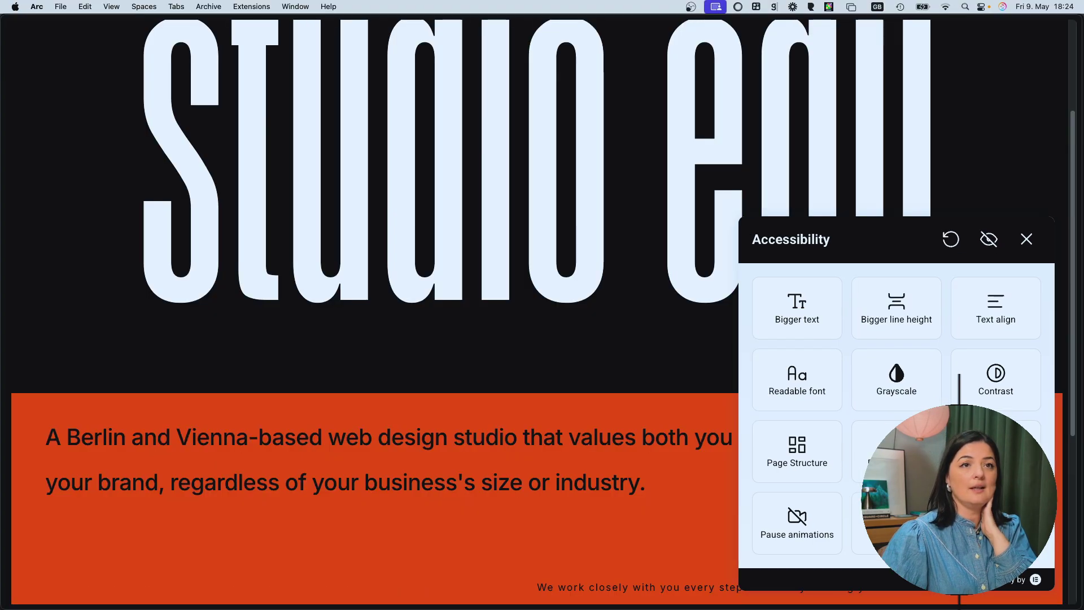
scroll(373, 497, down, 1)
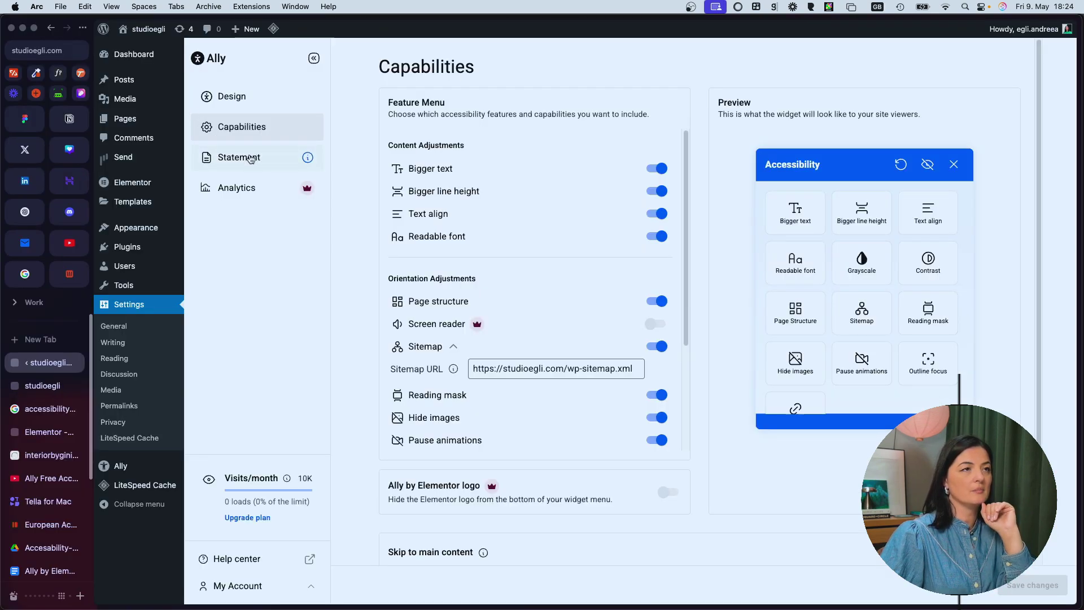
Step: Start the statement generator with 'Yes, I need one' and enter company name 'studio egli'
click(250, 158)
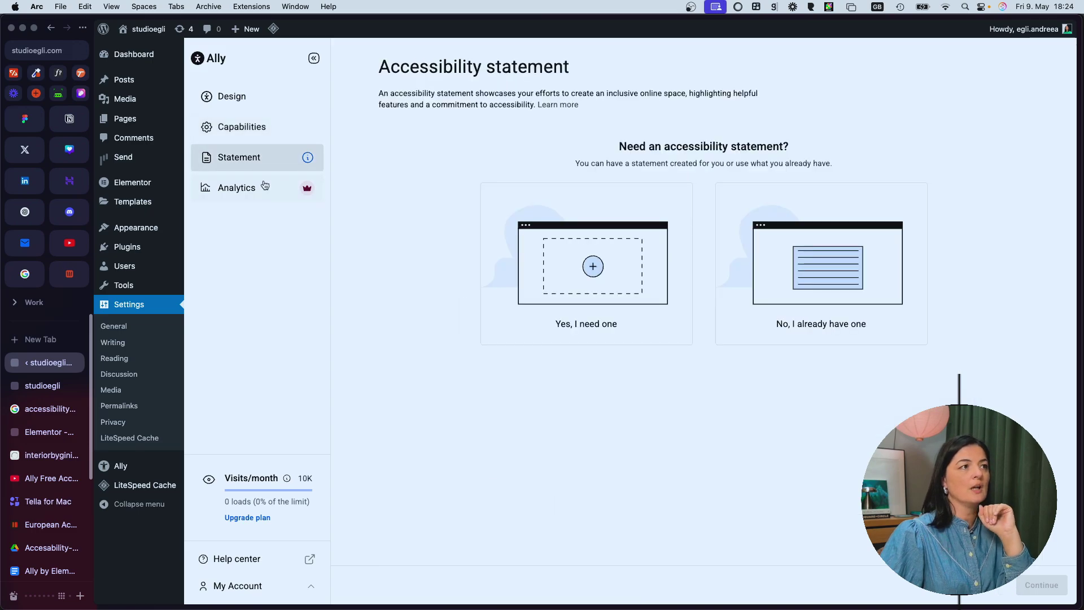
click(575, 328)
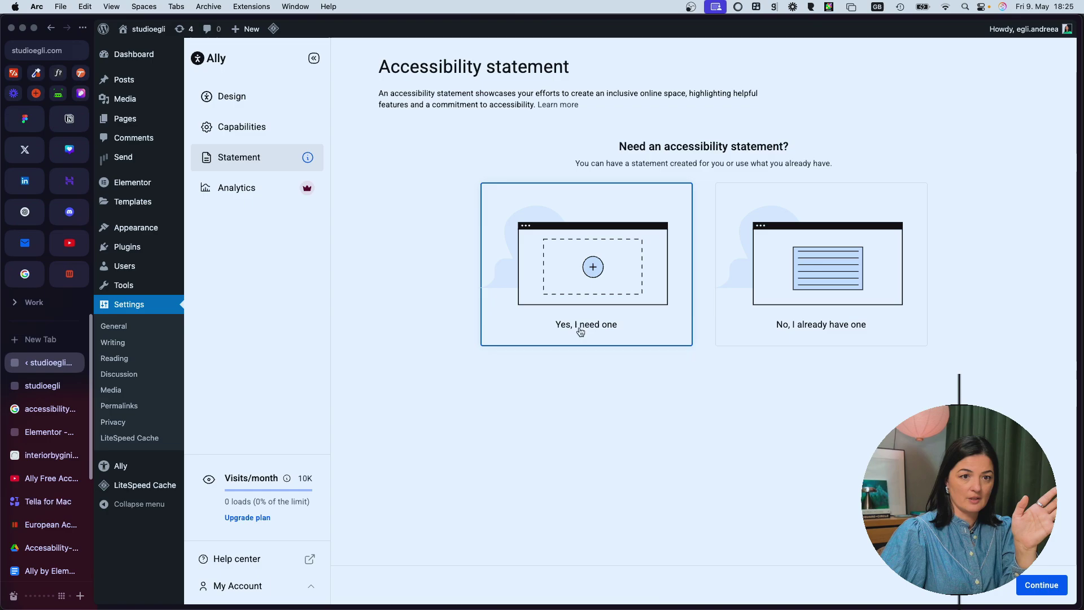
click(1037, 587)
click(413, 197)
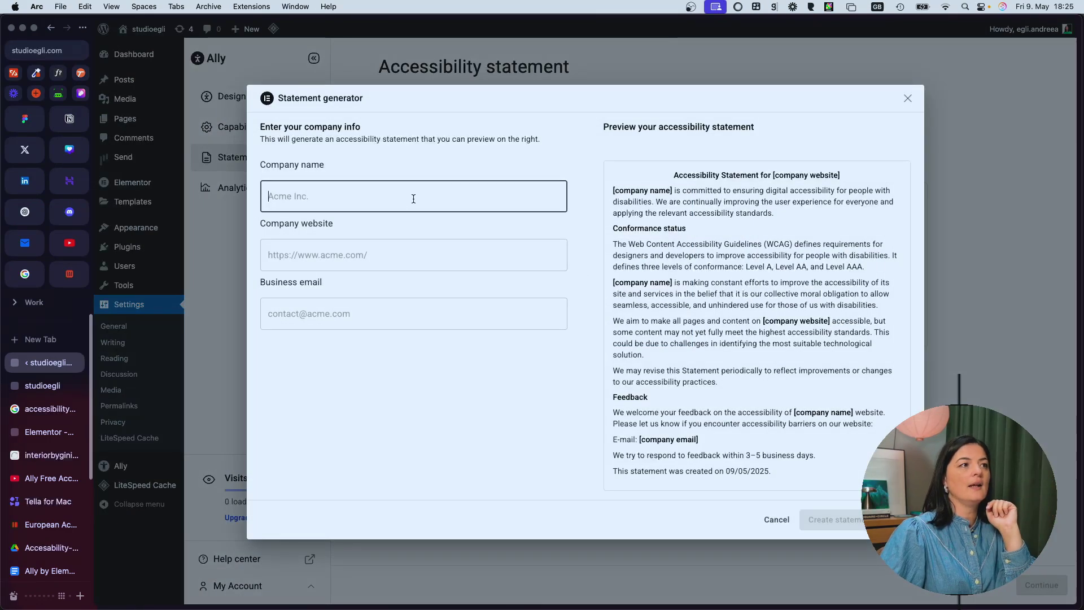
text(studio egli)
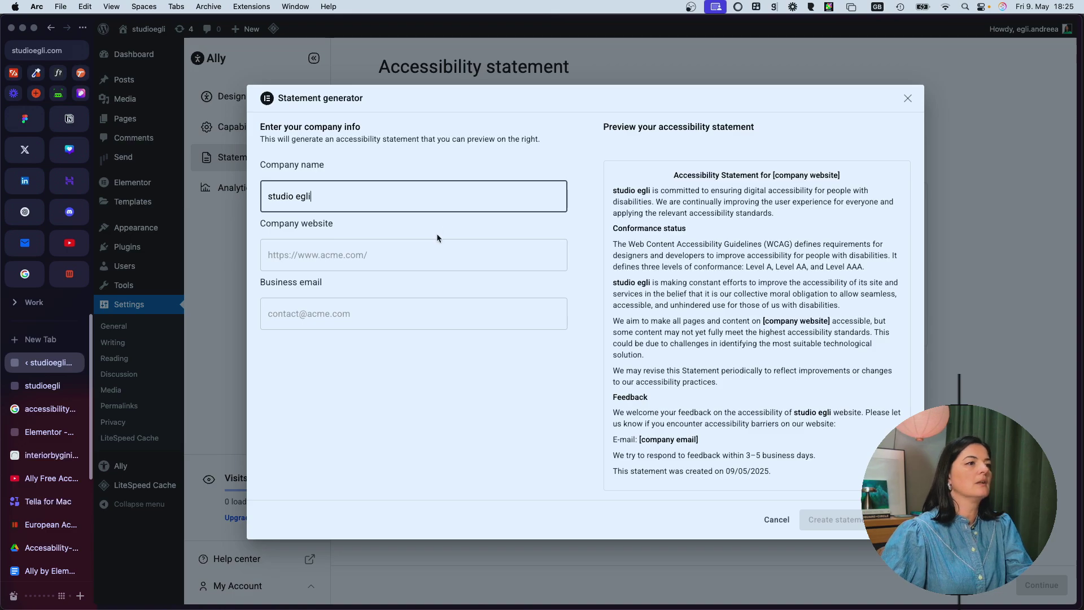
click(425, 249)
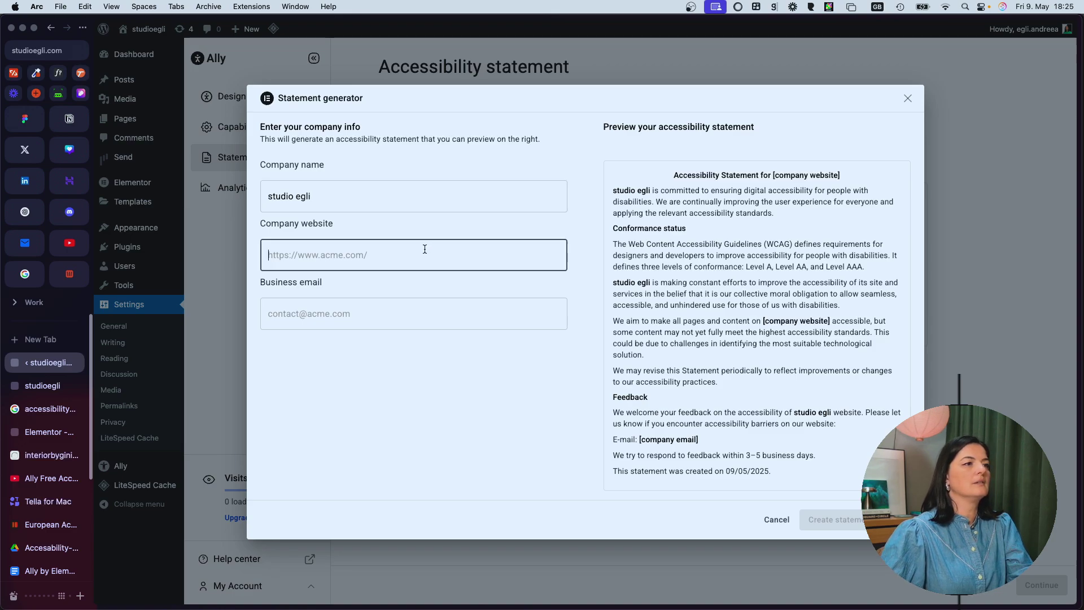
right_click(43, 386)
click(285, 291)
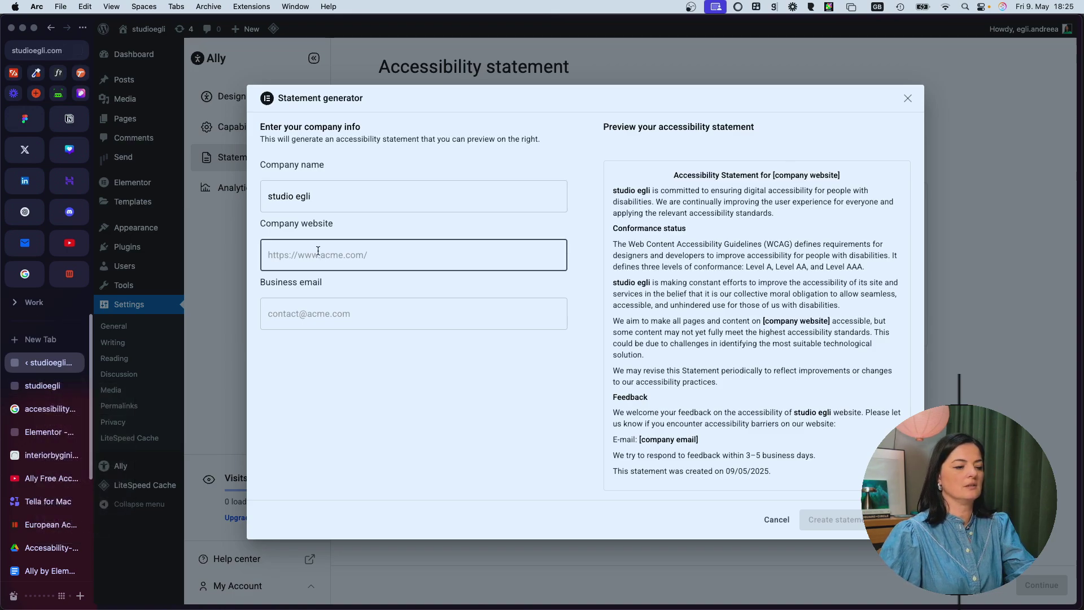
text(https://studioegli.com/)
click(334, 319)
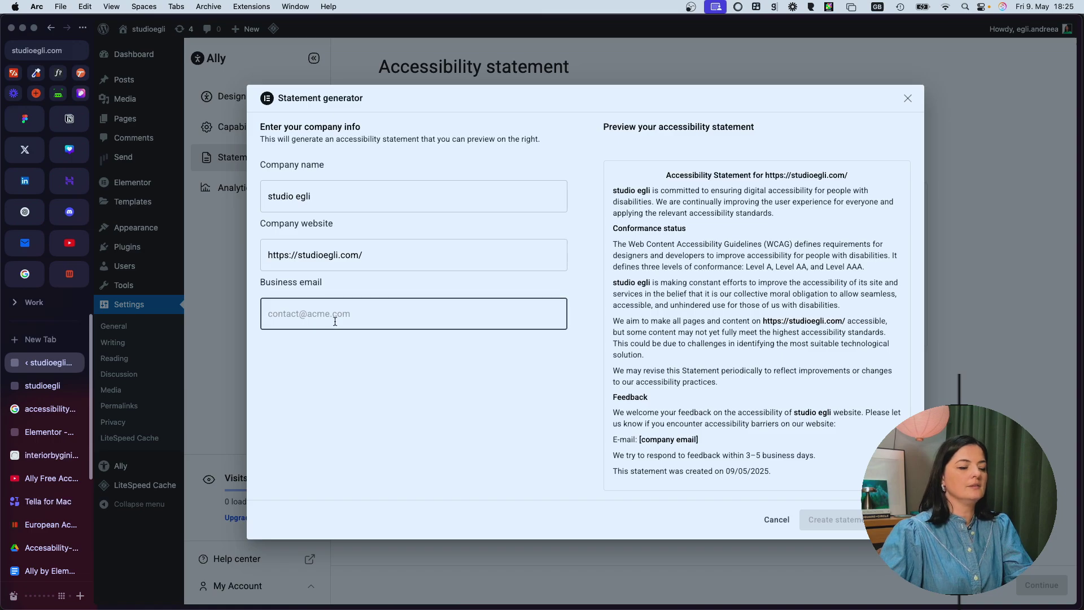
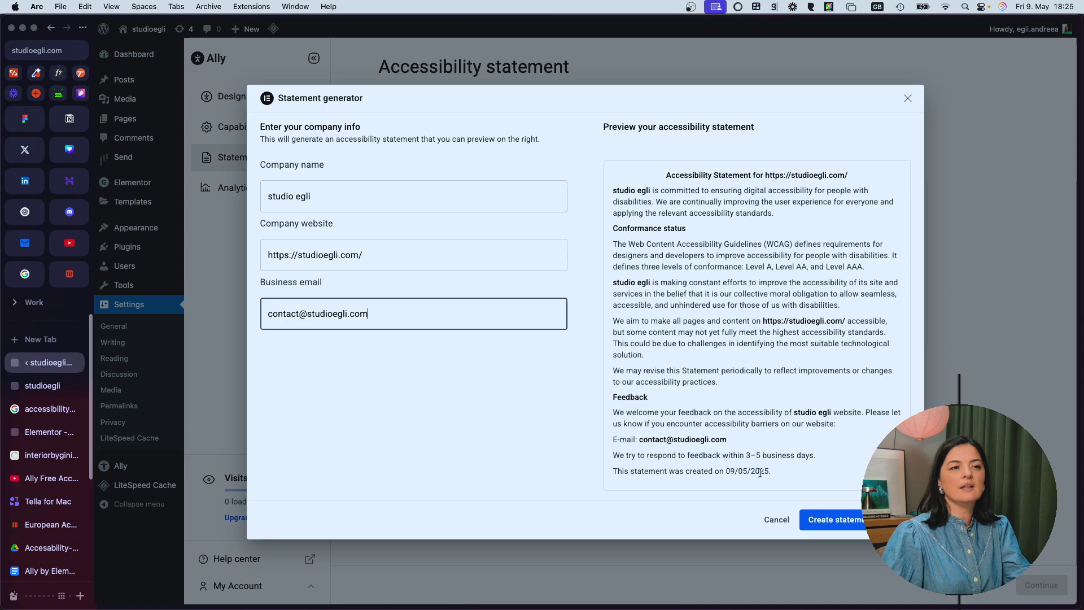
drag(732, 471, 763, 475)
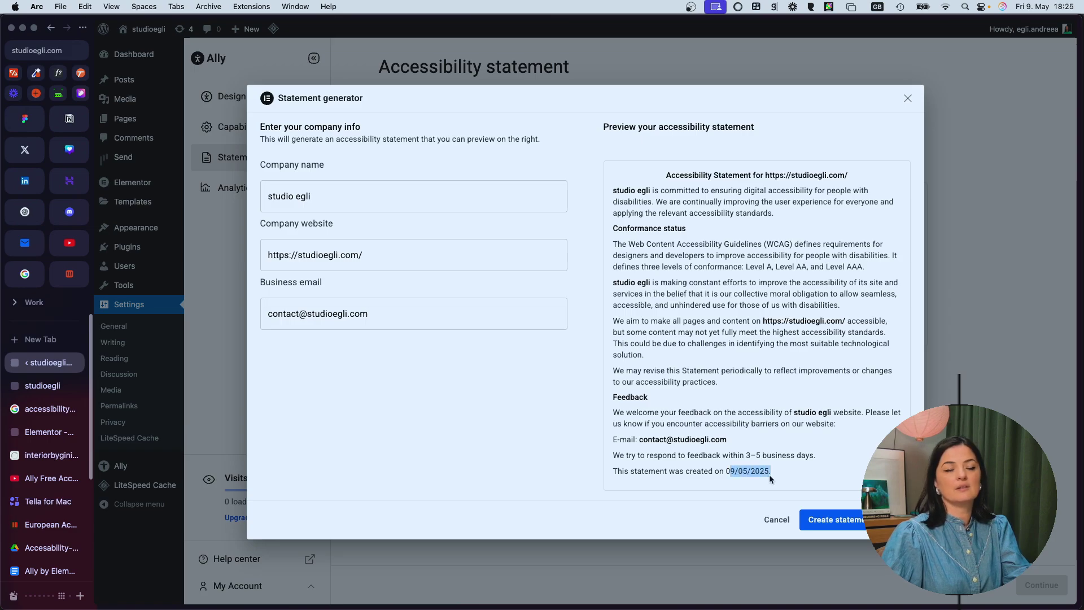
click(775, 478)
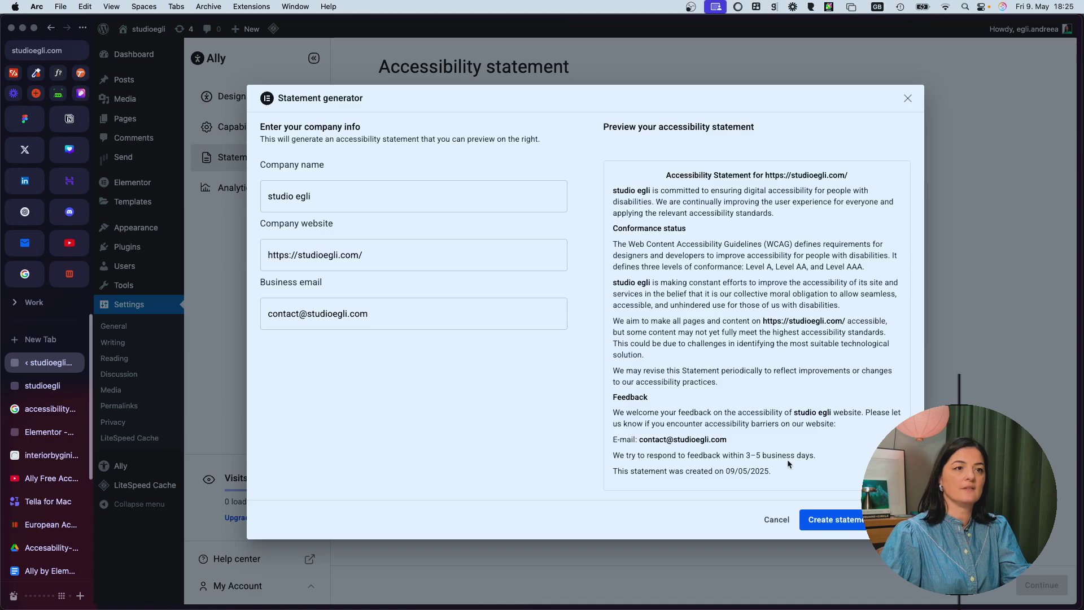
Step: Create the statement page, keep its link visible in the widget, and save changes
click(849, 527)
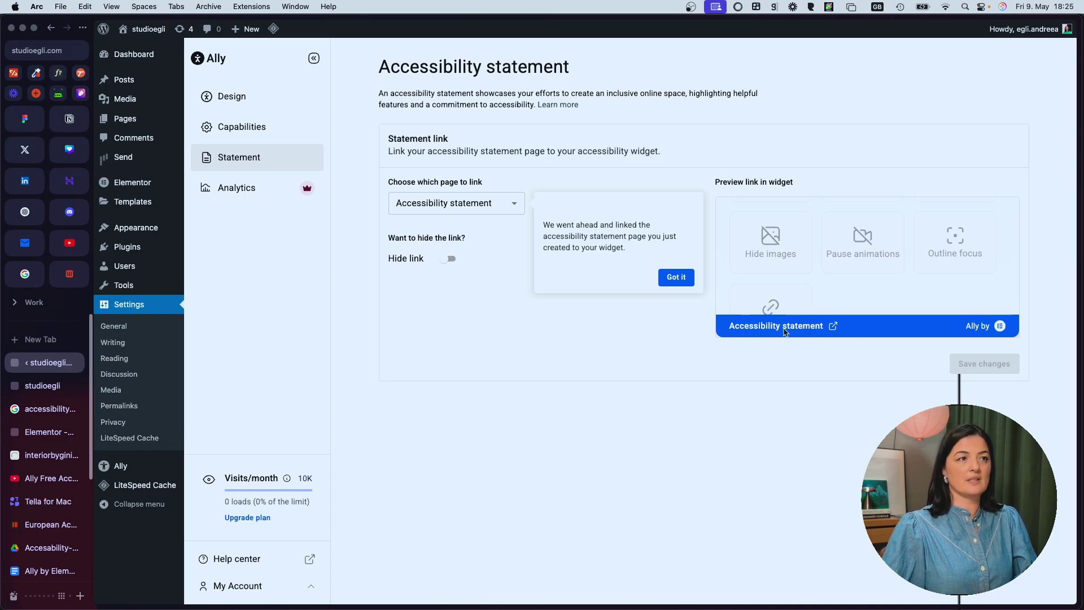
click(450, 260)
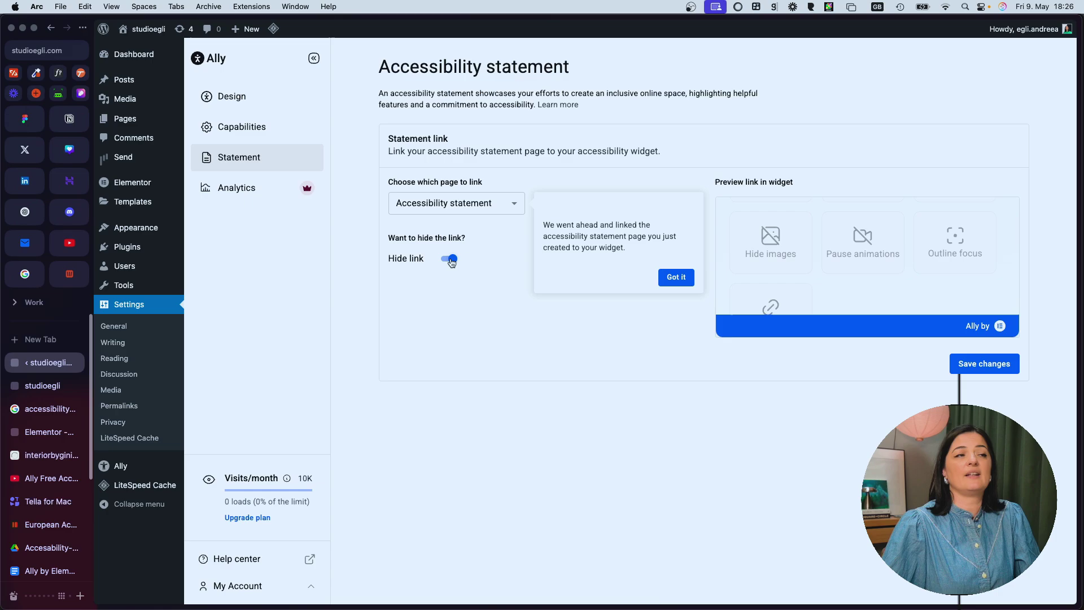
click(452, 260)
click(984, 368)
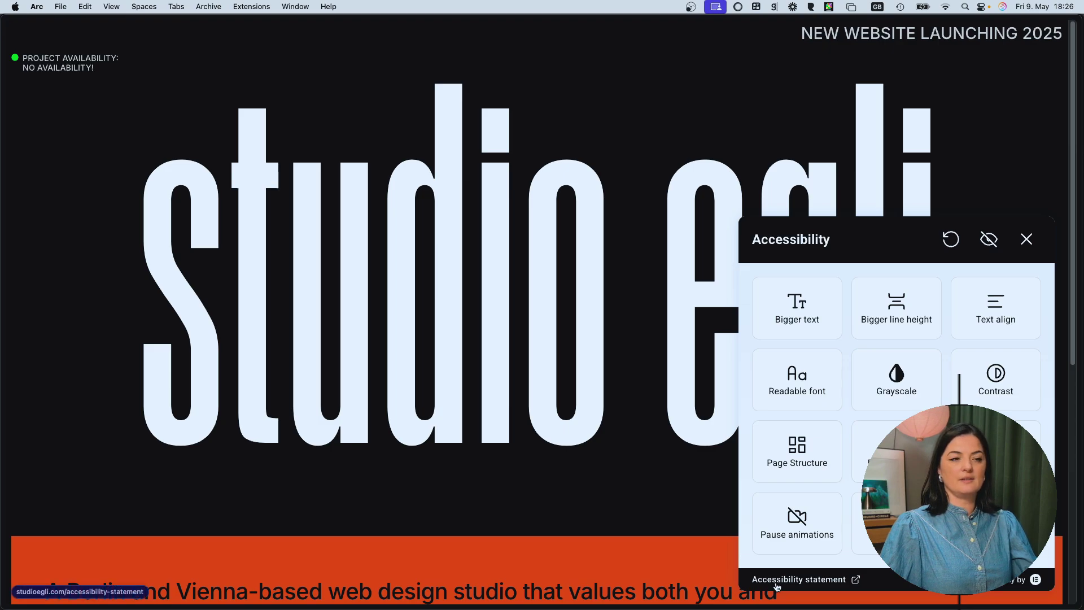
Step: Open the Accessibility statement link from the widget and review the generated statement
click(778, 581)
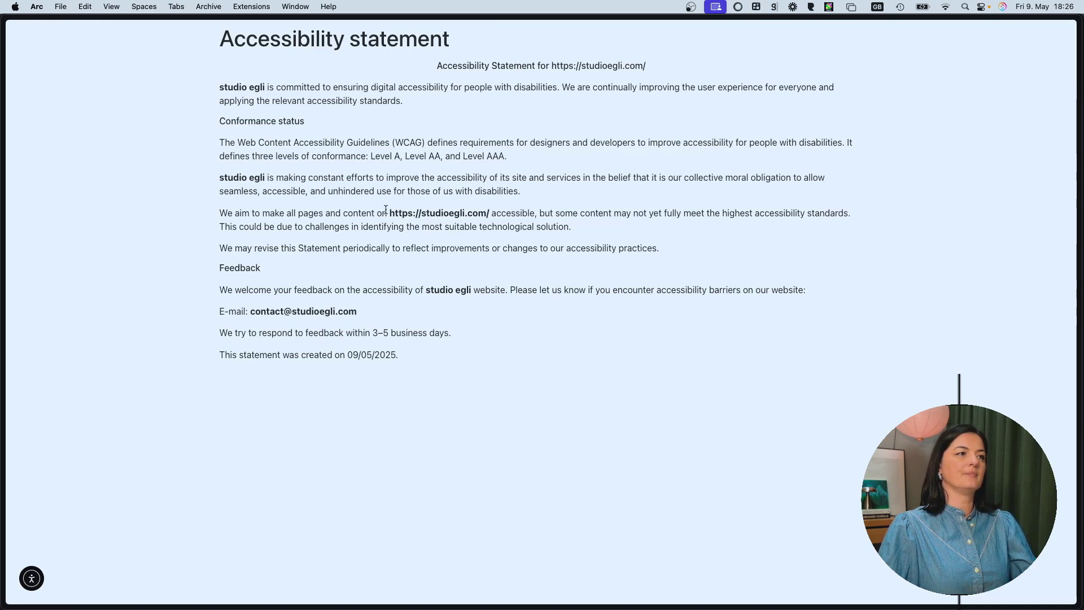
drag(389, 214, 489, 214)
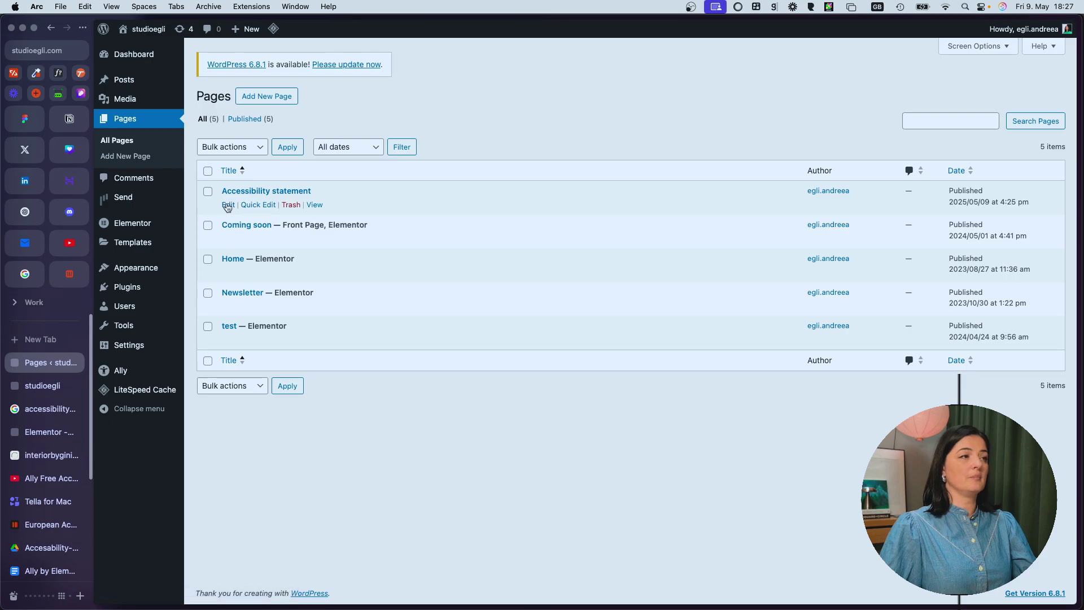
Step: Open the Accessibility statement page in the editor and view its Conformance status section and page settings
click(228, 205)
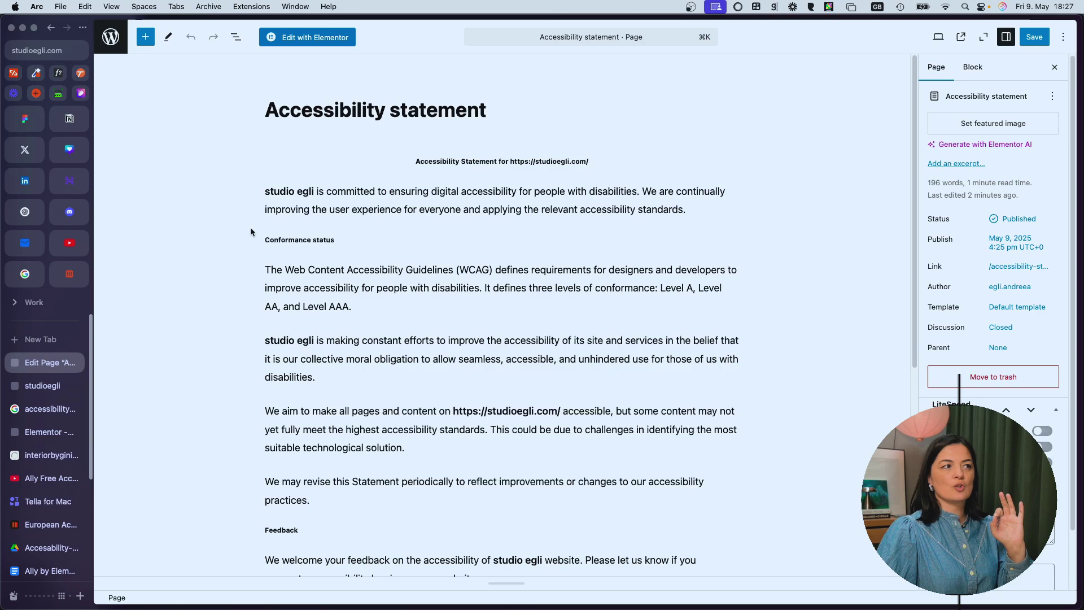
click(275, 240)
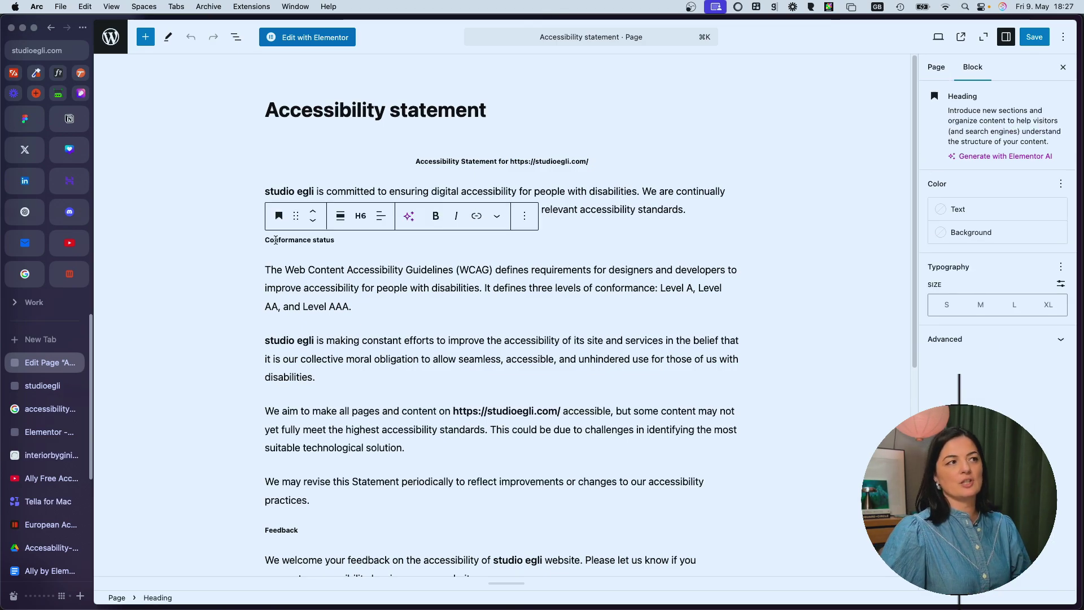
click(242, 306)
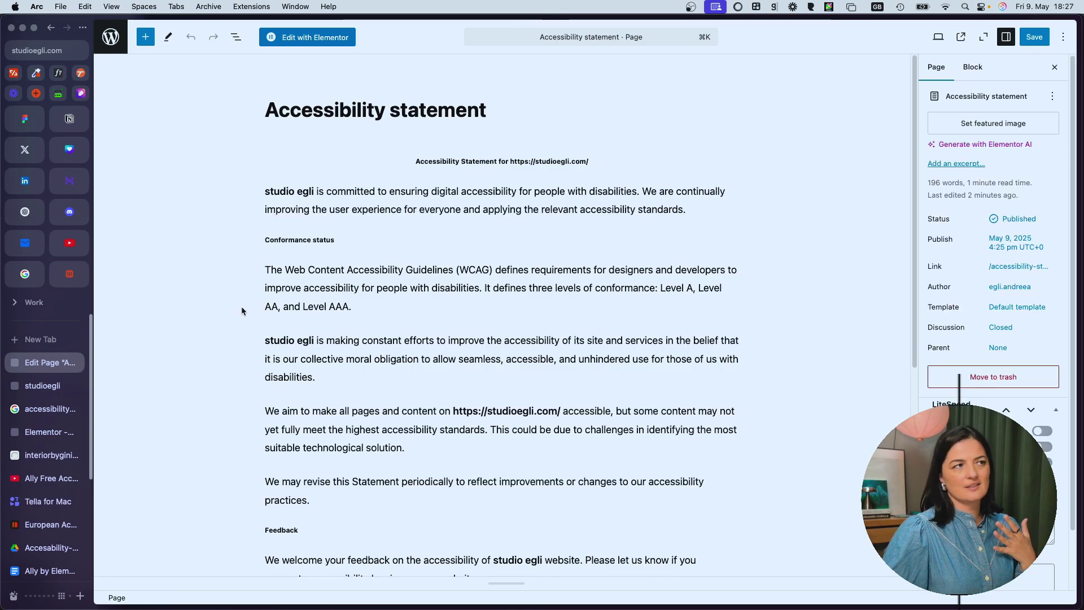
Step: Review the page title and content, then leave the editor for the Pages list
click(290, 109)
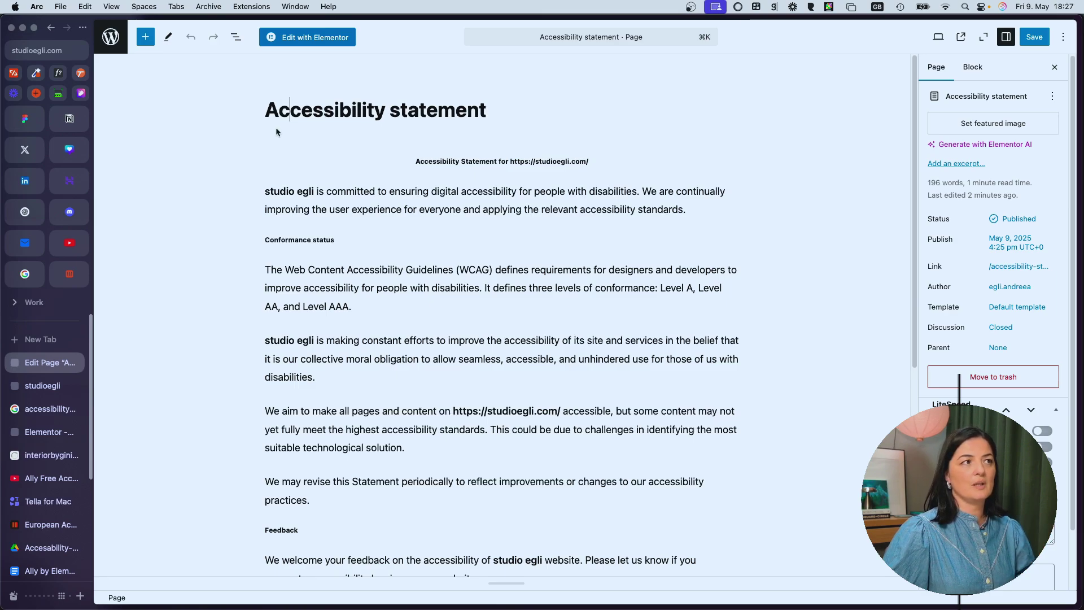
scroll(424, 458, down, 1)
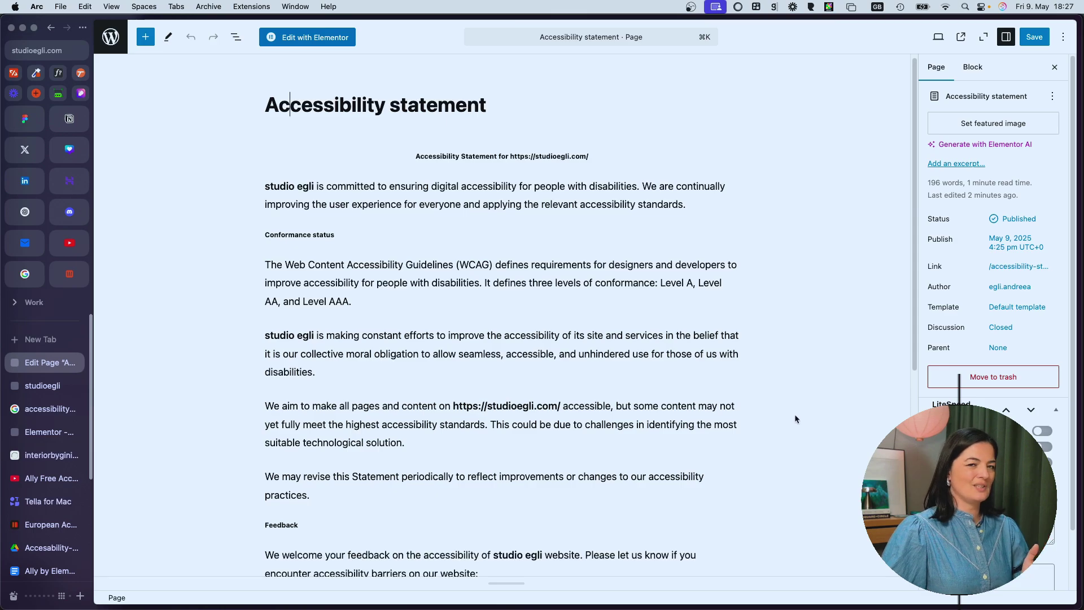
scroll(795, 419, down, 10)
scroll(792, 418, up, 1)
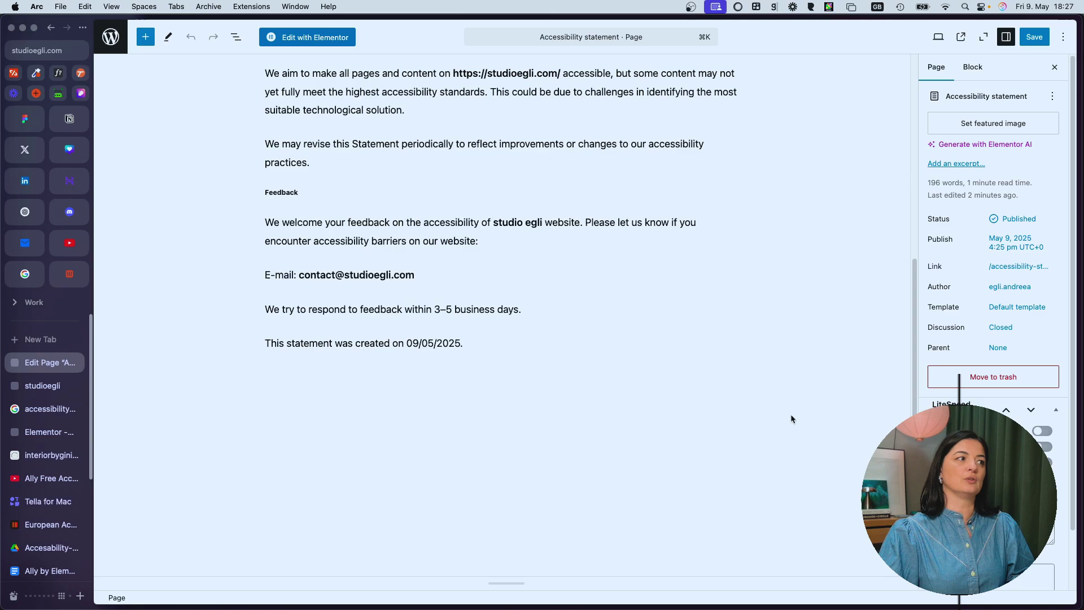
click(109, 39)
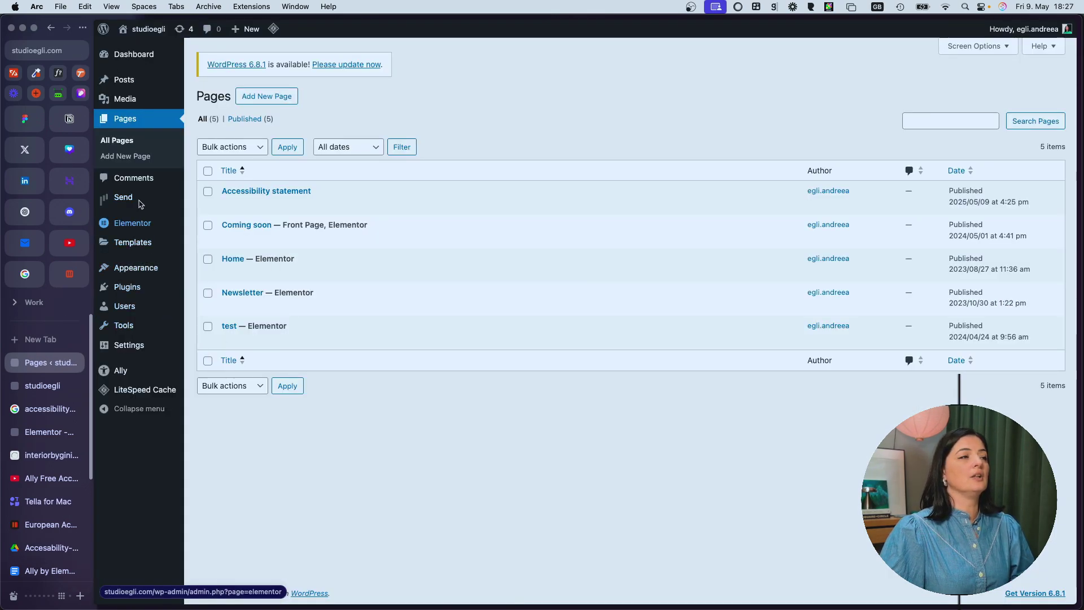
Step: Open Ally's Statement tab and expand the 'Choose which page to link' dropdown
click(125, 371)
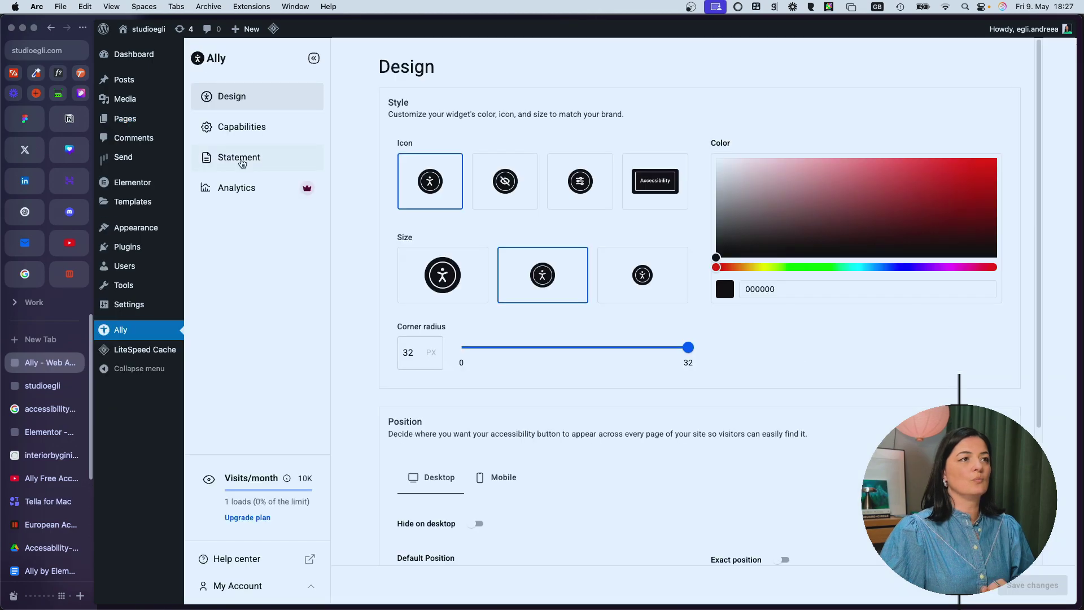
click(240, 161)
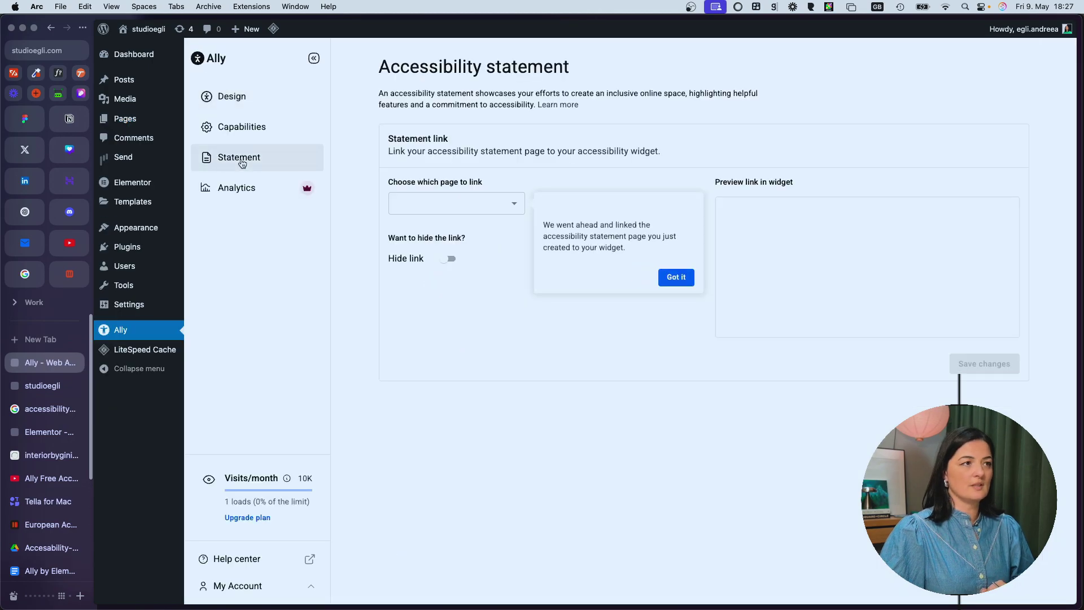
click(511, 207)
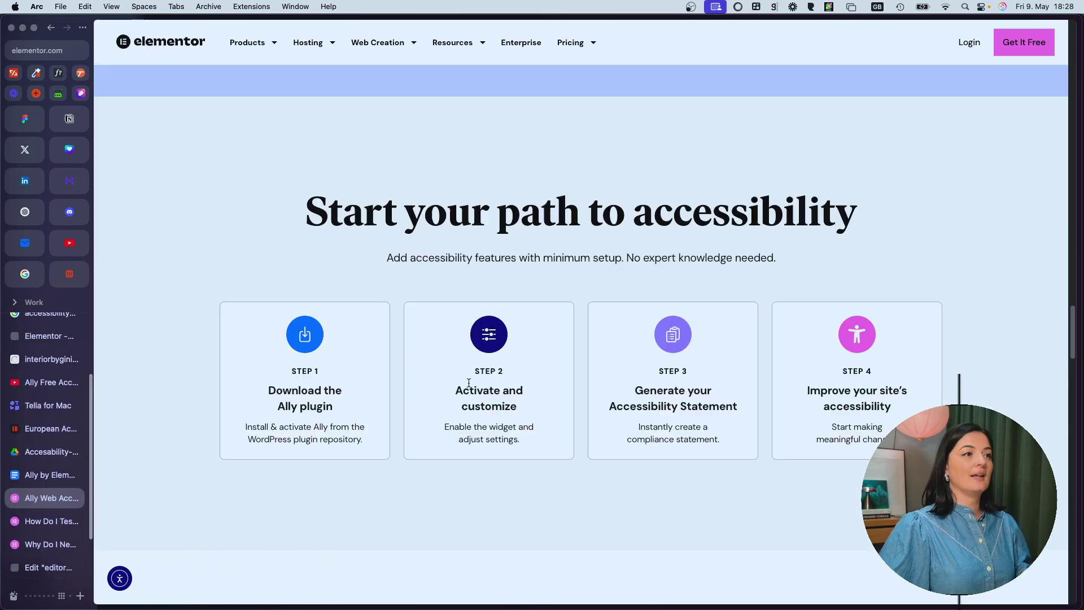
Step: Scroll to 'Choose the right plan for you' and view then close the 15+ features list
scroll(479, 443, up, 15)
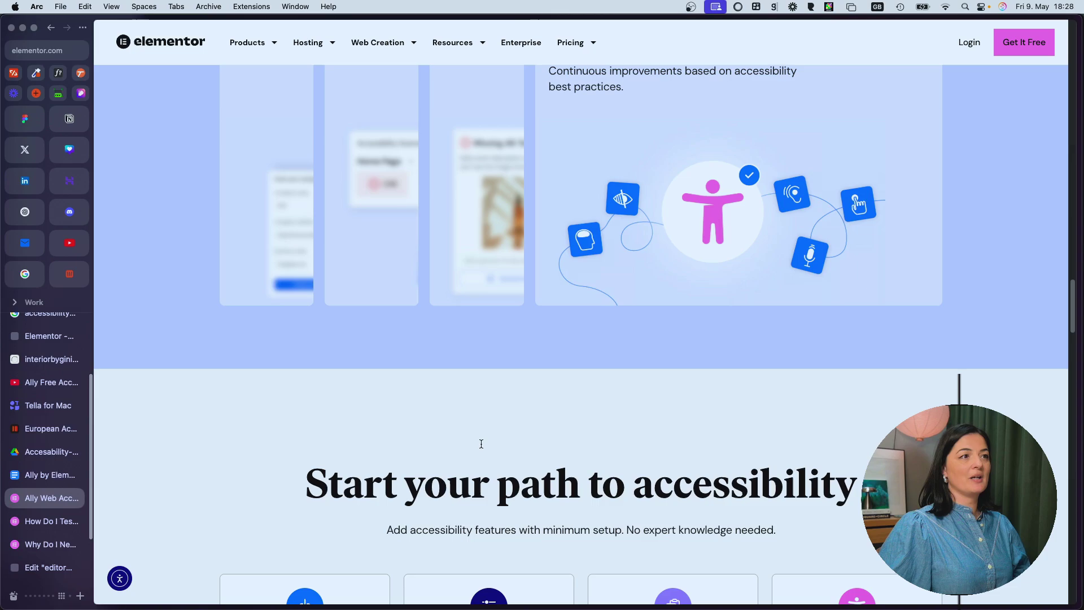
scroll(481, 444, up, 10)
scroll(482, 444, down, 20)
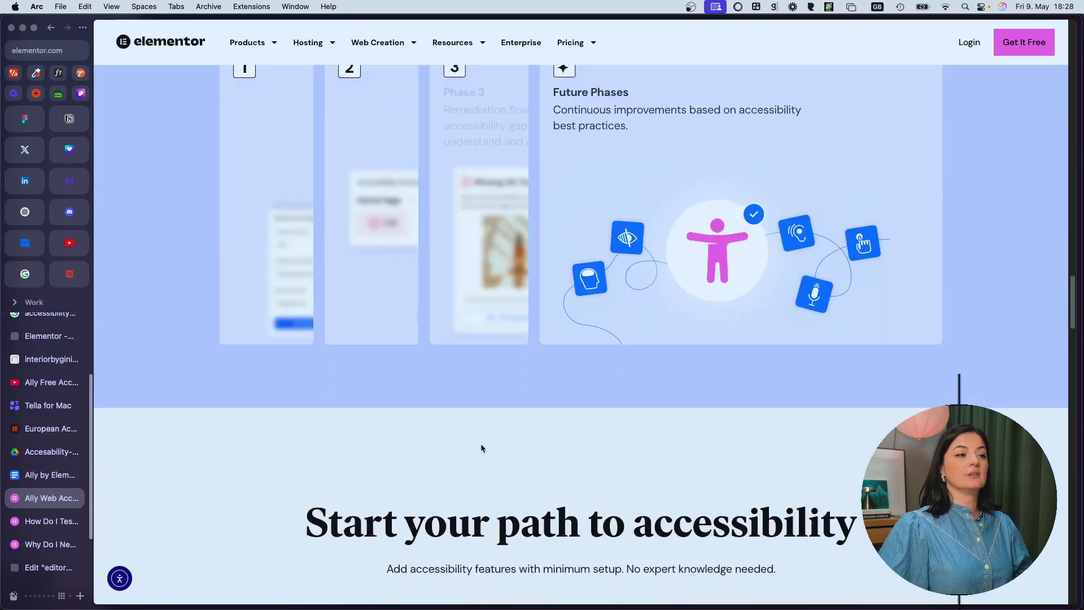
scroll(481, 448, down, 6)
scroll(481, 448, up, 10)
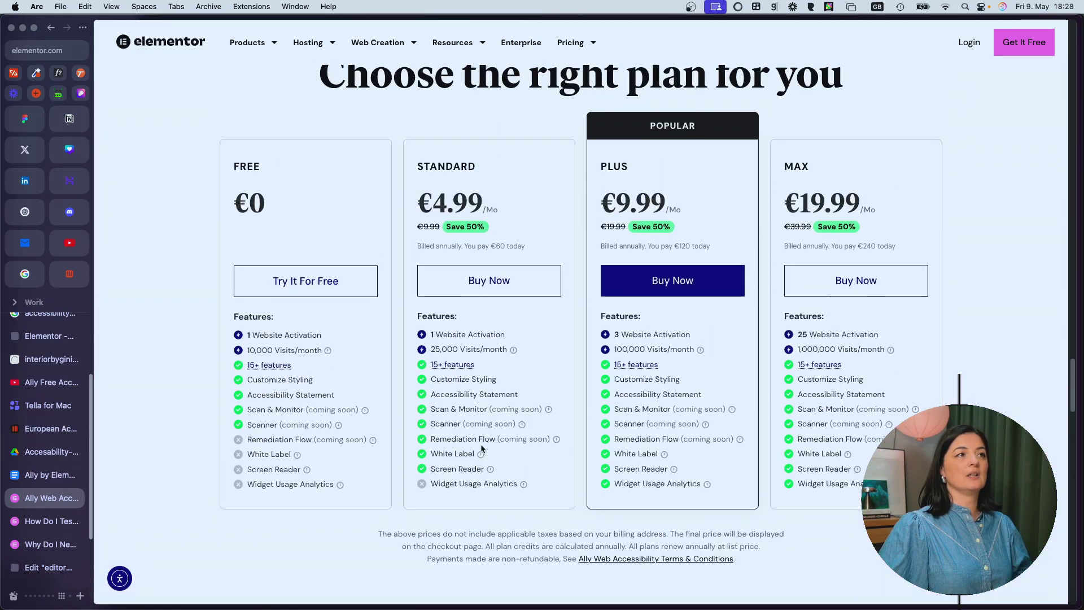
scroll(481, 448, down, 1)
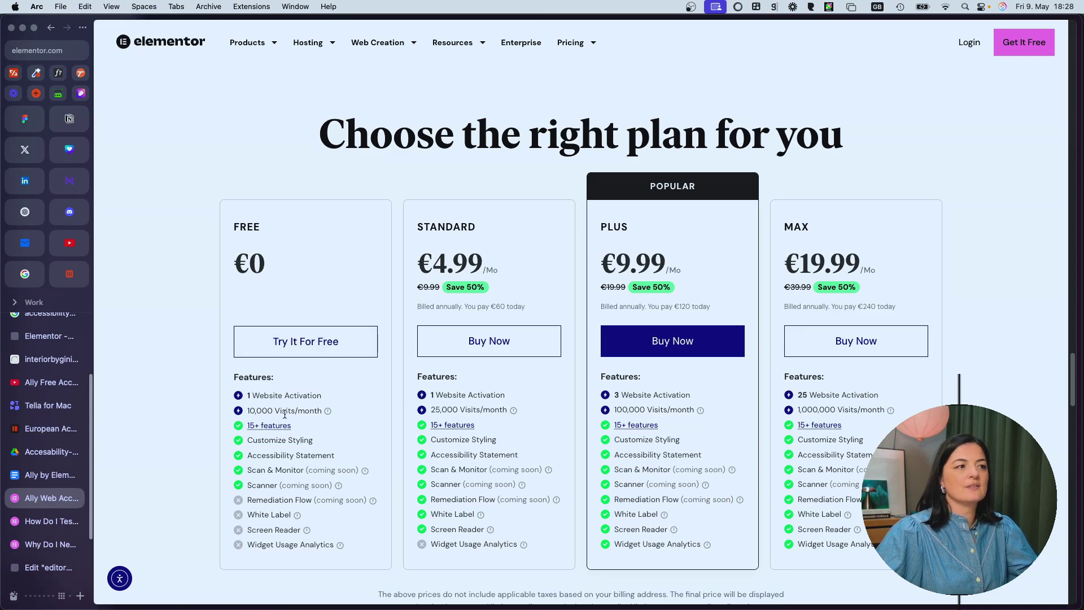
mouse_move(327, 412)
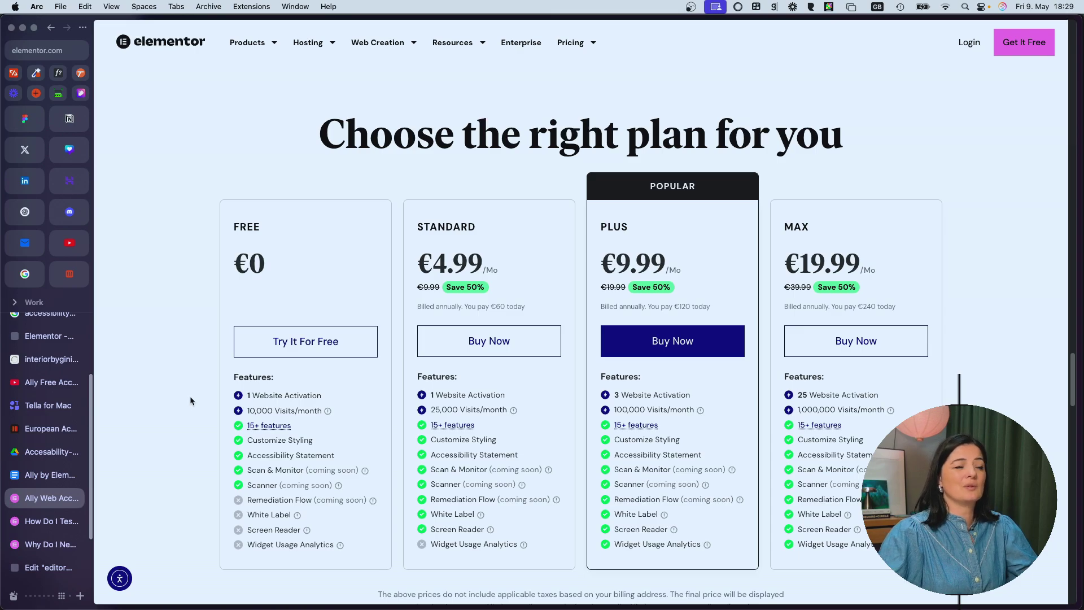
click(274, 426)
click(286, 444)
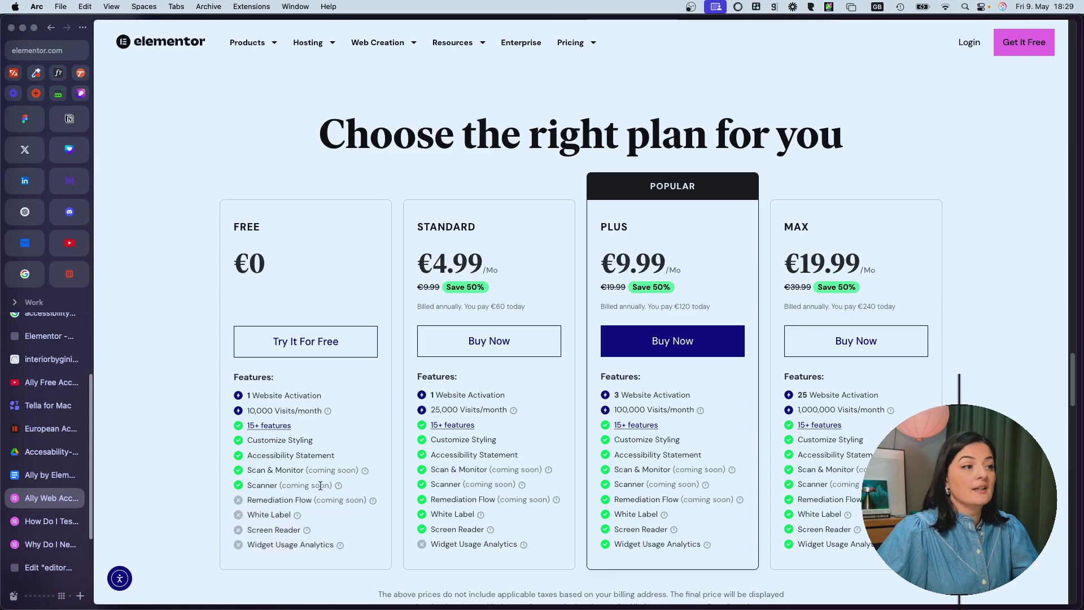
Step: Check plan info tooltips and highlight Remediation Flow and the White Label to Widget Usage Analytics features
mouse_move(339, 486)
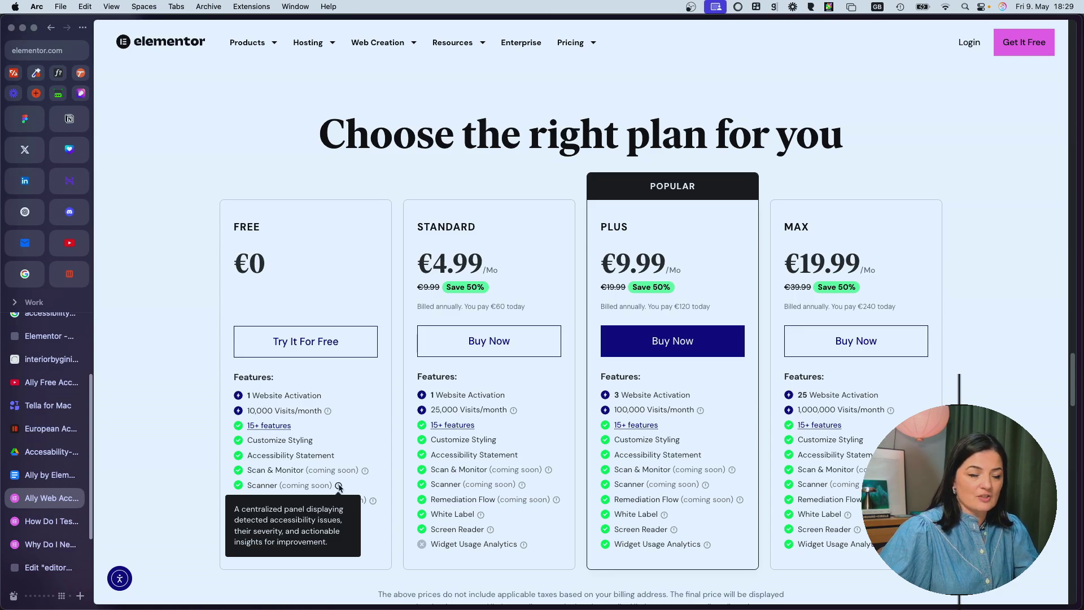
mouse_move(365, 471)
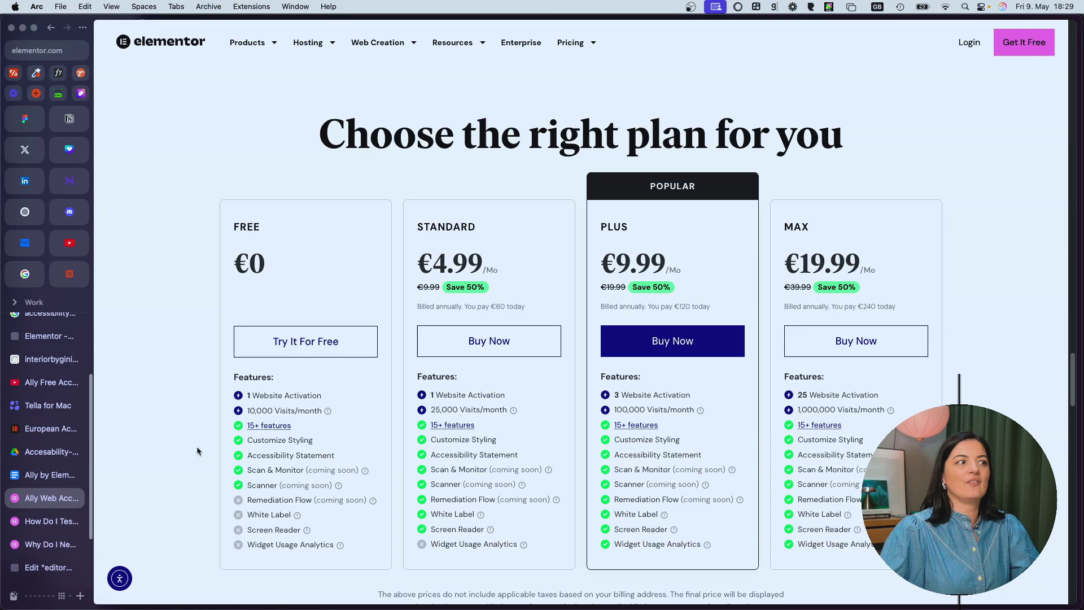
drag(251, 500, 311, 501)
mouse_move(374, 501)
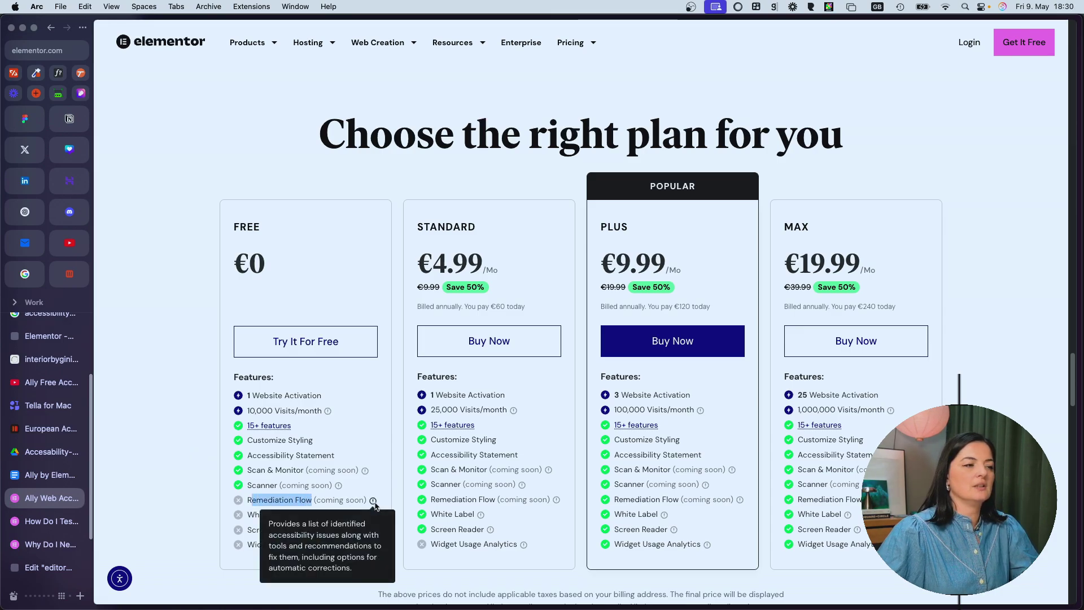
click(205, 513)
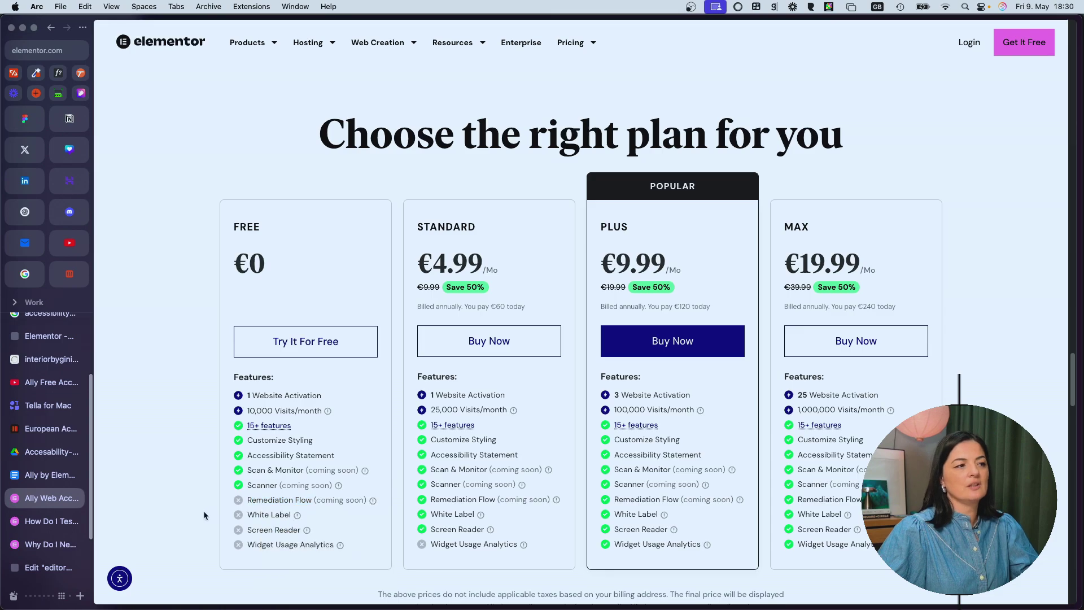
drag(247, 515, 356, 558)
click(168, 554)
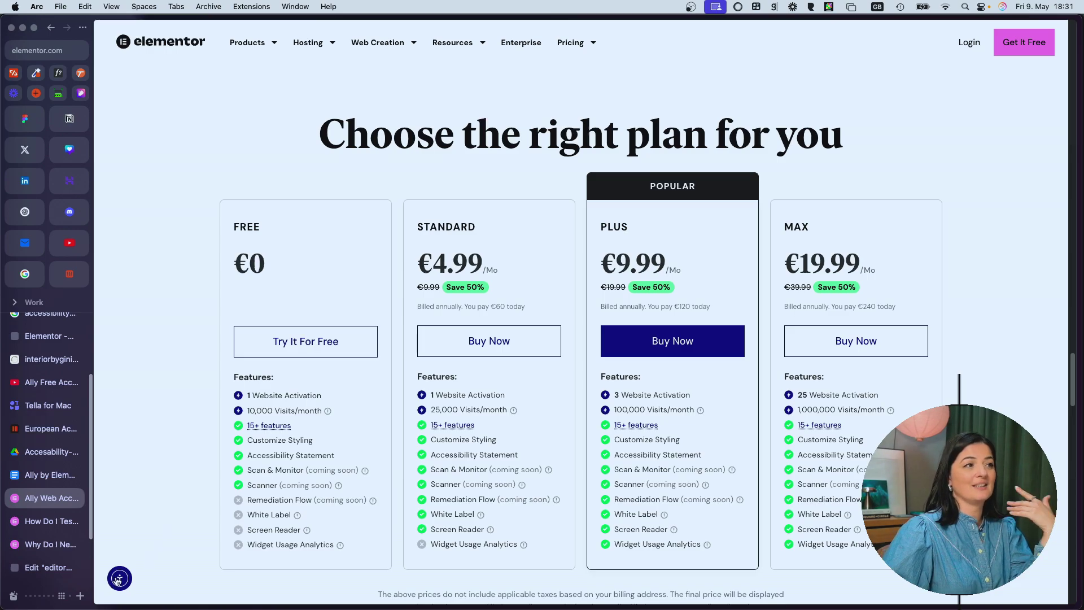
click(117, 579)
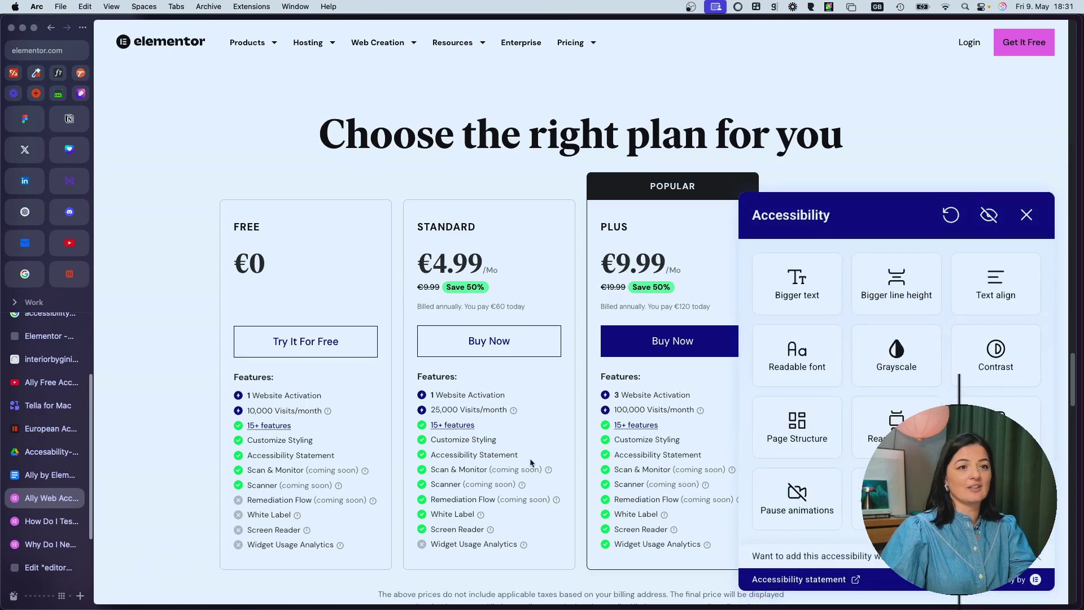
click(822, 578)
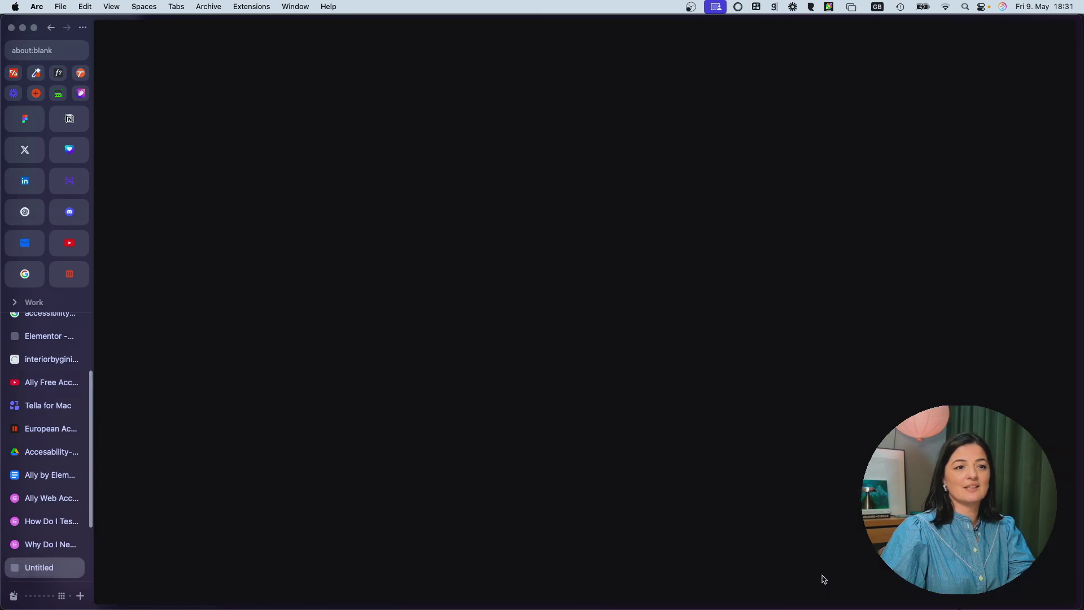
scroll(844, 390, down, 6)
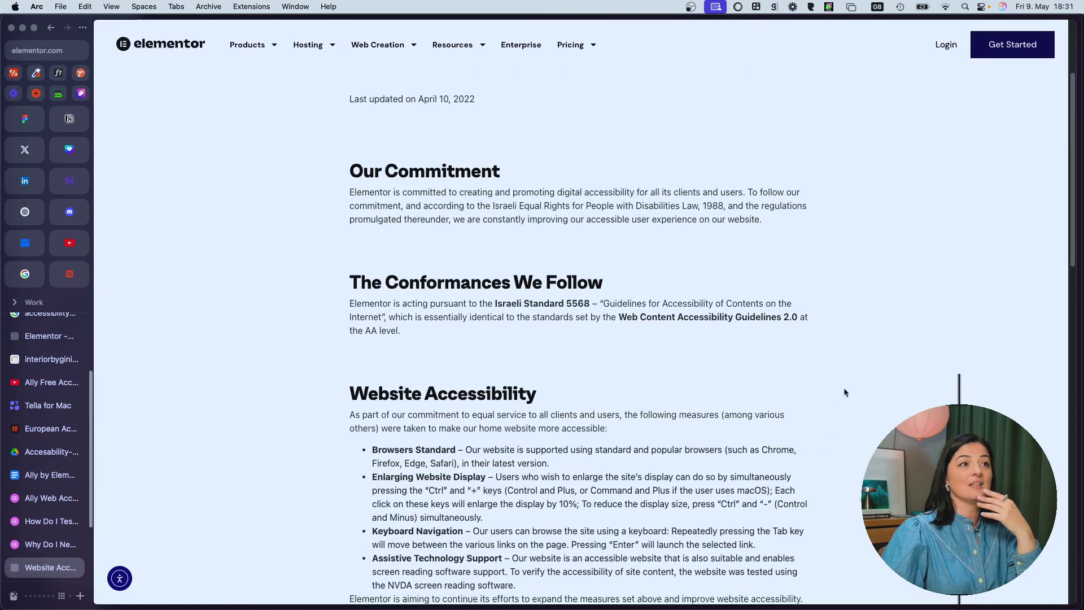
scroll(844, 387, down, 5)
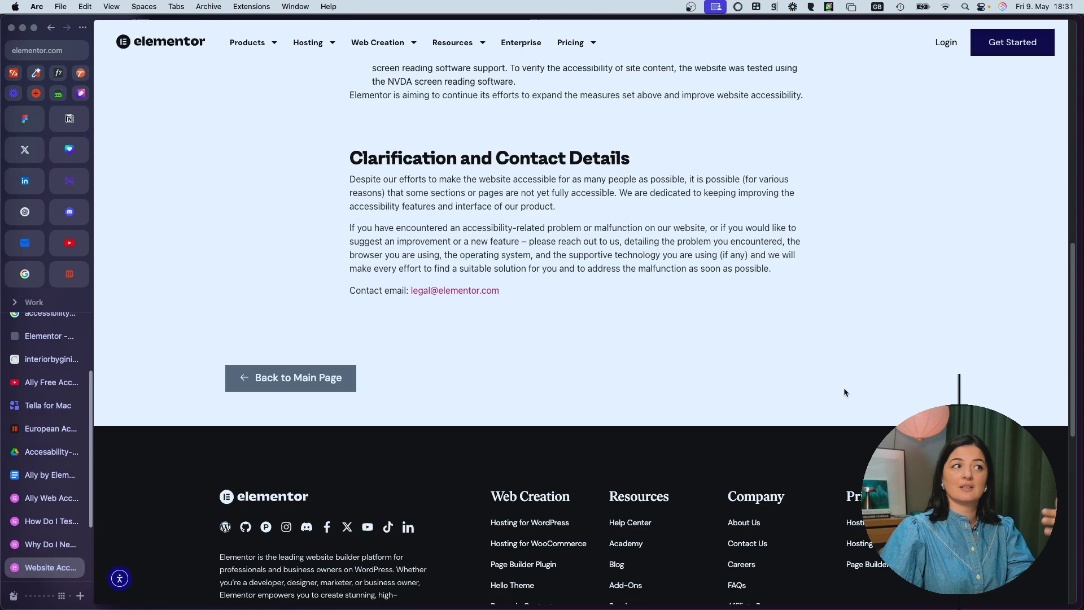
scroll(844, 388, up, 15)
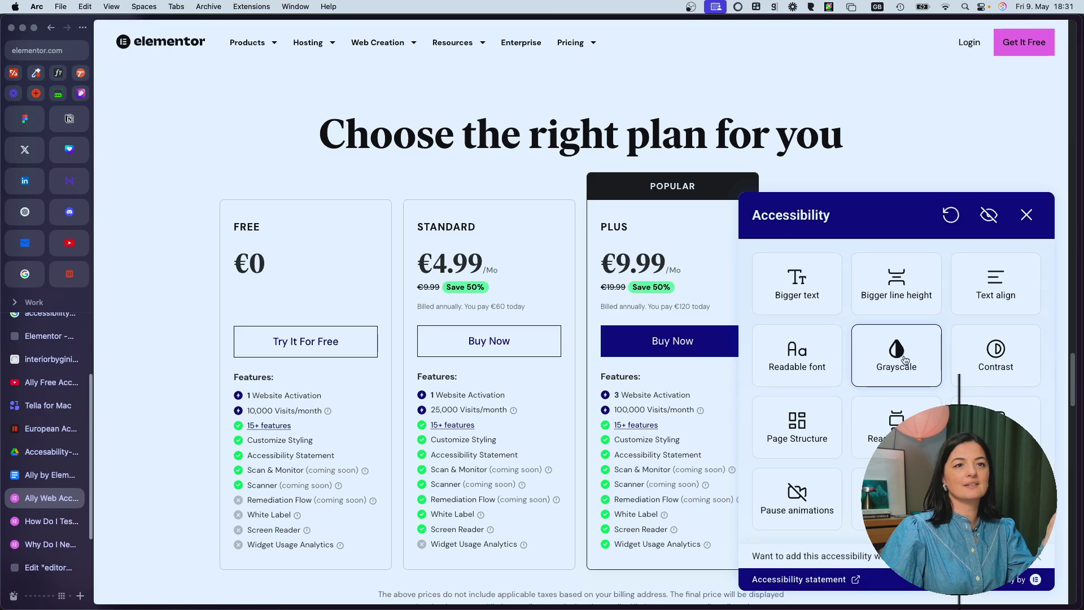
click(985, 359)
click(988, 361)
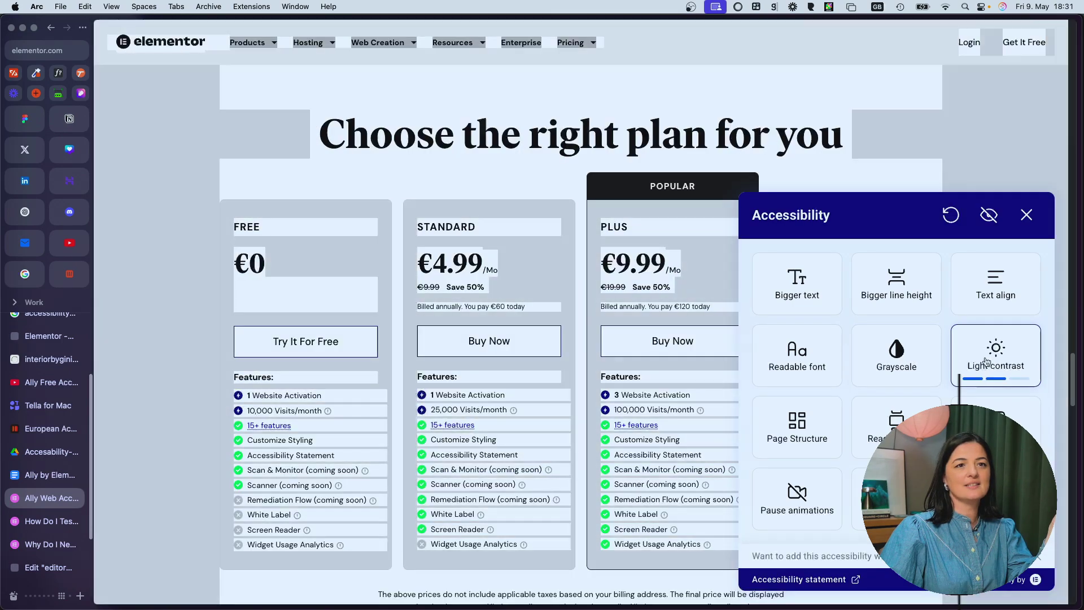
click(995, 355)
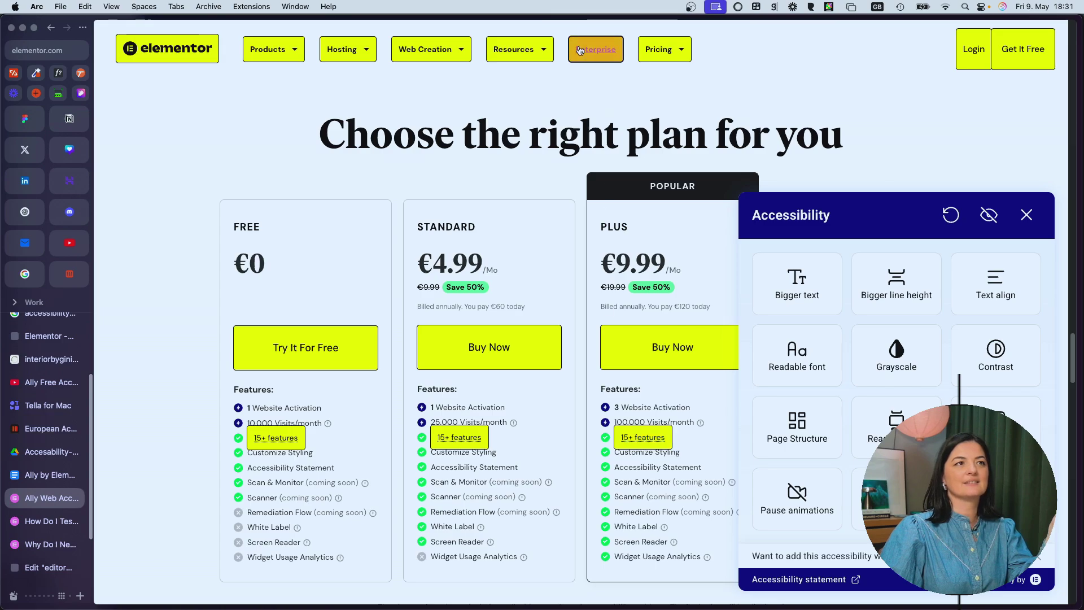
scroll(734, 395, down, 3)
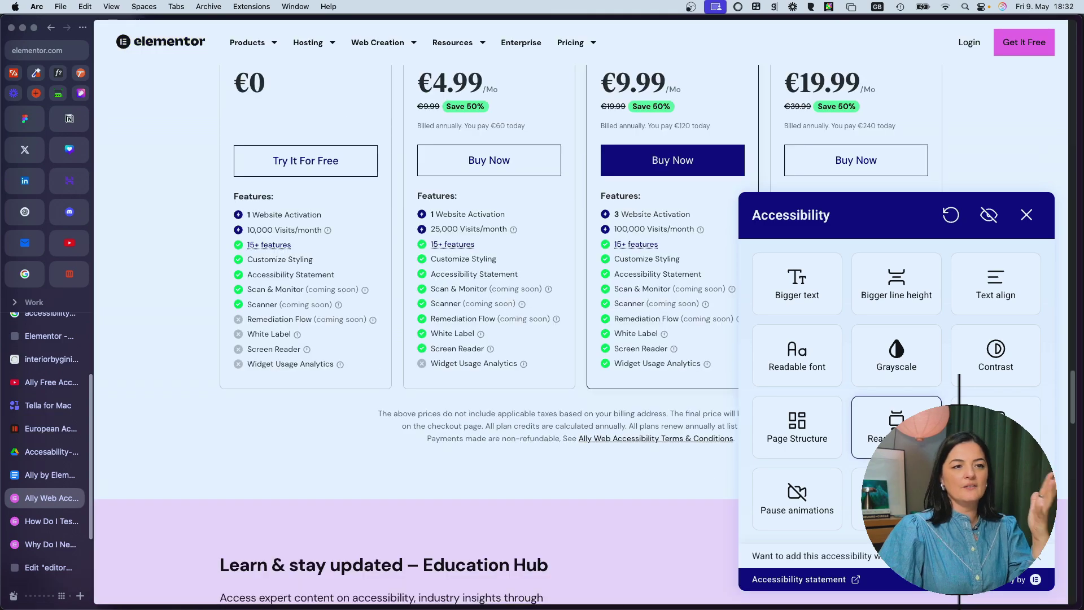
click(819, 430)
scroll(629, 473, up, 15)
scroll(628, 473, down, 20)
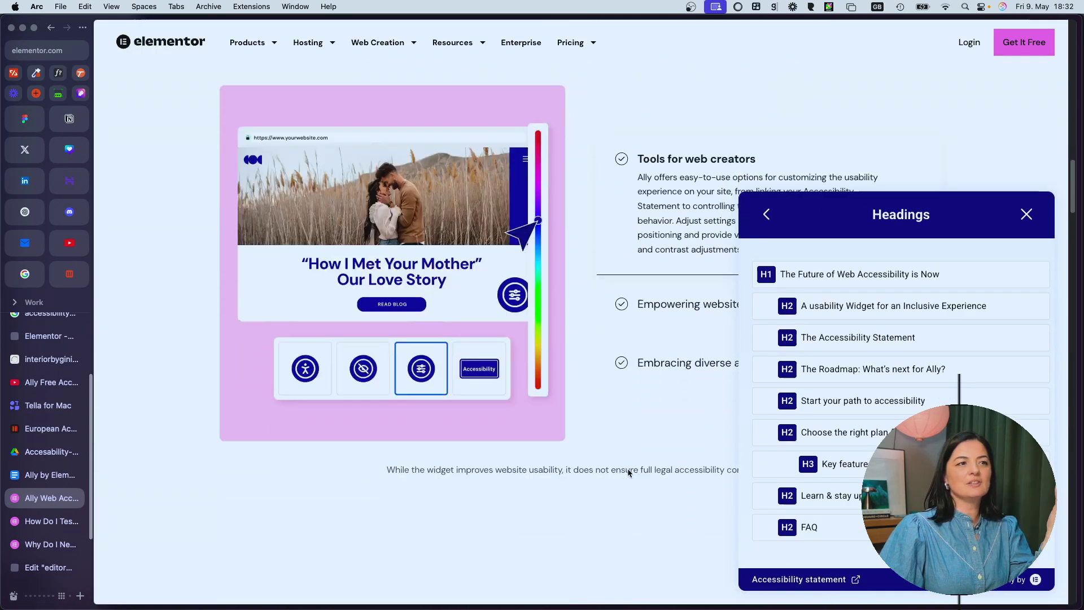
scroll(628, 469, down, 15)
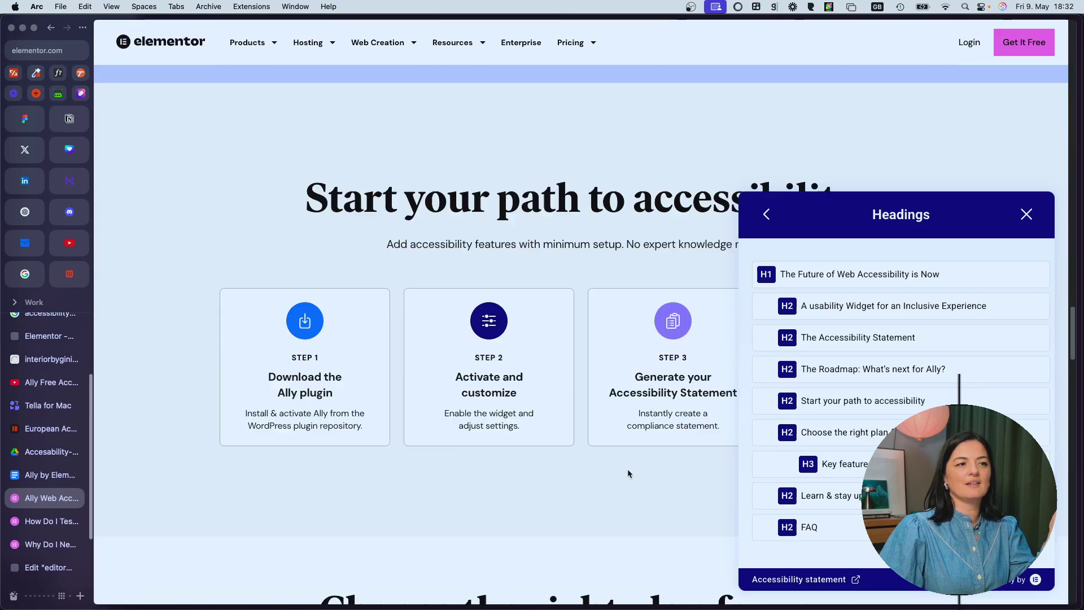
click(1026, 217)
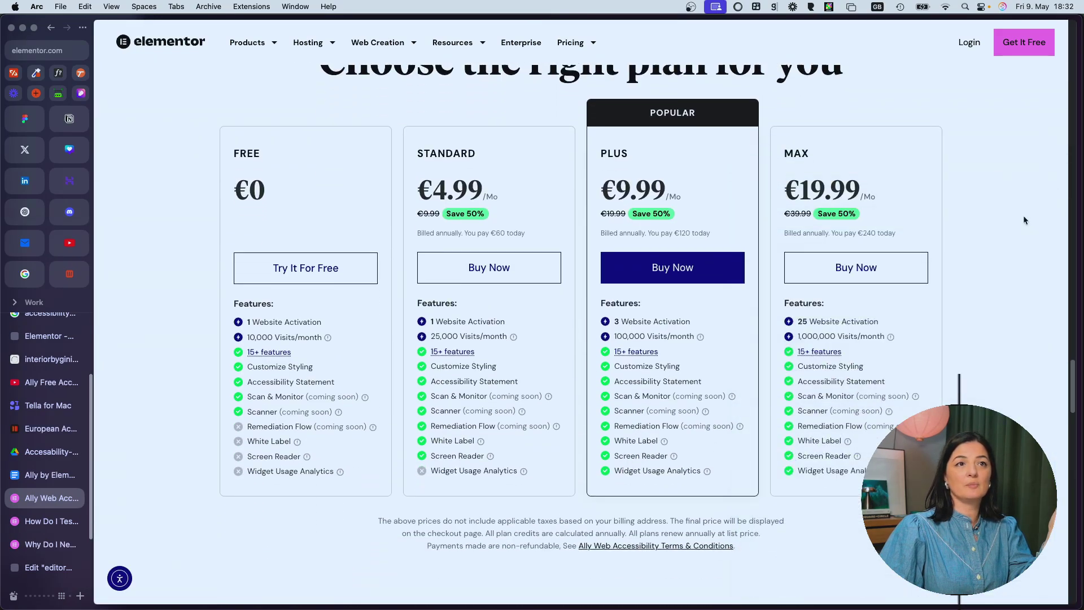